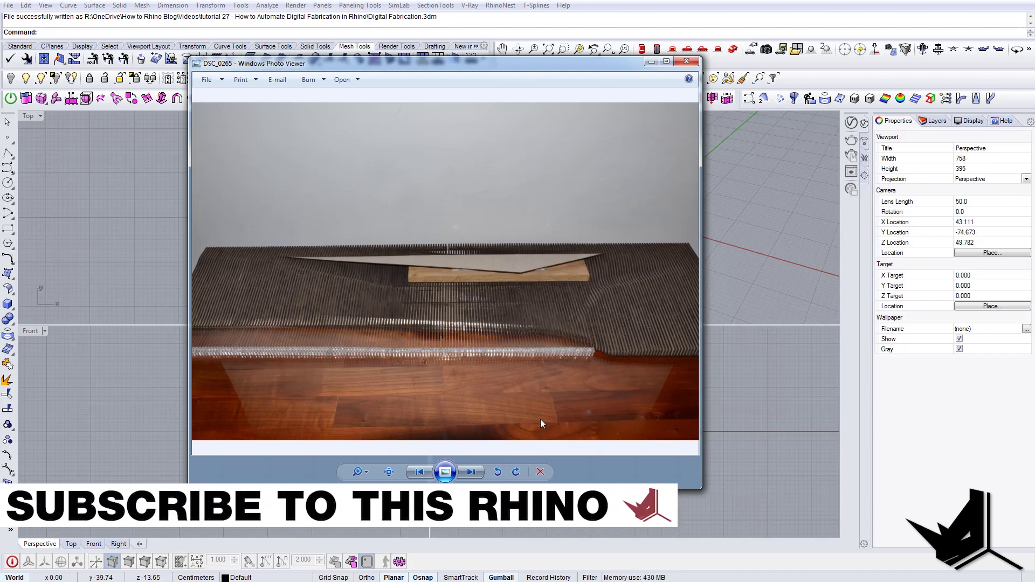
# Look through the remaining photos of the layered physical model and minimise the photo viewer
pyautogui.click(470, 472)
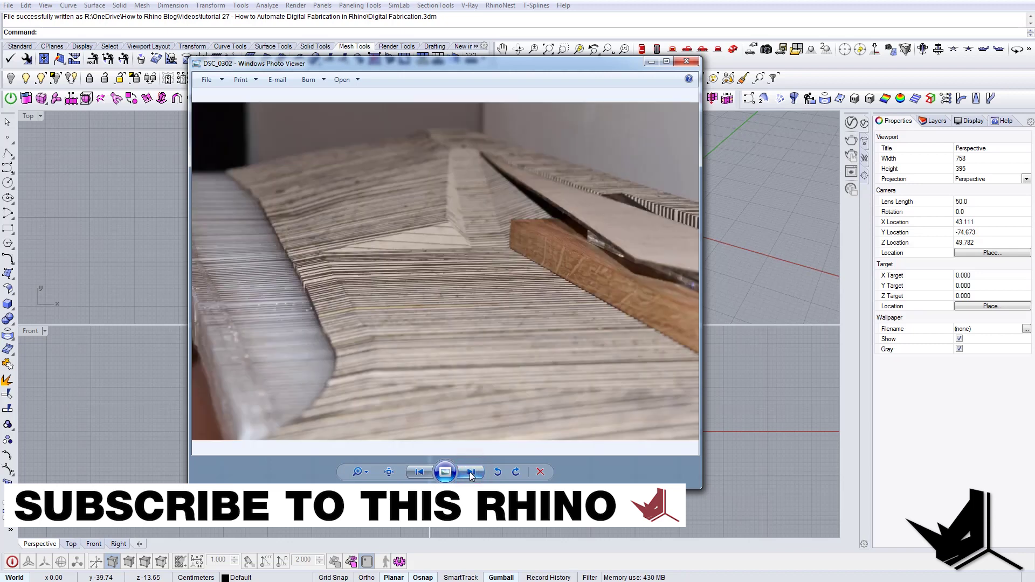
pyautogui.click(471, 472)
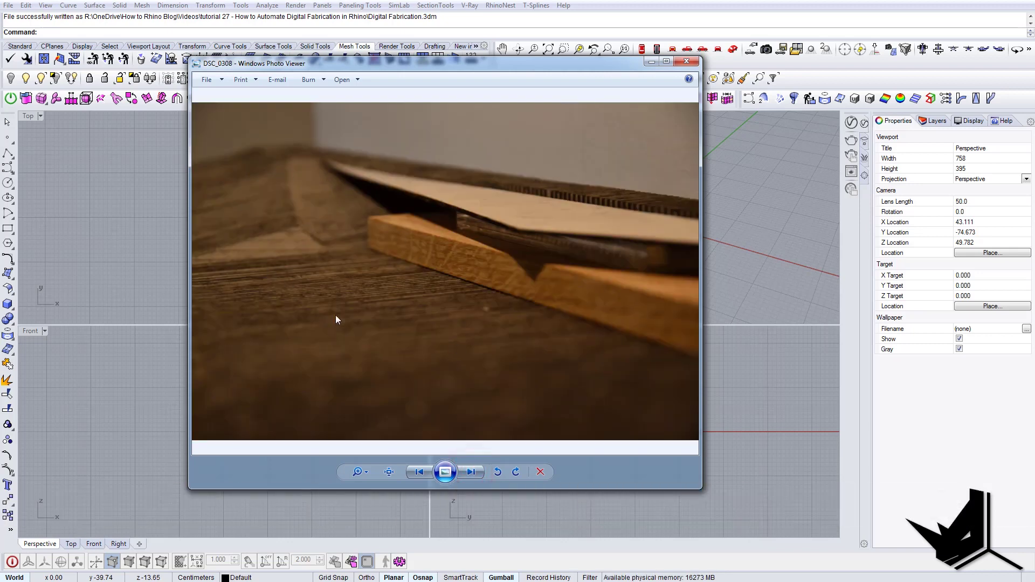
pyautogui.click(473, 471)
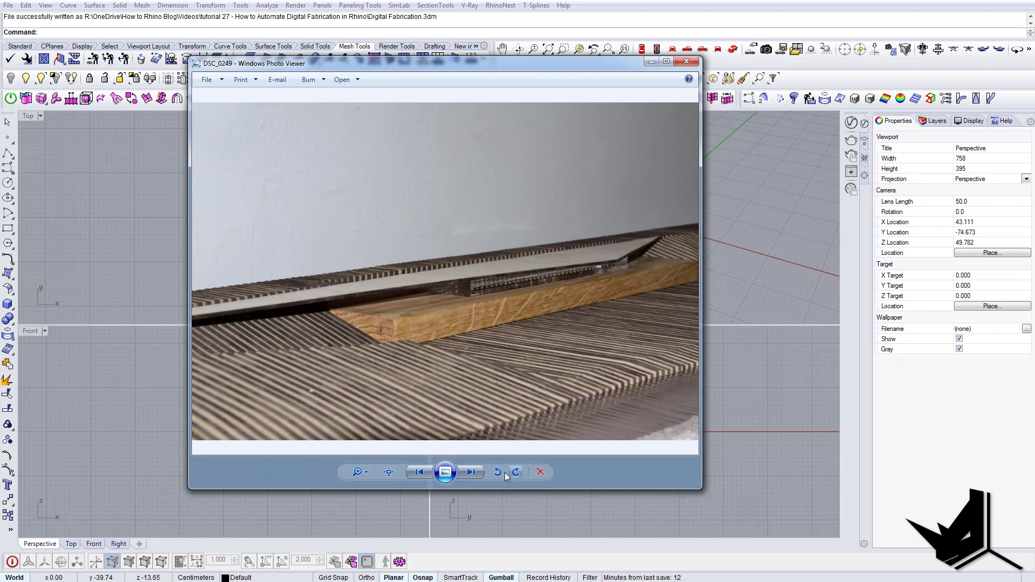
pyautogui.click(471, 472)
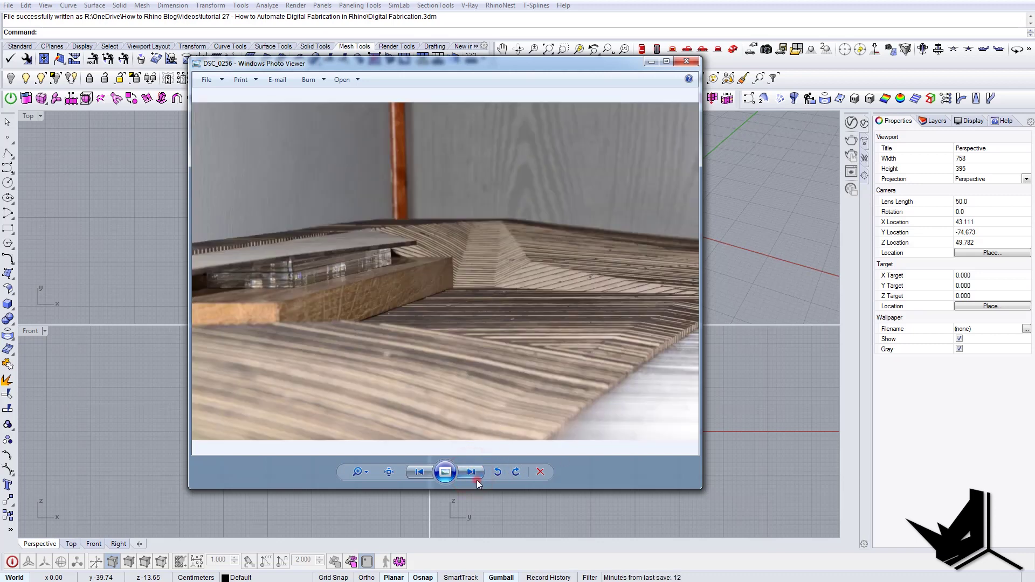
pyautogui.click(476, 474)
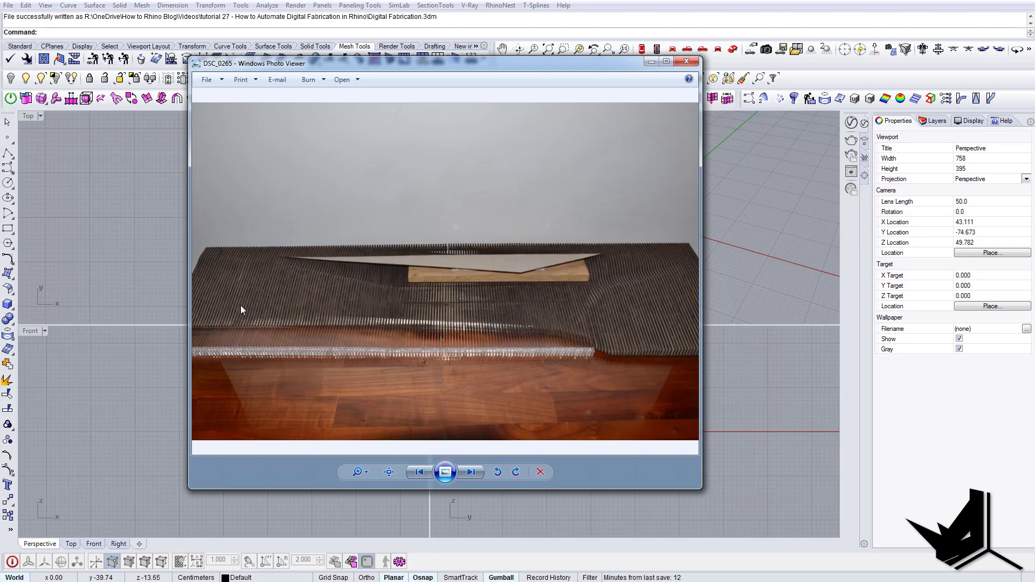
pyautogui.click(650, 62)
# Maximise the Perspective view and draw a rectangle on the ground plane around the origin
pyautogui.click(240, 200)
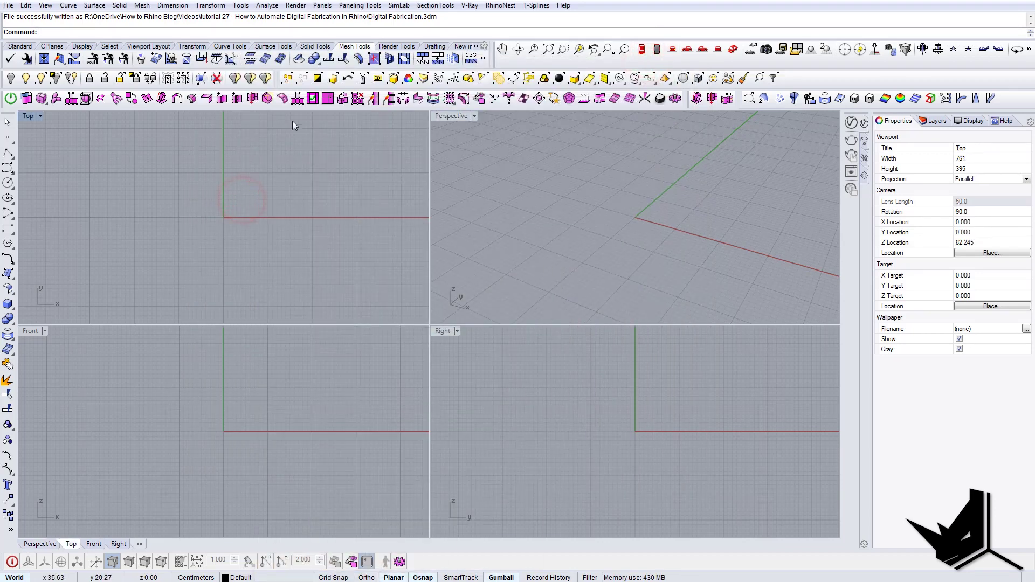
pyautogui.doubleClick(459, 116)
pyautogui.scroll(-4, 417, 302)
pyautogui.moveTo(404, 285); pyautogui.dragTo(438, 304, button='right')
pyautogui.write('Rectangle')
pyautogui.press('Return')
pyautogui.click(291, 253)
pyautogui.click(515, 398)
# Extrude the rectangle upward in shaded display and cap it into a closed box
pyautogui.moveTo(541, 421); pyautogui.dragTo(489, 387)
pyautogui.moveTo(485, 383); pyautogui.dragTo(430, 333, button='right')
pyautogui.keyDown('ctrl'); pyautogui.moveTo(412, 290); pyautogui.dragTo(413, 233); pyautogui.keyUp('ctrl')
pyautogui.moveTo(413, 233)
pyautogui.mouseDown(button='right')
pyautogui.moveTo(429, 270)
pyautogui.moveTo(512, 285)
pyautogui.mouseUp(button='right')
pyautogui.write('sh')
pyautogui.press('Return')
pyautogui.moveTo(534, 253); pyautogui.dragTo(510, 280)
pyautogui.write('cap')
pyautogui.press('Return')
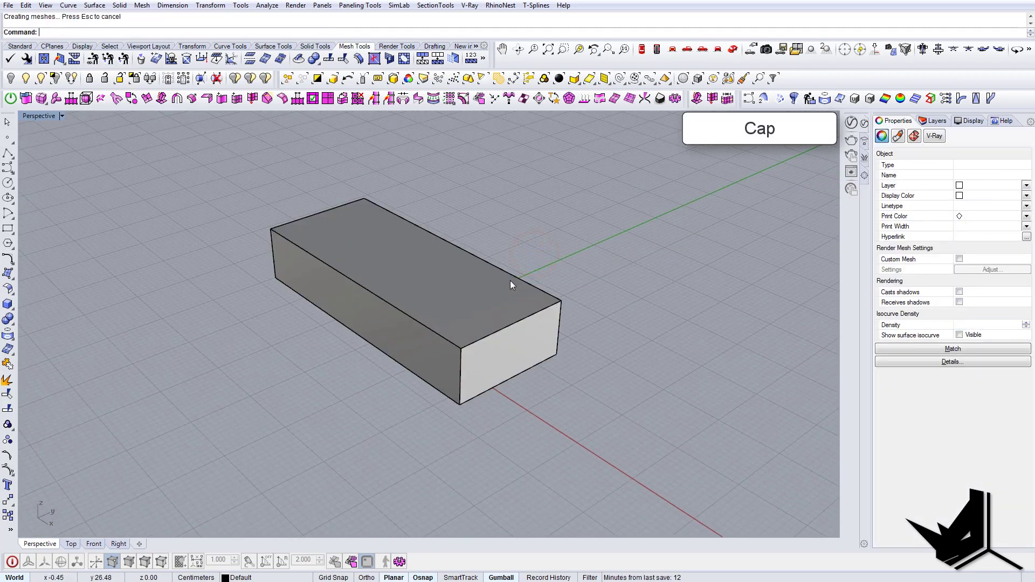
# Draw a slanted polyline across the box's end face, from the upper edge to the far vertical edge
pyautogui.moveTo(503, 302); pyautogui.dragTo(326, 303, button='right')
pyautogui.click(464, 293)
pyautogui.press('Escape')
pyautogui.moveTo(468, 299); pyautogui.dragTo(474, 364, button='right')
pyautogui.moveTo(429, 258); pyautogui.dragTo(394, 263, button='right')
pyautogui.write('pl')
pyautogui.press('Return')
pyautogui.moveTo(351, 394); pyautogui.dragTo(393, 342, button='right')
pyautogui.click(396, 326)
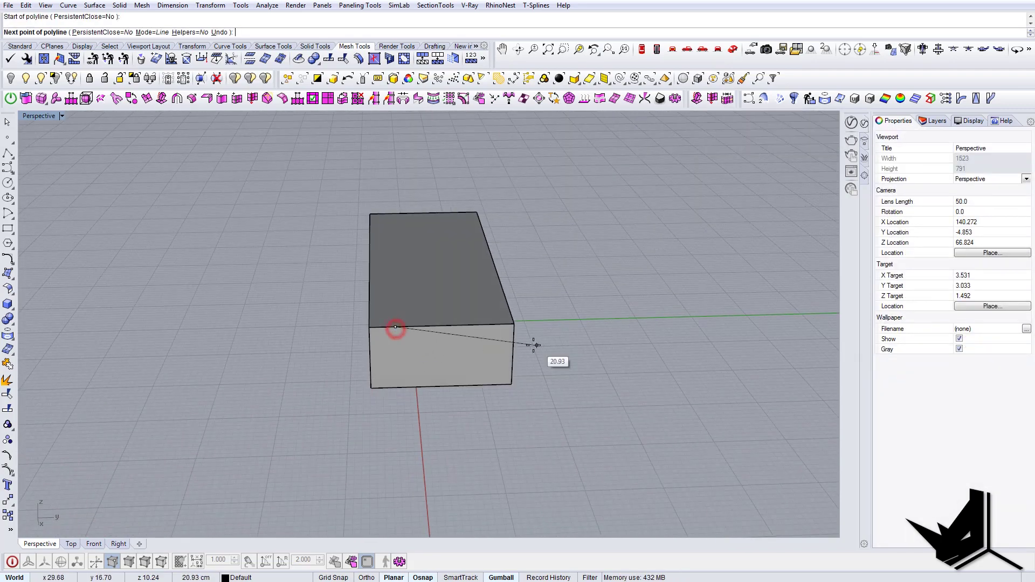
pyautogui.click(519, 346)
pyautogui.rightClick(508, 354)
# Extrude the slanted polyline into a cutting surface that runs past the full length of the box
pyautogui.moveTo(509, 354); pyautogui.dragTo(328, 318, button='right')
pyautogui.keyDown('ctrl'); pyautogui.keyDown('alt'); pyautogui.moveTo(289, 331); pyautogui.dragTo(672, 290); pyautogui.keyUp('alt'); pyautogui.keyUp('ctrl')
pyautogui.moveTo(671, 290); pyautogui.dragTo(531, 307, button='right')
# Boolean-split the box with the slanted surface and delete the upper wedge and the cutting surface
pyautogui.write('BooleanSplit')
pyautogui.press('Return')
pyautogui.click(541, 425)
pyautogui.rightClick(540, 425)
pyautogui.click(613, 410)
pyautogui.click(549, 366)
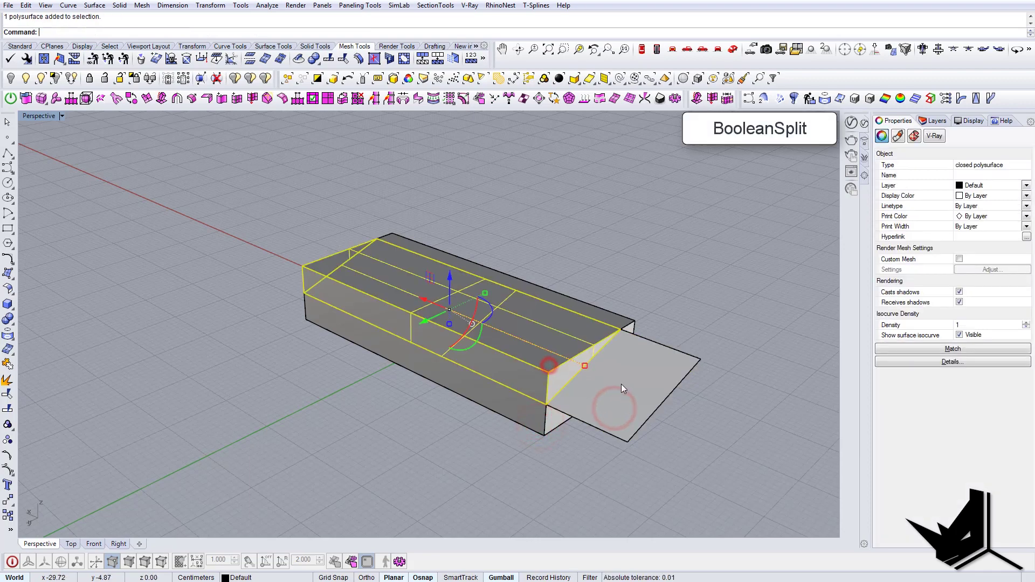
pyautogui.press('Delete')
# Draw a diagonal polyline across the end face from its lower outer corner to the ridge corner
pyautogui.moveTo(622, 384); pyautogui.dragTo(490, 394, button='right')
pyautogui.write('Polyline')
pyautogui.press('Return')
pyautogui.moveTo(612, 450); pyautogui.dragTo(363, 420, button='right')
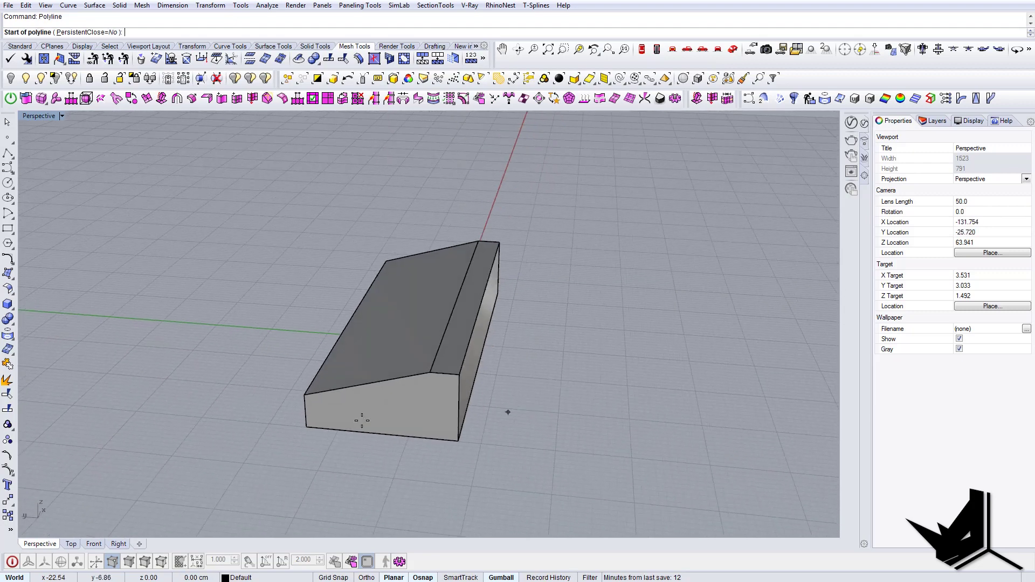
pyautogui.click(307, 430)
pyautogui.click(429, 373)
pyautogui.rightClick(403, 386)
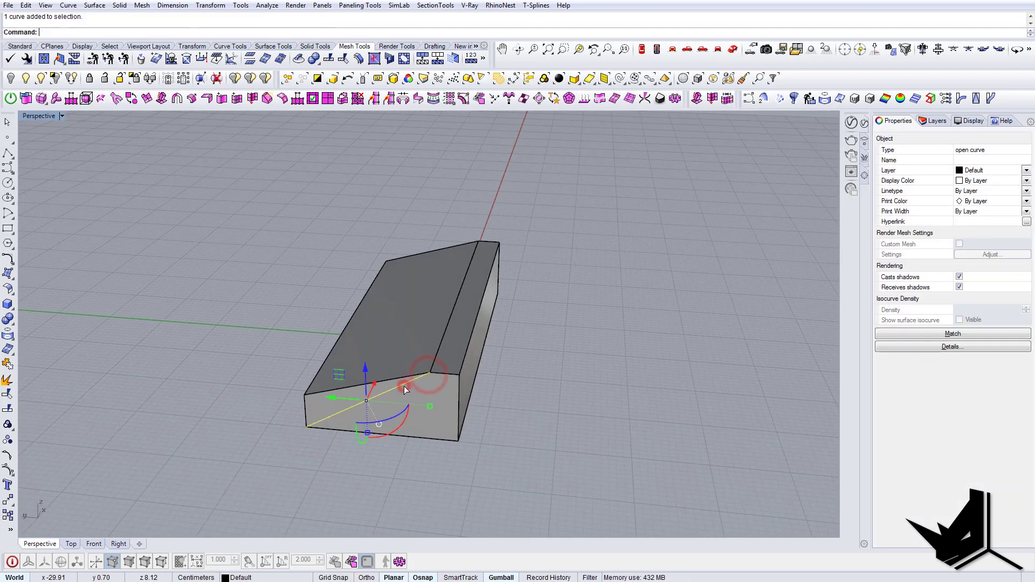
pyautogui.moveTo(403, 386); pyautogui.dragTo(566, 474, button='right')
pyautogui.write('ExtrudeCrv')
pyautogui.press('Return')
pyautogui.write('d')
pyautogui.press('Return')
pyautogui.press('Escape')
# Draw a guide line on the ground plane outward from the block's lower outer corner
pyautogui.write('Line')
pyautogui.press('Return')
pyautogui.click(567, 470)
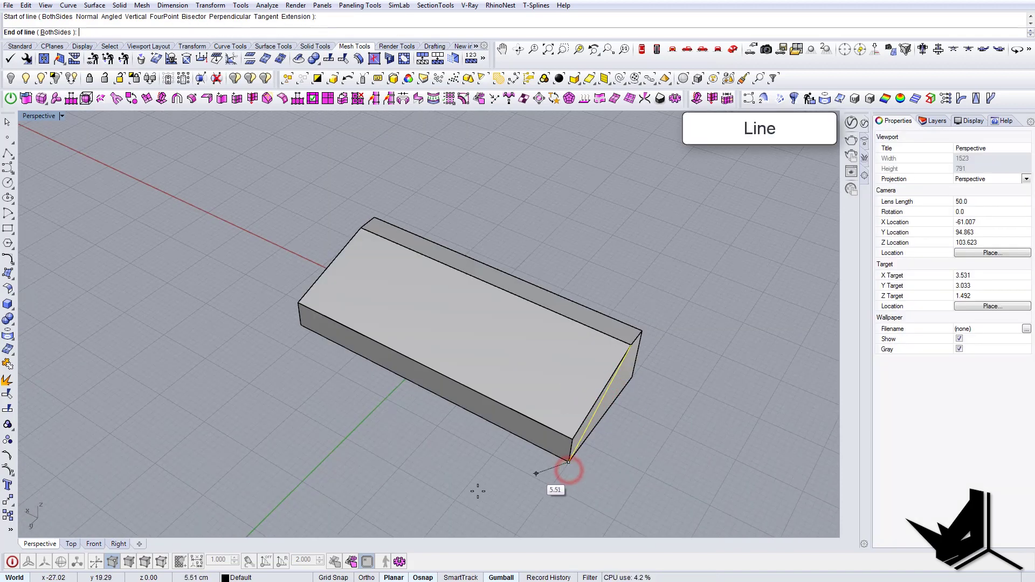
pyautogui.click(405, 482)
# Extrude the diagonal curve into a cutting surface along the direction of the guide line
pyautogui.moveTo(405, 482); pyautogui.dragTo(497, 473, button='right')
pyautogui.click(541, 413)
pyautogui.write('ExtrudeCrv')
pyautogui.press('Return')
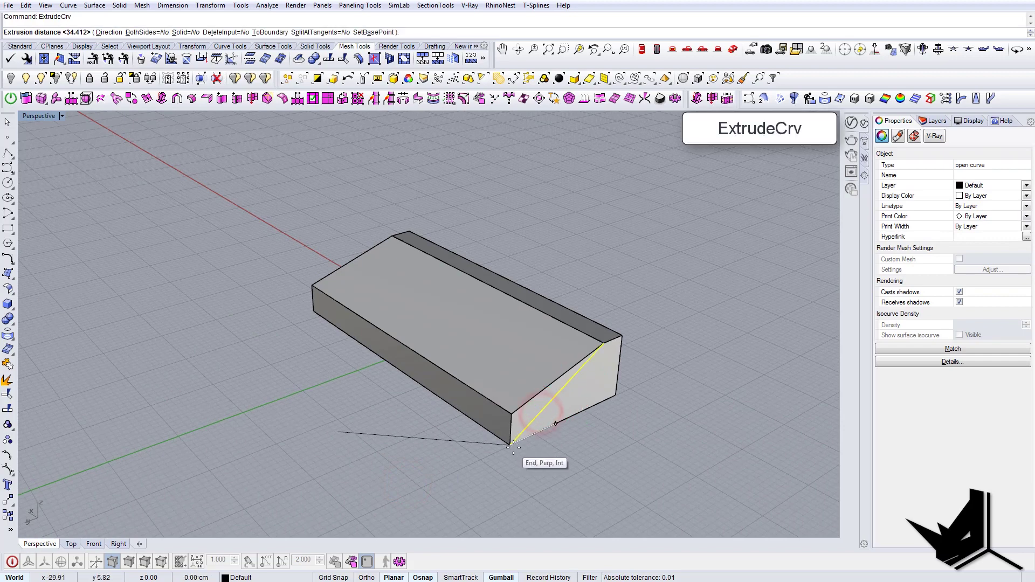
pyautogui.write('d')
pyautogui.press('Return')
pyautogui.click(509, 446)
pyautogui.click(489, 447)
pyautogui.click(327, 469)
# Move the angled surface about 12.4 cm along the guide line so it extends beyond both sides of the block's corner
pyautogui.moveTo(328, 470); pyautogui.dragTo(312, 381, button='right')
pyautogui.click(288, 356)
pyautogui.moveTo(282, 349); pyautogui.dragTo(433, 371, button='right')
pyautogui.write('m')
pyautogui.press('Return')
pyautogui.click(414, 424)
pyautogui.press('Escape')
pyautogui.press('Return')
pyautogui.click(407, 416)
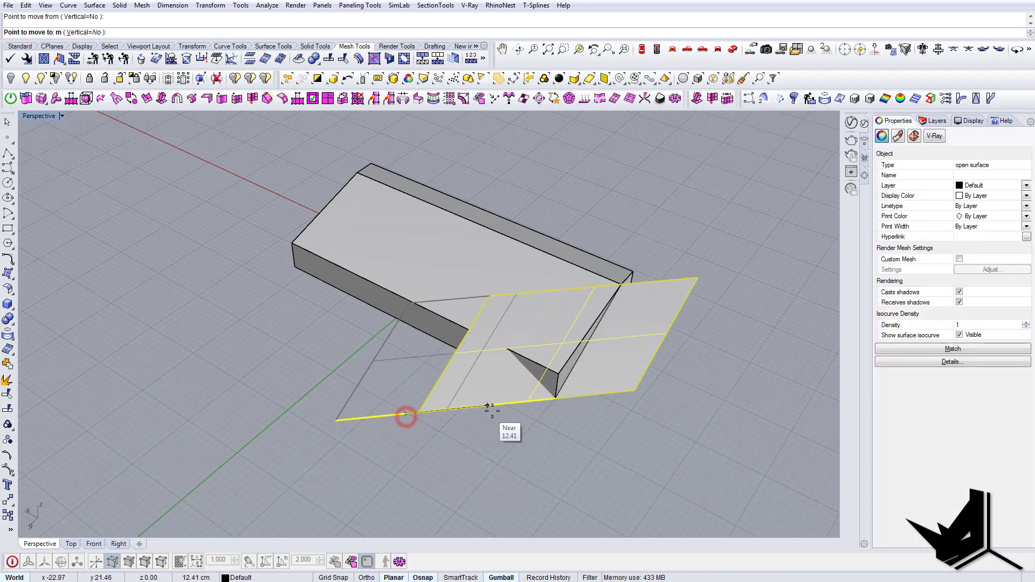
pyautogui.click(491, 411)
# Boolean-split the block with the angled surface
pyautogui.moveTo(537, 425); pyautogui.dragTo(494, 408, button='right')
pyautogui.write('BooleanSplit')
pyautogui.press('Return')
pyautogui.click(491, 357)
pyautogui.press('Return')
pyautogui.click(576, 377)
pyautogui.press('Return')
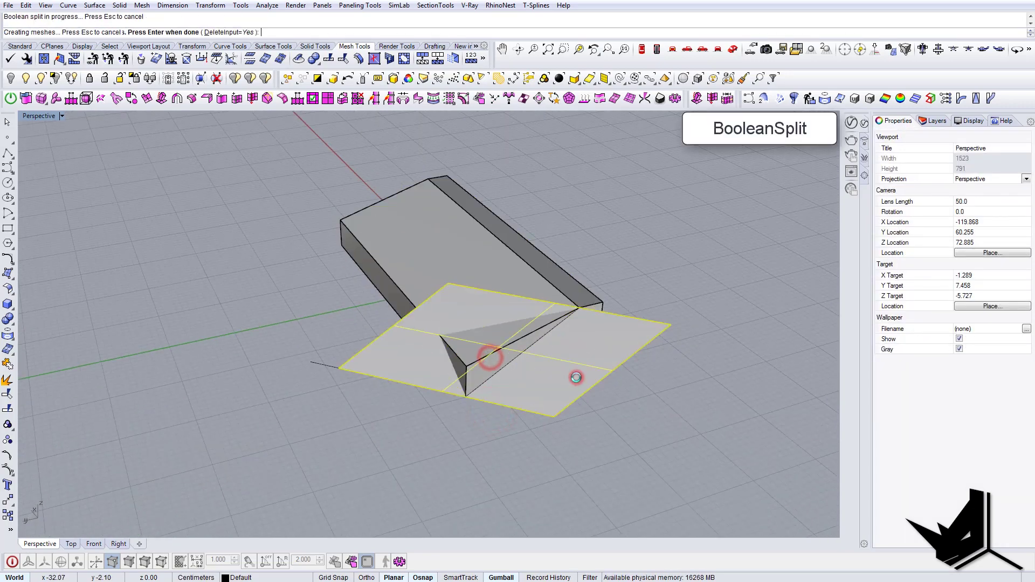
# Delete the cut-off corner piece, the angled cutting surface and the leftover guide line
pyautogui.moveTo(523, 372); pyautogui.dragTo(512, 409, button='right')
pyautogui.click(464, 363)
pyautogui.press('Delete')
pyautogui.click(518, 387)
pyautogui.press('Delete')
pyautogui.moveTo(480, 478); pyautogui.dragTo(393, 406)
pyautogui.press('Delete')
# Draw a diagonal line on the opposite end face from the ridge corner to just above the lower outer corner
pyautogui.moveTo(394, 406); pyautogui.dragTo(467, 400, button='right')
pyautogui.click(381, 337)
pyautogui.press('Escape')
pyautogui.write('l')
pyautogui.press('Return')
pyautogui.click(306, 338)
pyautogui.scroll(6, 455, 415)
pyautogui.click(433, 396)
pyautogui.press('Return')
pyautogui.moveTo(434, 397); pyautogui.dragTo(354, 437, button='right')
pyautogui.press('Return')
pyautogui.click(350, 450)
pyautogui.click(679, 352)
pyautogui.press('Escape')
pyautogui.click(324, 418)
pyautogui.write('Extrude')
pyautogui.press('Return')
pyautogui.write('d')
pyautogui.press('Return')
pyautogui.press('Escape')
# Draw a guide line on the ground plane outward from the lower outer corner at the block's second end
pyautogui.write('L')
pyautogui.press('Return')
pyautogui.click(349, 449)
pyautogui.click(685, 388)
# Extrude the second end's diagonal line along its guide line into a cutting surface that passes beyond the block
pyautogui.write('ext')
pyautogui.press('Return')
pyautogui.click(323, 413)
pyautogui.press('Return')
pyautogui.write('d')
pyautogui.press('Return')
pyautogui.click(356, 449)
pyautogui.click(374, 447)
pyautogui.scroll(-6, 387, 438)
pyautogui.click(661, 421)
# Boolean-split the block with the second angled surface
pyautogui.moveTo(657, 421); pyautogui.dragTo(357, 356, button='right')
pyautogui.write('bs')
pyautogui.press('Return')
pyautogui.click(314, 324)
pyautogui.press('Return')
pyautogui.click(468, 324)
pyautogui.press('Return')
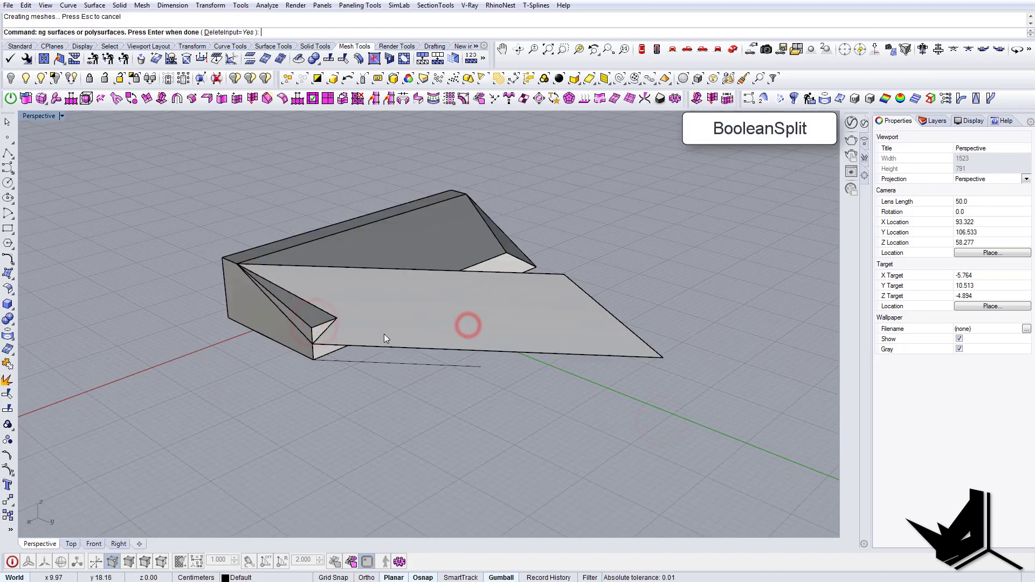
# Delete the cutting surface, its guide line and the leftover construction curves around the block
pyautogui.click(469, 387)
pyautogui.moveTo(469, 387); pyautogui.dragTo(429, 338)
pyautogui.press('Delete')
pyautogui.moveTo(398, 312); pyautogui.dragTo(373, 361, button='right')
pyautogui.click(286, 364)
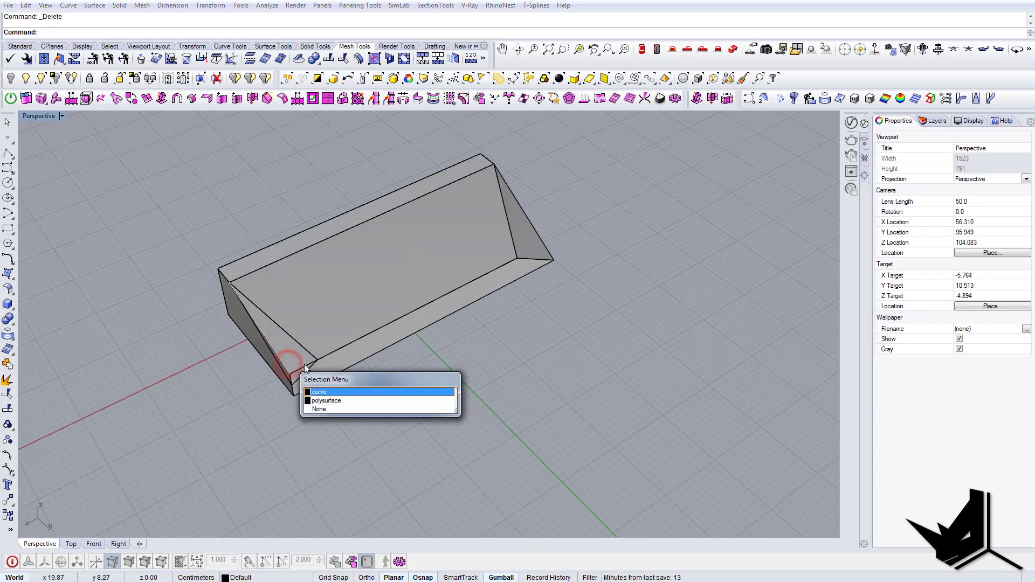
pyautogui.click(305, 365)
pyautogui.press('Delete')
pyautogui.moveTo(317, 377); pyautogui.dragTo(146, 361, button='right')
pyautogui.click(267, 241)
pyautogui.press('Delete')
# Show the block's solid control points and move the upper outer-edge point at one end inward along the edge
pyautogui.click(350, 282)
pyautogui.moveTo(285, 276); pyautogui.dragTo(162, 259, button='right')
pyautogui.write('sp')
pyautogui.press('Return')
pyautogui.scroll(5, 309, 227)
pyautogui.moveTo(273, 217); pyautogui.dragTo(320, 298)
pyautogui.moveTo(320, 298); pyautogui.dragTo(345, 328, button='right')
pyautogui.moveTo(238, 287); pyautogui.dragTo(430, 308)
# Move the matching outer-edge point at the block's opposite end inward along the edge and hide the control points
pyautogui.keyDown('shift'); pyautogui.moveTo(358, 340); pyautogui.dragTo(340, 341, button='right'); pyautogui.keyUp('shift')
pyautogui.moveTo(339, 340); pyautogui.dragTo(510, 308, button='right')
pyautogui.moveTo(513, 200); pyautogui.dragTo(535, 329)
pyautogui.moveTo(535, 320); pyautogui.dragTo(485, 351, button='right')
pyautogui.moveTo(477, 349); pyautogui.dragTo(337, 385)
pyautogui.press('Escape')
pyautogui.press('Escape')
pyautogui.moveTo(476, 345); pyautogui.dragTo(249, 296, button='right')
pyautogui.moveTo(468, 302); pyautogui.dragTo(400, 362, button='right')
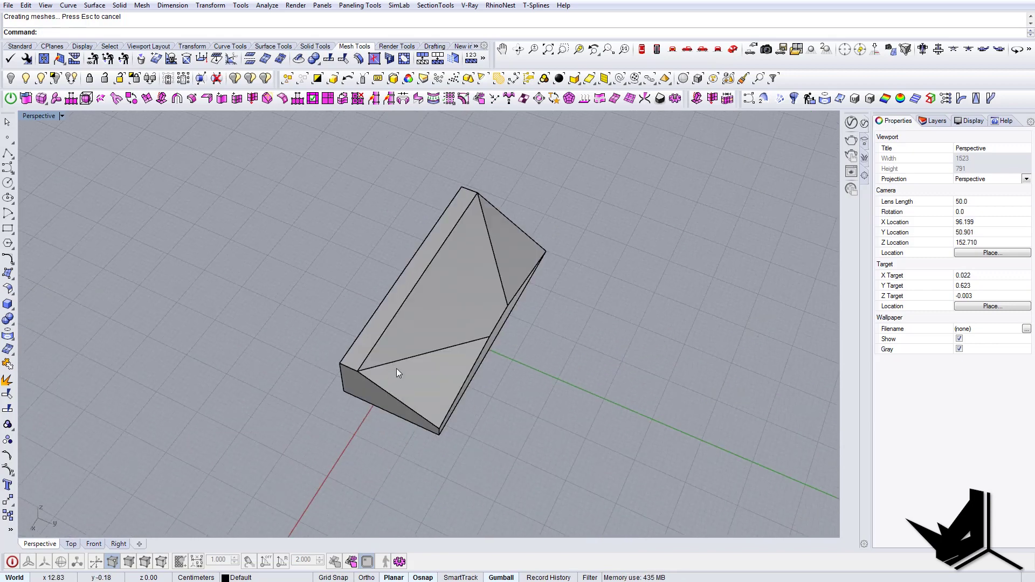
# Switch to the top view and rotate the block 90 degrees in plan
pyautogui.moveTo(396, 368); pyautogui.dragTo(474, 257, button='right')
pyautogui.moveTo(409, 374); pyautogui.dragTo(502, 369, button='right')
pyautogui.click(642, 49)
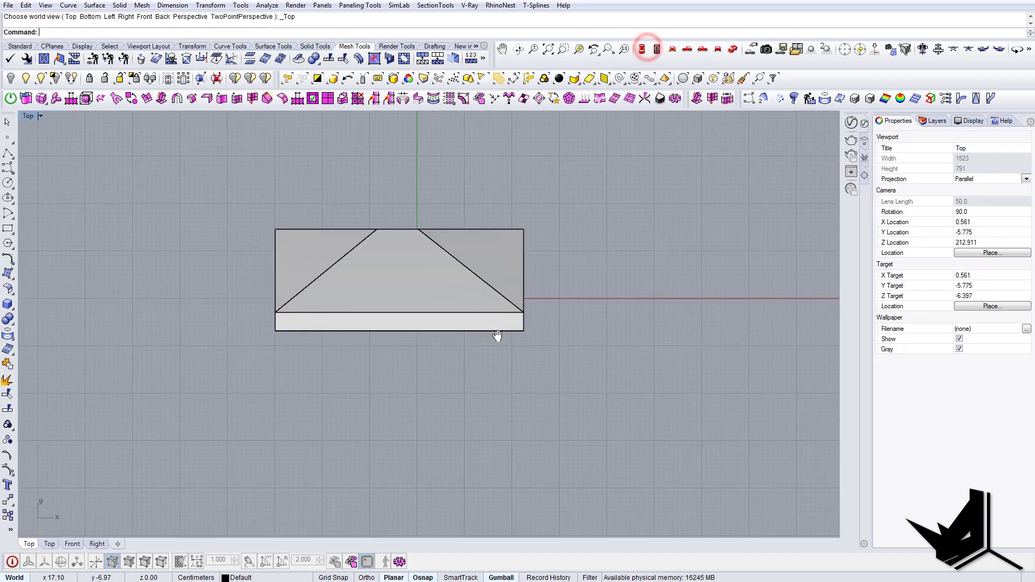
pyautogui.click(450, 306)
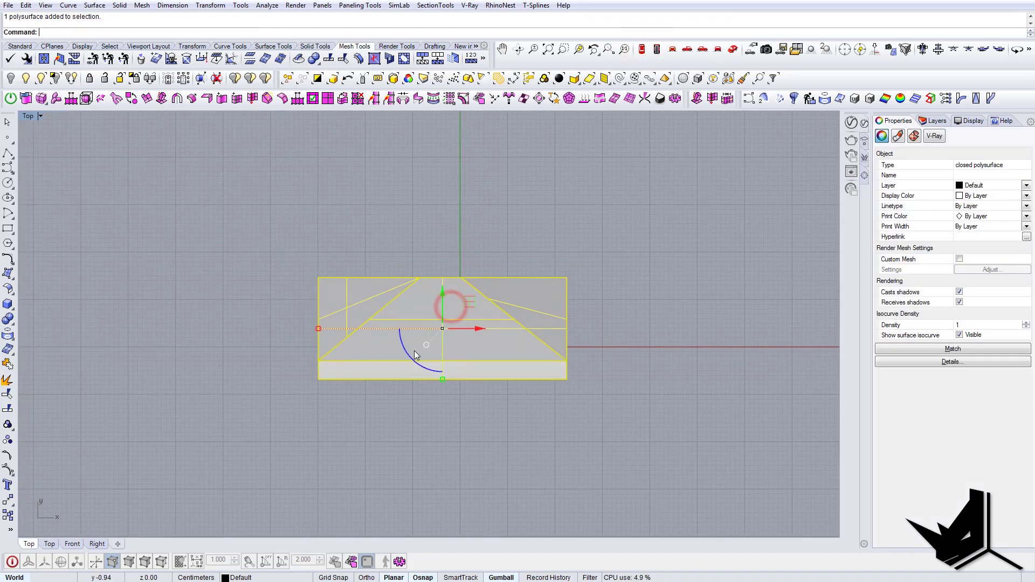
pyautogui.click(407, 353)
pyautogui.write('90')
pyautogui.press('Return')
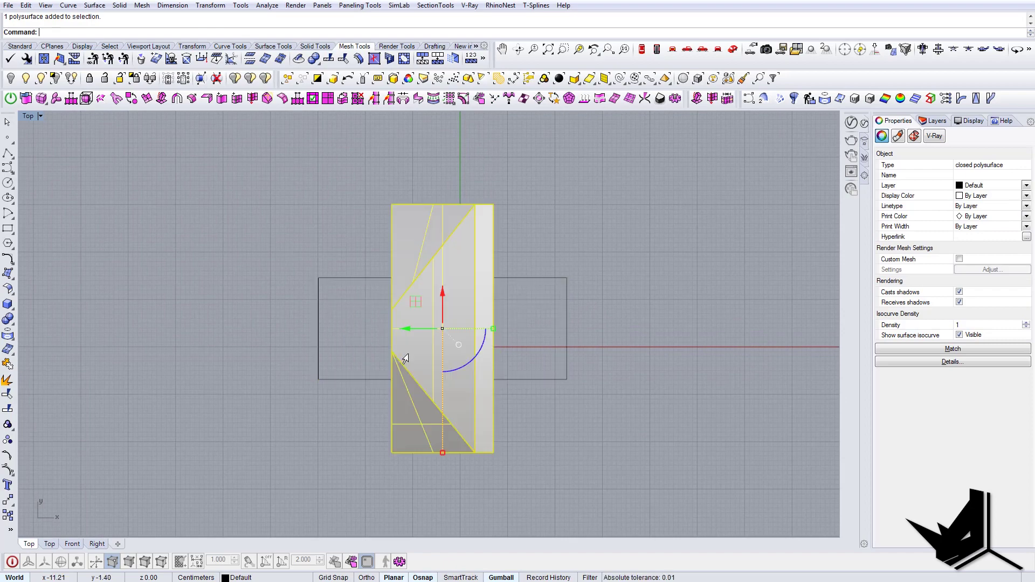
# Delete the leftover rectangular base outline that lies crosswise under the rotated block
pyautogui.moveTo(535, 353); pyautogui.dragTo(524, 375, button='right')
pyautogui.moveTo(572, 383); pyautogui.dragTo(520, 323)
pyautogui.press('Delete')
# Move the block to the positive side of both axes, with its short end just above the X axis
pyautogui.moveTo(537, 314); pyautogui.dragTo(554, 369, button='right')
pyautogui.moveTo(530, 377); pyautogui.dragTo(474, 345)
pyautogui.moveTo(333, 432); pyautogui.dragTo(302, 399)
pyautogui.moveTo(540, 392); pyautogui.dragTo(475, 341)
pyautogui.moveTo(420, 383); pyautogui.dragTo(576, 275)
pyautogui.press('Escape')
pyautogui.moveTo(487, 327); pyautogui.dragTo(482, 348, button='right')
pyautogui.click(599, 319)
pyautogui.moveTo(564, 289); pyautogui.dragTo(526, 315, button='right')
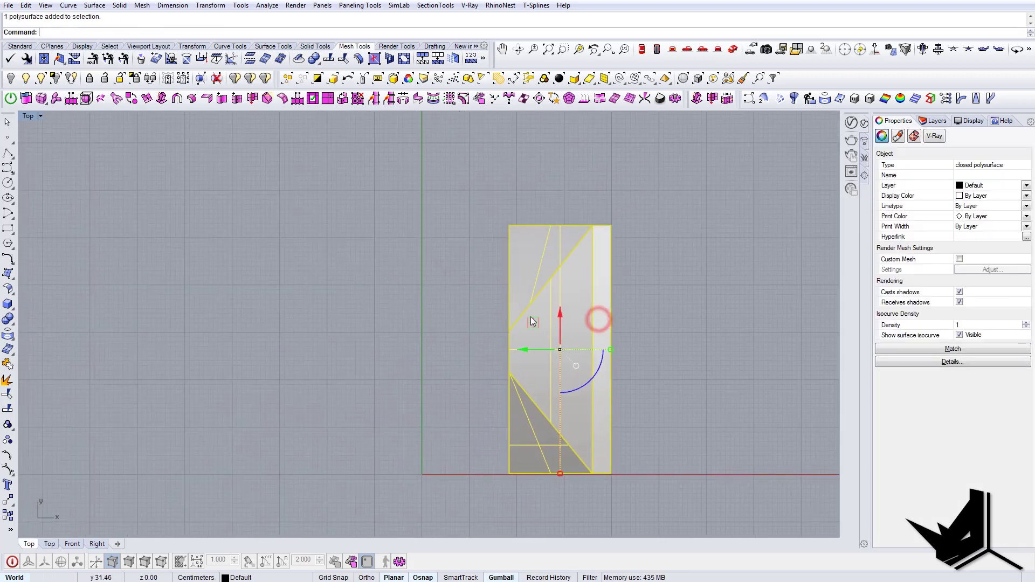
pyautogui.moveTo(531, 323); pyautogui.dragTo(516, 309)
pyautogui.press('Escape')
# Draw a horizontal line from the block's lower corner near the origin outward across the Y axis
pyautogui.moveTo(465, 338); pyautogui.dragTo(476, 333, button='right')
pyautogui.write('l')
pyautogui.press('Return')
pyautogui.click(499, 458)
pyautogui.keyDown('shift'); pyautogui.click(289, 453); pyautogui.keyUp('shift')
pyautogui.moveTo(326, 402); pyautogui.dragTo(304, 460)
# Offset the horizontal line by 1 cm in the positive Y direction
pyautogui.write('o')
pyautogui.press('Return')
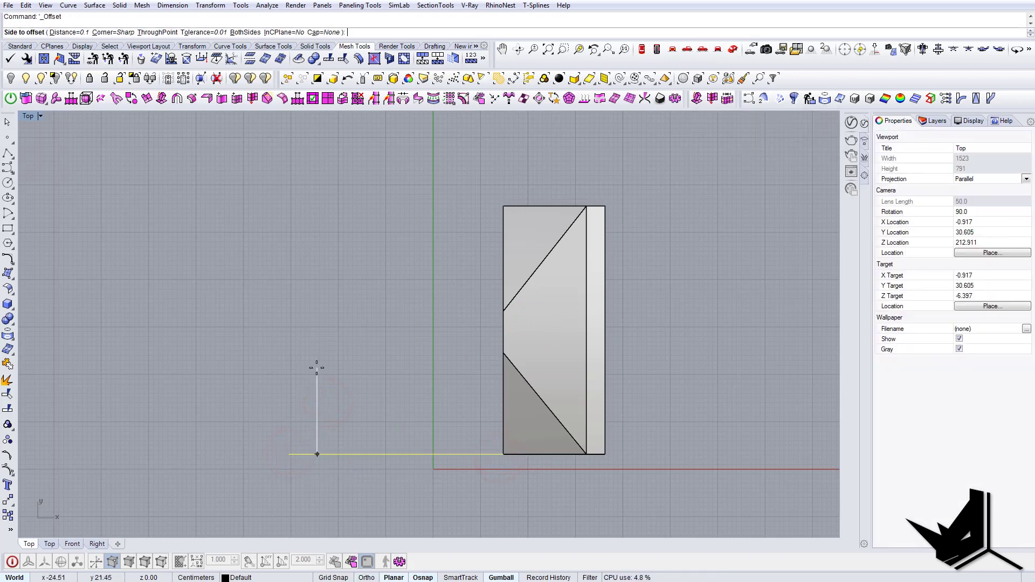
pyautogui.write('d')
pyautogui.press('Return')
pyautogui.write('1')
pyautogui.press('Return')
pyautogui.click(316, 369)
pyautogui.scroll(2, 293, 458)
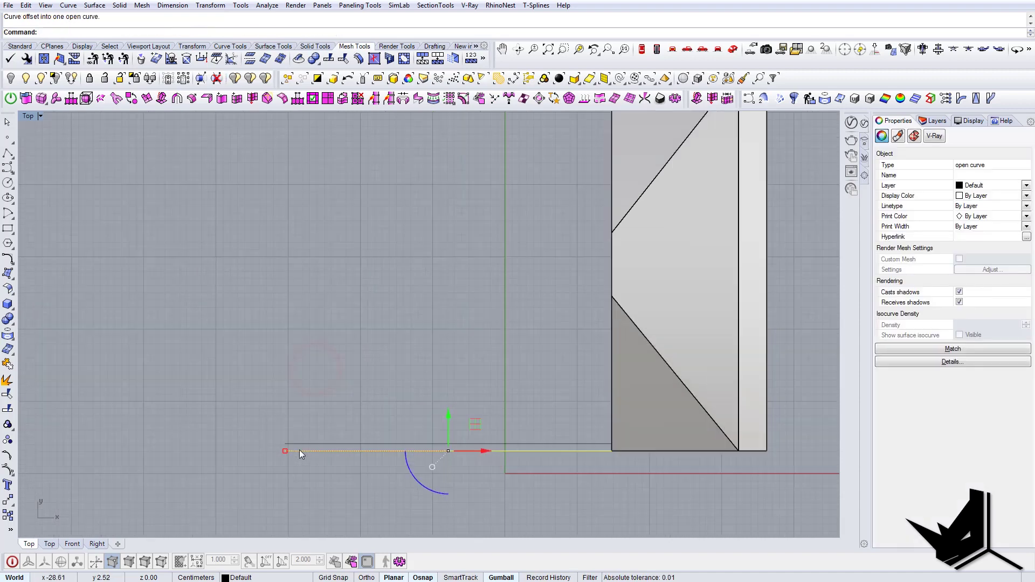
# Copy the offset line another 1 cm along Y, using the spacing between the first two line ends
pyautogui.click(328, 414)
pyautogui.click(322, 444)
pyautogui.write('copy')
pyautogui.press('Return')
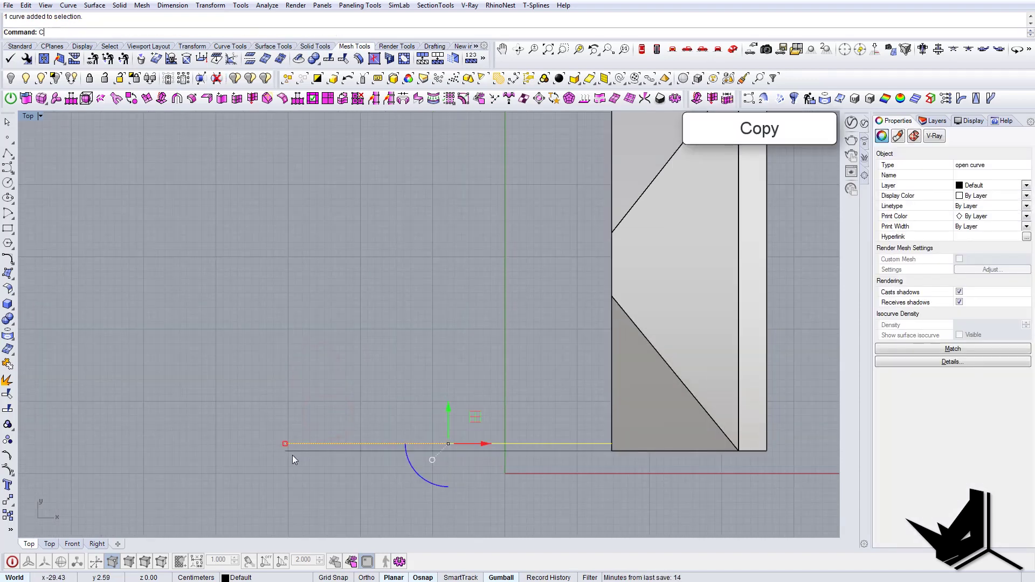
pyautogui.click(284, 452)
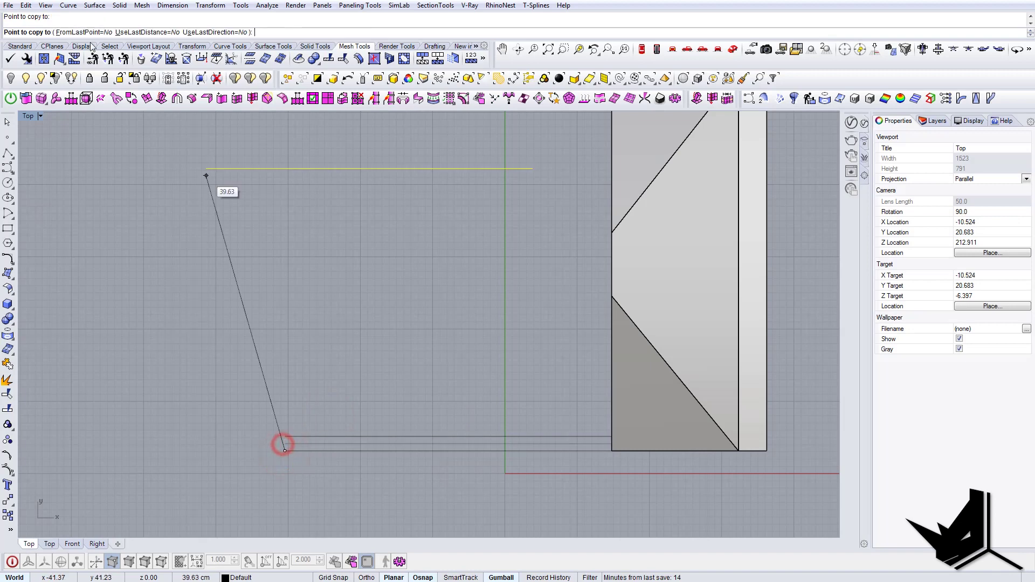
# Enable FromLastPoint, UseLastDistance and UseLastDirection, and repeat the 1 cm line copies up to about half the block's length
pyautogui.click(87, 32)
pyautogui.click(128, 32)
pyautogui.click(195, 32)
pyautogui.scroll(-8, 248, 398)
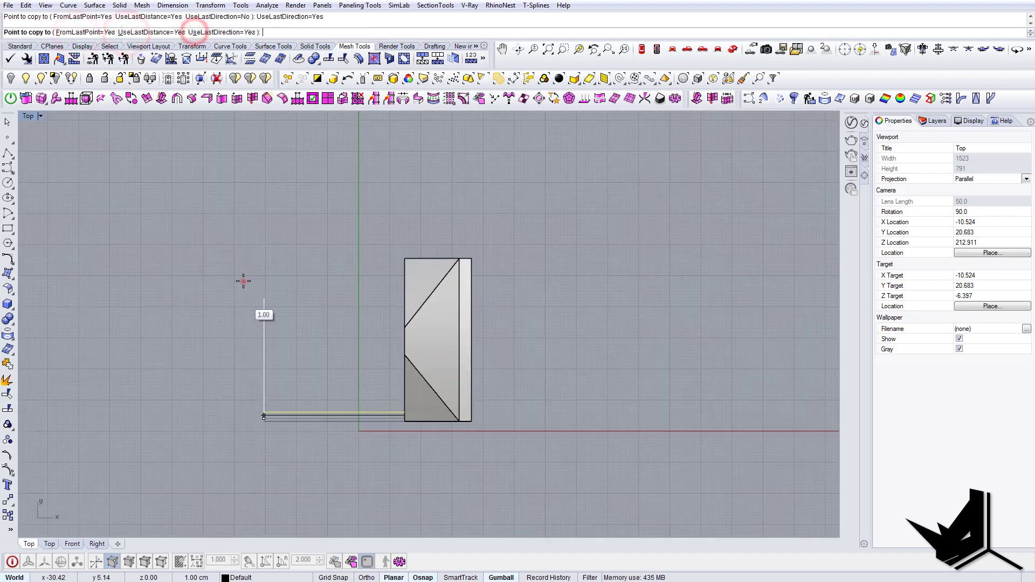
pyautogui.click(241, 277)
pyautogui.click(232, 264)
pyautogui.click(219, 249)
pyautogui.click(220, 248)
pyautogui.click(235, 233)
pyautogui.click(242, 230)
pyautogui.click(240, 230)
pyautogui.click(242, 229)
pyautogui.click(241, 225)
pyautogui.click(240, 224)
pyautogui.click(238, 224)
pyautogui.click(235, 224)
pyautogui.click(237, 225)
pyautogui.click(237, 225)
pyautogui.click(237, 225)
pyautogui.click(238, 225)
pyautogui.click(240, 225)
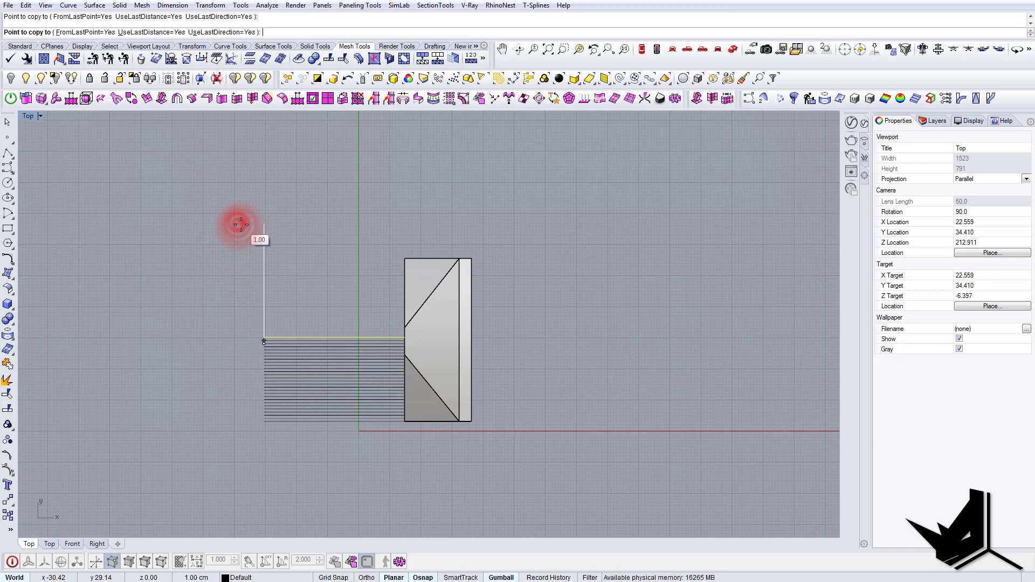
pyautogui.click(241, 224)
pyautogui.click(241, 224)
pyautogui.press('Return')
# Copy a group of 17 spaced lines along Y to continue the stack, keeping the regular spacing
pyautogui.scroll(8, 294, 327)
pyautogui.moveTo(233, 459); pyautogui.dragTo(234, 458)
pyautogui.scroll(-3, 241, 405)
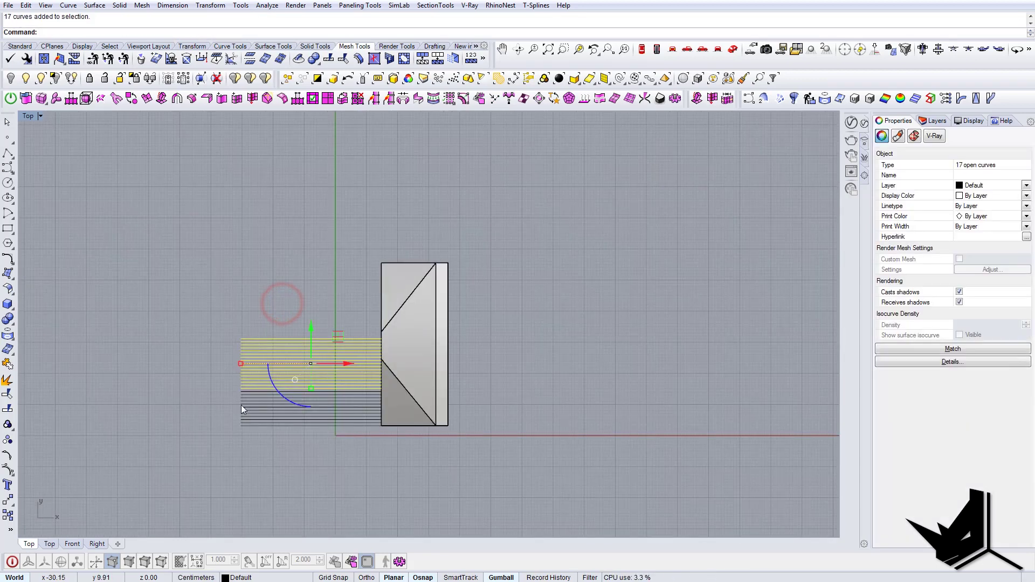
pyautogui.scroll(4, 240, 377)
pyautogui.press('Return')
pyautogui.click(239, 366)
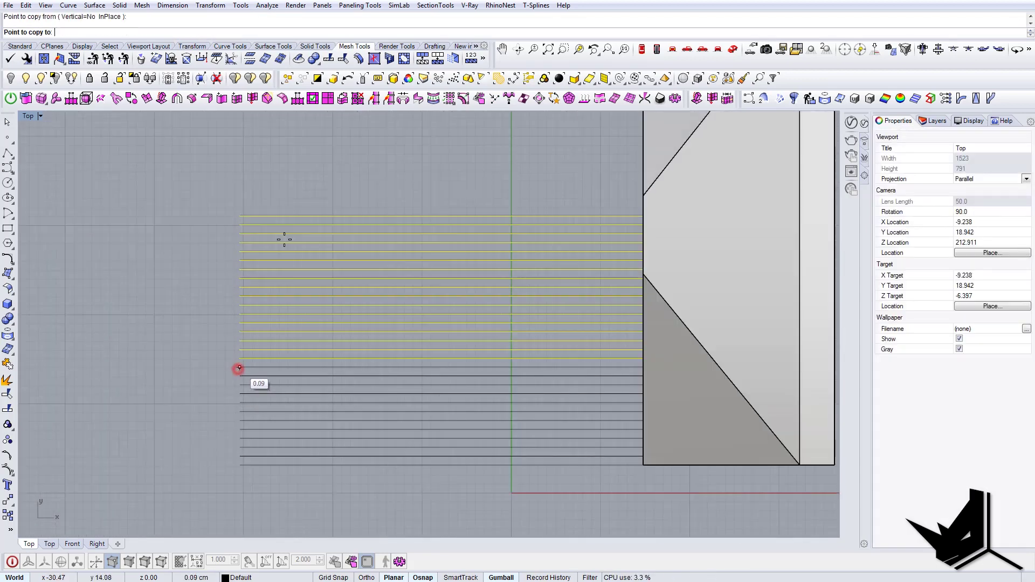
pyautogui.click(237, 210)
pyautogui.scroll(-3, 346, 307)
pyautogui.press('Return')
# Copy another group of lines to fill the rest of the block's length, and delete the surplus line at the far end
pyautogui.scroll(3, 209, 315)
pyautogui.moveTo(293, 218); pyautogui.dragTo(193, 326)
pyautogui.press('Return')
pyautogui.click(104, 330)
pyautogui.click(104, 259)
pyautogui.press('Return')
pyautogui.click(455, 187)
pyautogui.press('Delete')
pyautogui.scroll(-3, 390, 302)
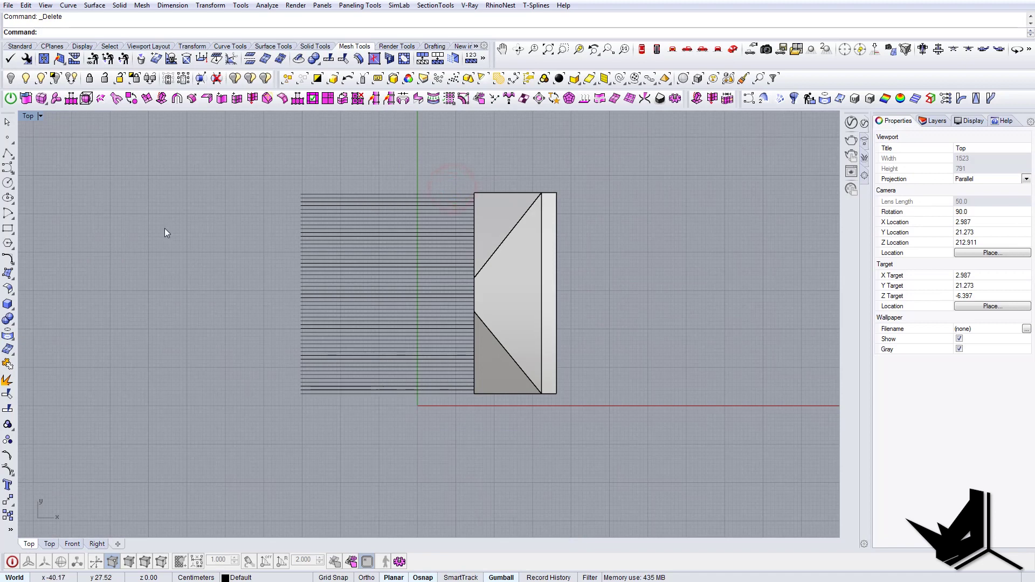
# Place a point on the free end of the lowest line and copy it 2 cm along Y to the second line above
pyautogui.scroll(3, 300, 411)
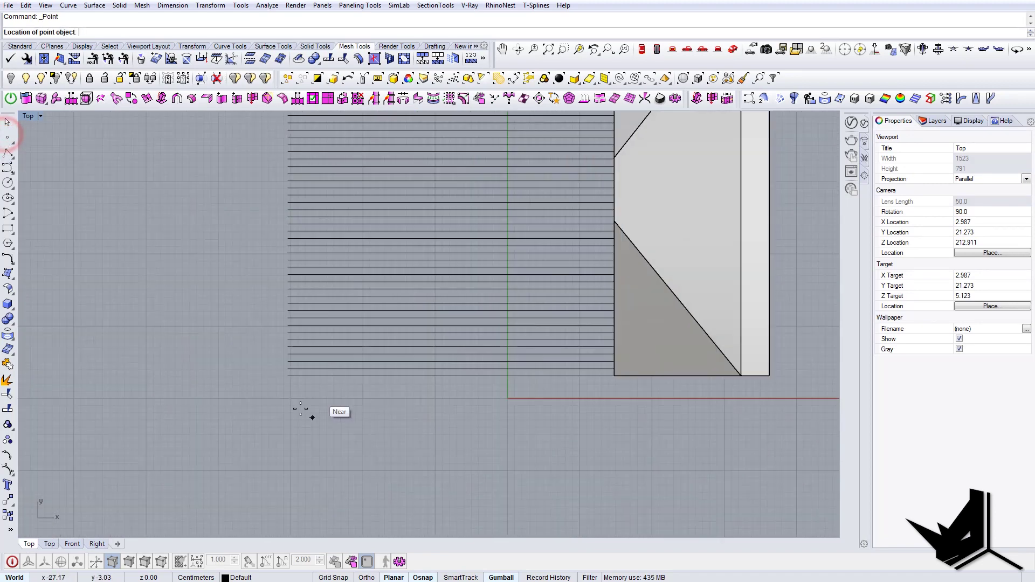
pyautogui.click(281, 372)
pyautogui.scroll(2, 279, 371)
pyautogui.moveTo(314, 391); pyautogui.dragTo(316, 397)
pyautogui.write('copy')
pyautogui.press('Return')
pyautogui.click(289, 370)
pyautogui.click(289, 343)
# Repeat the point copy with the last point, distance and direction so that every second line end gets a point
pyautogui.click(84, 32)
pyautogui.click(148, 32)
pyautogui.click(216, 32)
pyautogui.scroll(-4, 243, 485)
pyautogui.click(205, 279)
pyautogui.click(197, 231)
pyautogui.click(195, 208)
pyautogui.click(194, 193)
pyautogui.moveTo(193, 188); pyautogui.dragTo(195, 325, button='right')
pyautogui.click(180, 173)
pyautogui.click(204, 172)
pyautogui.click(204, 173)
pyautogui.click(205, 174)
pyautogui.click(204, 175)
pyautogui.click(205, 175)
pyautogui.click(205, 175)
pyautogui.click(203, 174)
pyautogui.click(203, 174)
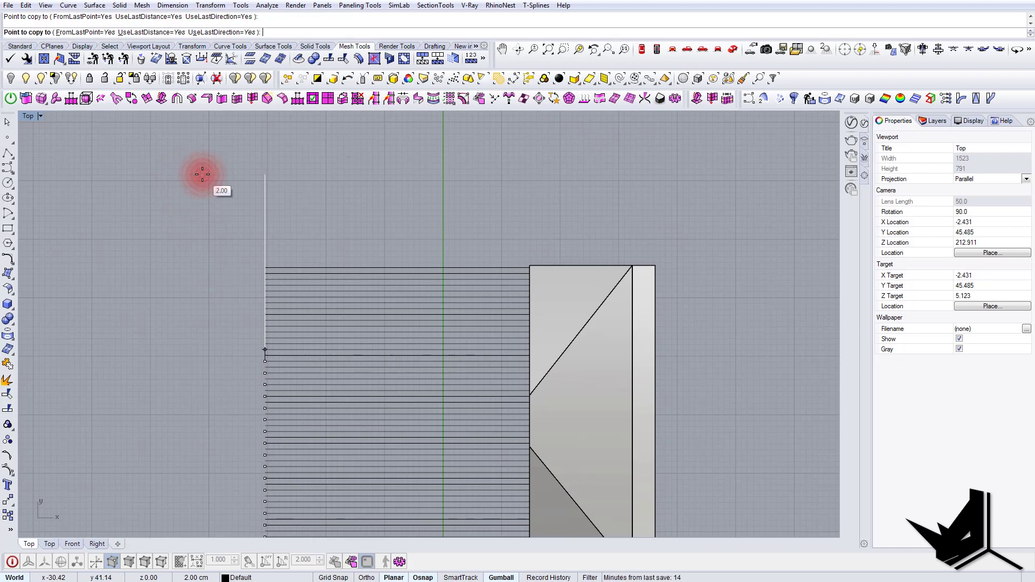
pyautogui.click(196, 181)
pyautogui.click(196, 182)
pyautogui.click(196, 182)
pyautogui.press('Return')
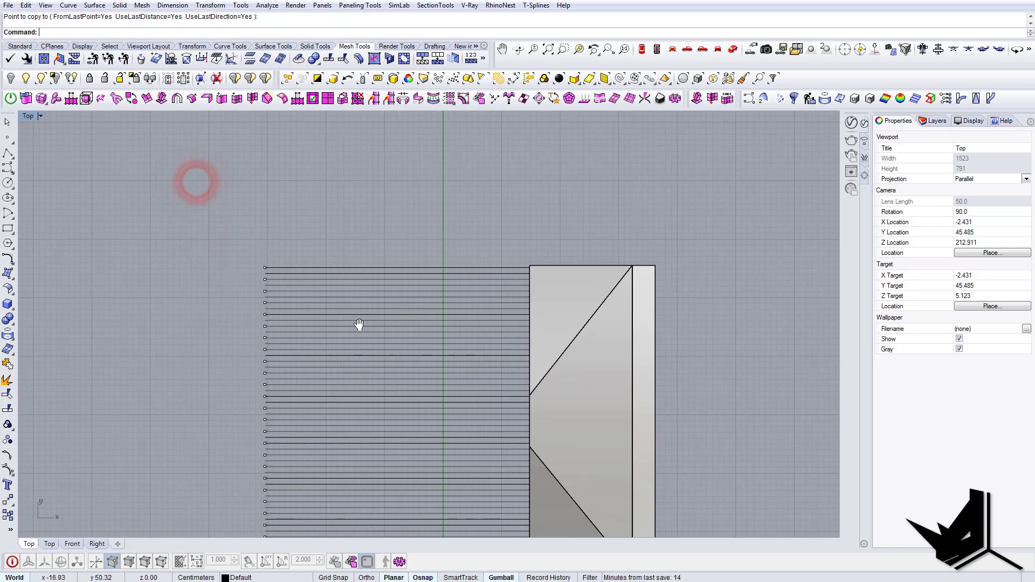
# Delete the uppermost point together with the line it sits on near the block's far end
pyautogui.scroll(5, 290, 239)
pyautogui.moveTo(280, 192); pyautogui.dragTo(257, 221)
pyautogui.press('Delete')
pyautogui.scroll(-5, 273, 247)
pyautogui.scroll(4, 276, 372)
pyautogui.moveTo(276, 371); pyautogui.dragTo(267, 437, button='right')
pyautogui.scroll(-3, 280, 438)
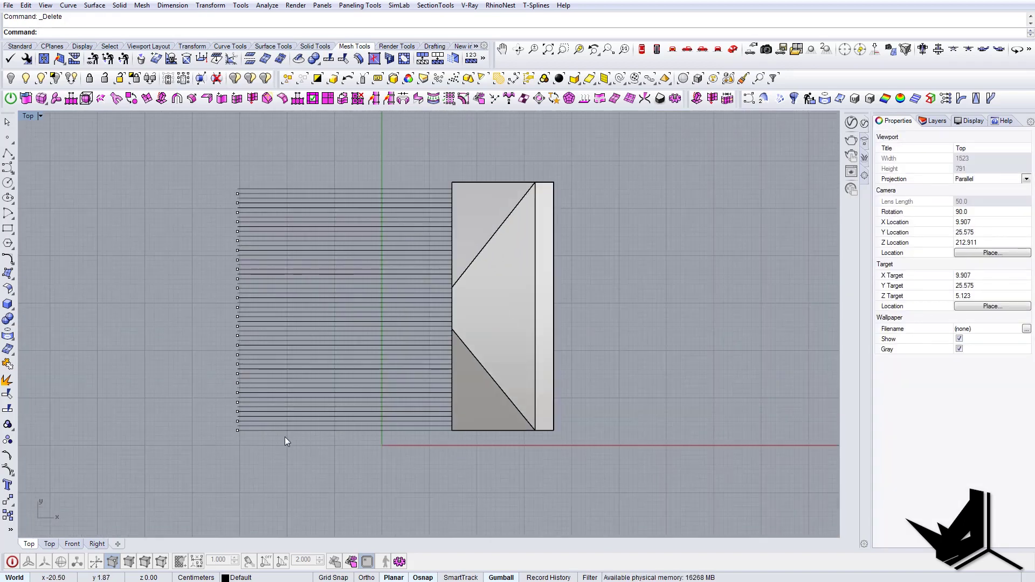
# Move the whole column of points to the opposite side of the block
pyautogui.scroll(2, 259, 438)
pyautogui.scroll(-2, 277, 435)
pyautogui.moveTo(263, 473); pyautogui.dragTo(238, 225)
pyautogui.moveTo(286, 335); pyautogui.dragTo(621, 354)
pyautogui.press('Escape')
# Delete all the horizontal spacing lines beside the block
pyautogui.moveTo(331, 138); pyautogui.dragTo(331, 137)
pyautogui.press('Delete')
pyautogui.moveTo(508, 361); pyautogui.dragTo(458, 377, button='right')
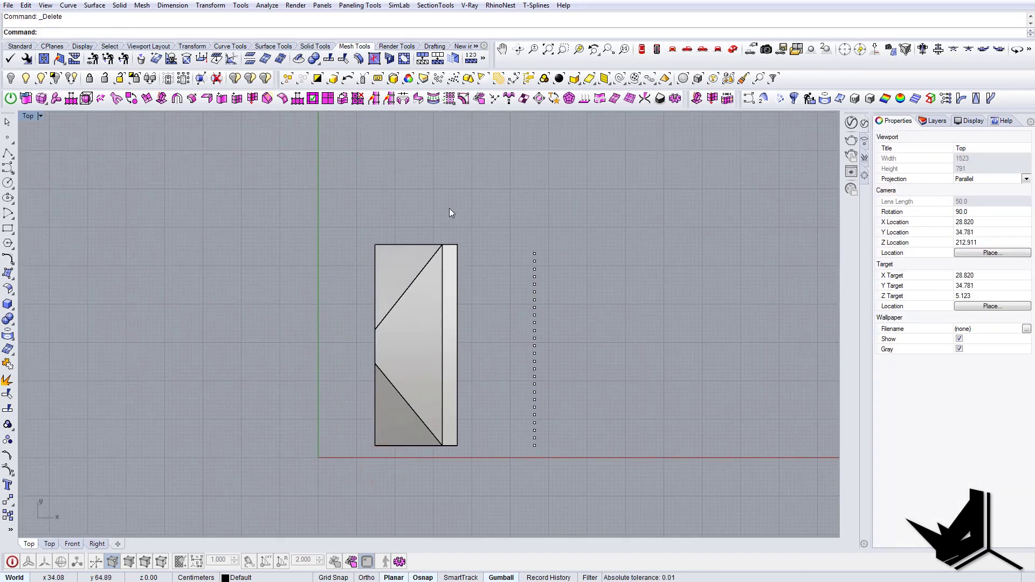
# Create X-axis sections through the faceted block at every point in the column beside it, from the uppermost down to the lowest
pyautogui.moveTo(510, 260); pyautogui.dragTo(483, 261, button='right')
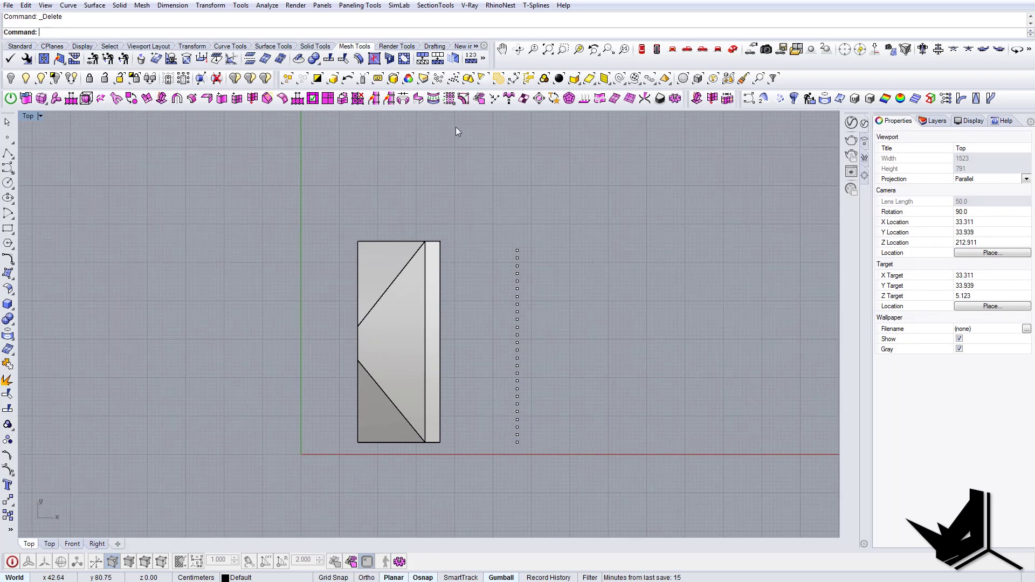
pyautogui.click(435, 6)
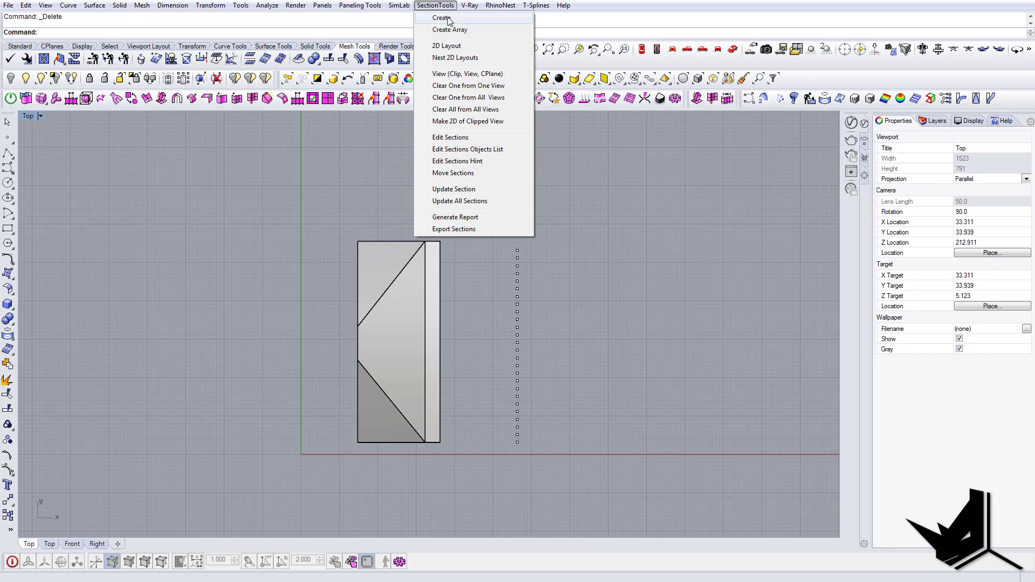
pyautogui.click(443, 19)
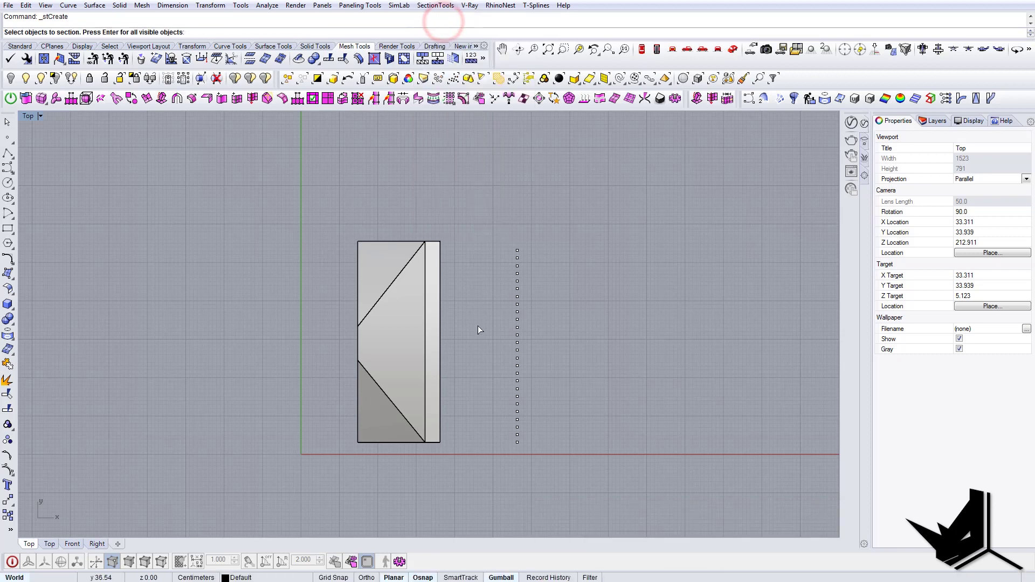
pyautogui.click(394, 311)
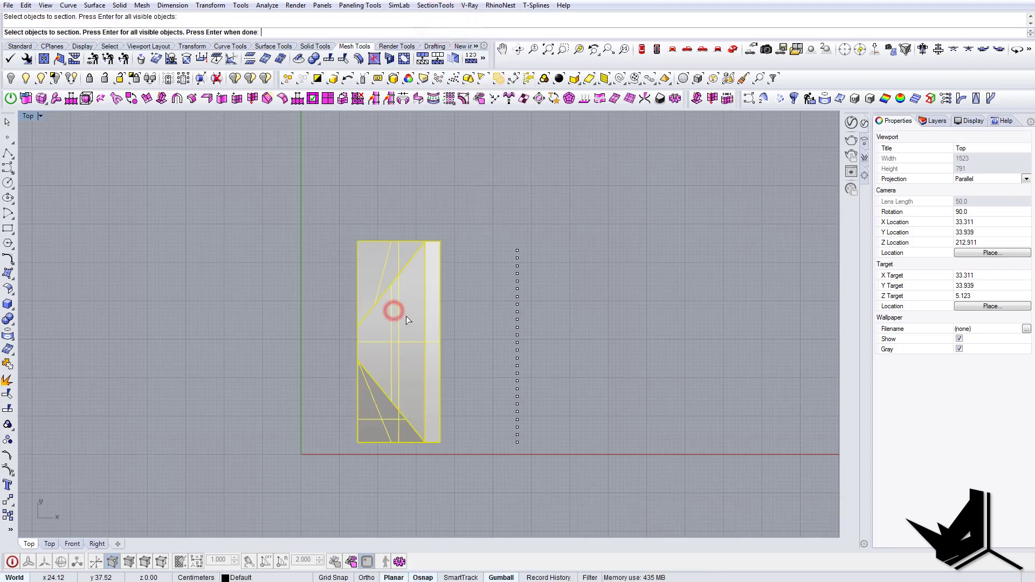
pyautogui.press('Return')
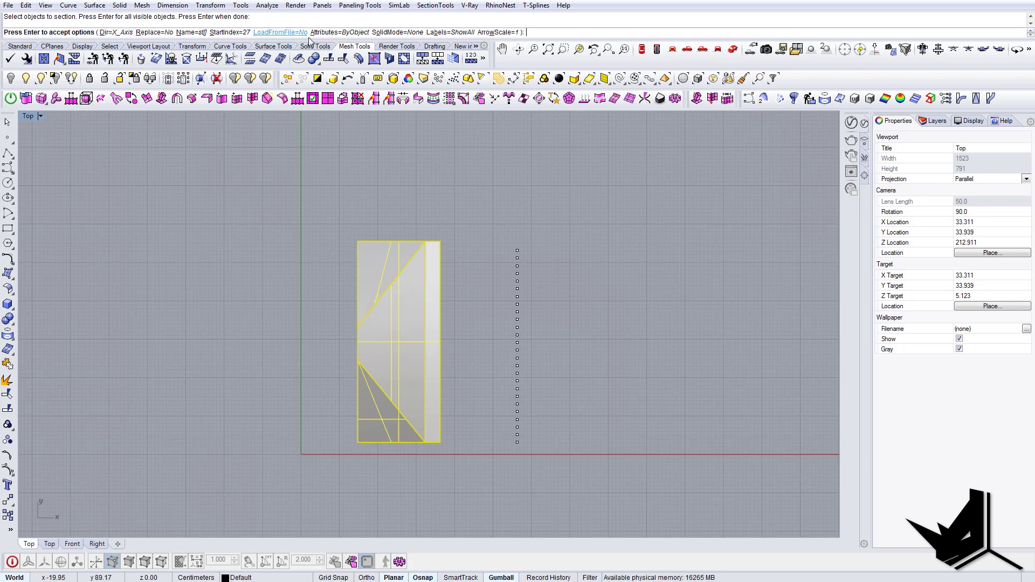
pyautogui.press('Return')
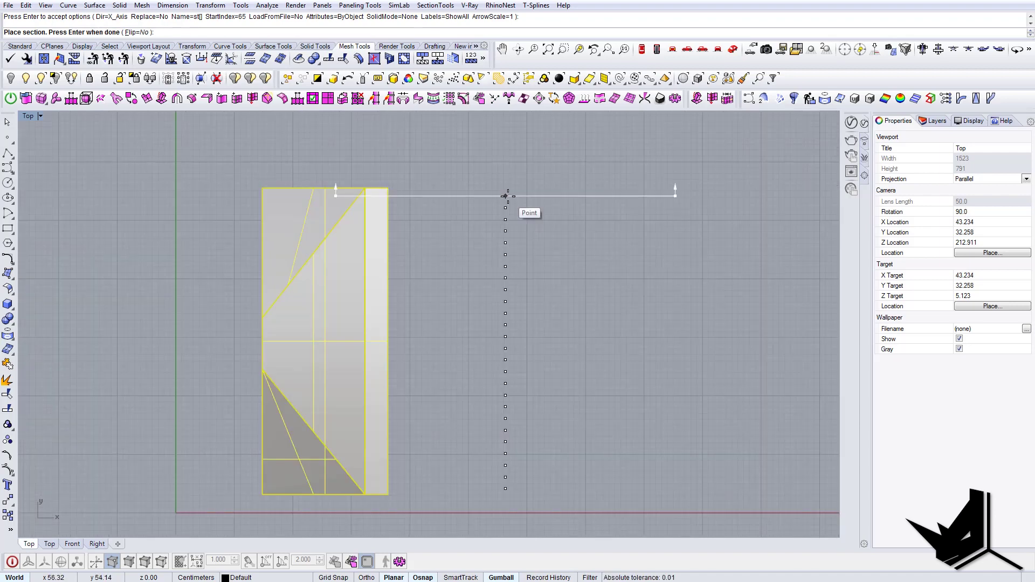
pyautogui.click(505, 196)
pyautogui.click(505, 207)
pyautogui.click(505, 219)
pyautogui.click(505, 231)
pyautogui.click(505, 243)
pyautogui.click(505, 254)
pyautogui.click(505, 266)
pyautogui.click(504, 278)
pyautogui.click(505, 290)
pyautogui.click(505, 301)
pyautogui.click(505, 313)
pyautogui.click(505, 325)
pyautogui.click(505, 336)
pyautogui.click(505, 348)
pyautogui.click(505, 359)
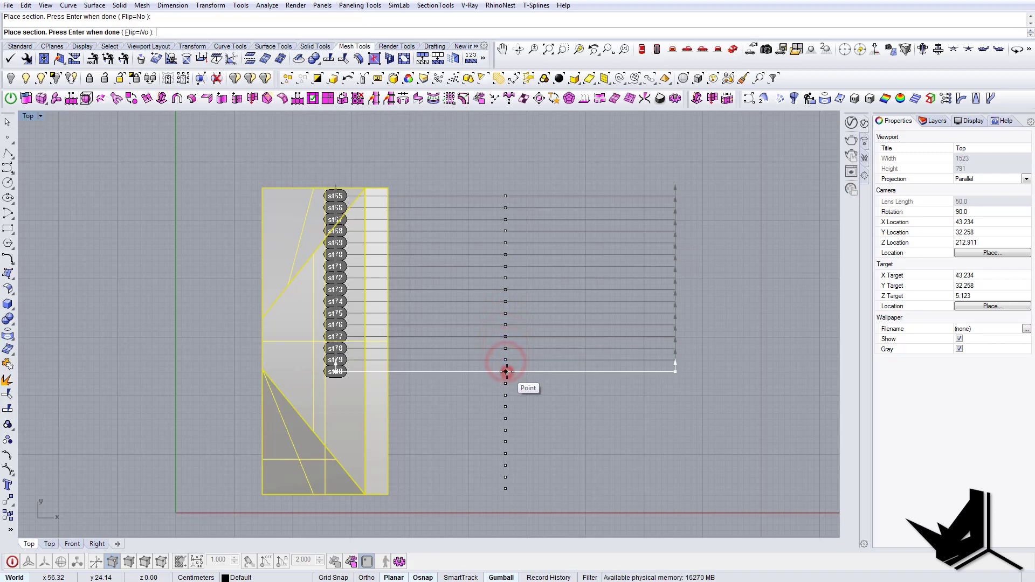
pyautogui.click(505, 371)
pyautogui.click(505, 383)
pyautogui.click(505, 395)
pyautogui.click(505, 407)
pyautogui.click(505, 419)
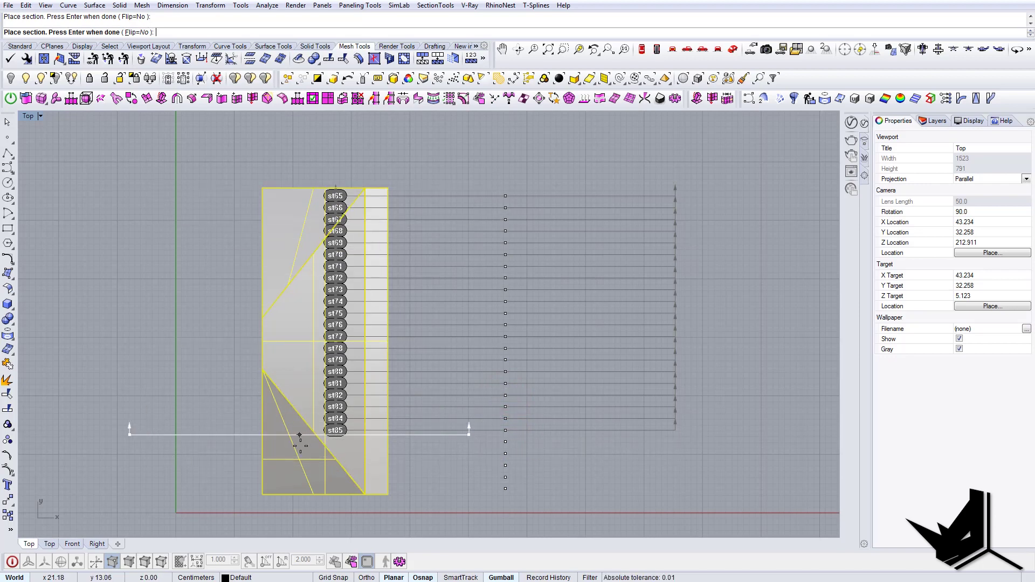
pyautogui.click(505, 441)
pyautogui.click(505, 453)
pyautogui.click(505, 465)
pyautogui.click(505, 477)
pyautogui.click(505, 488)
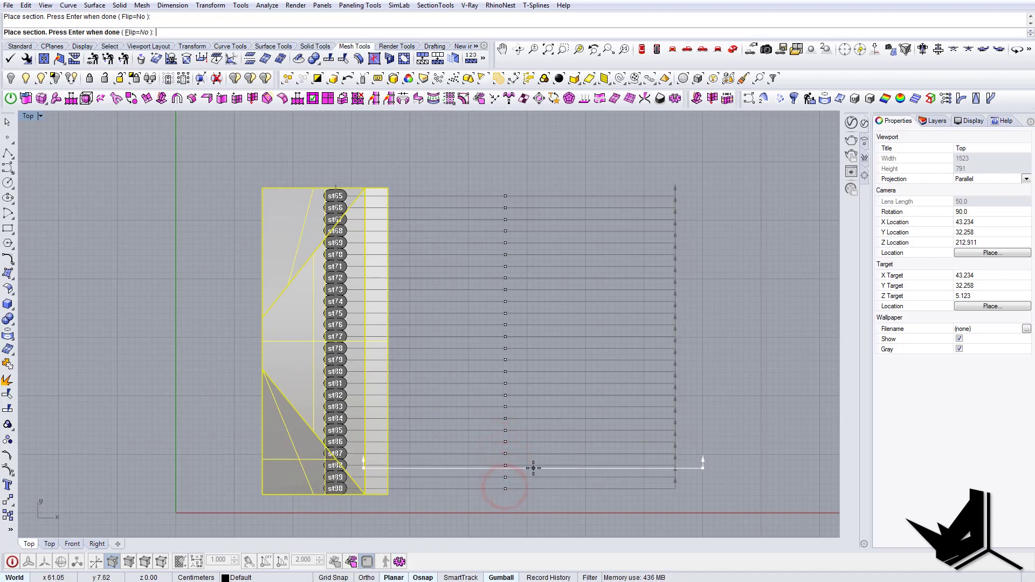
pyautogui.press('Return')
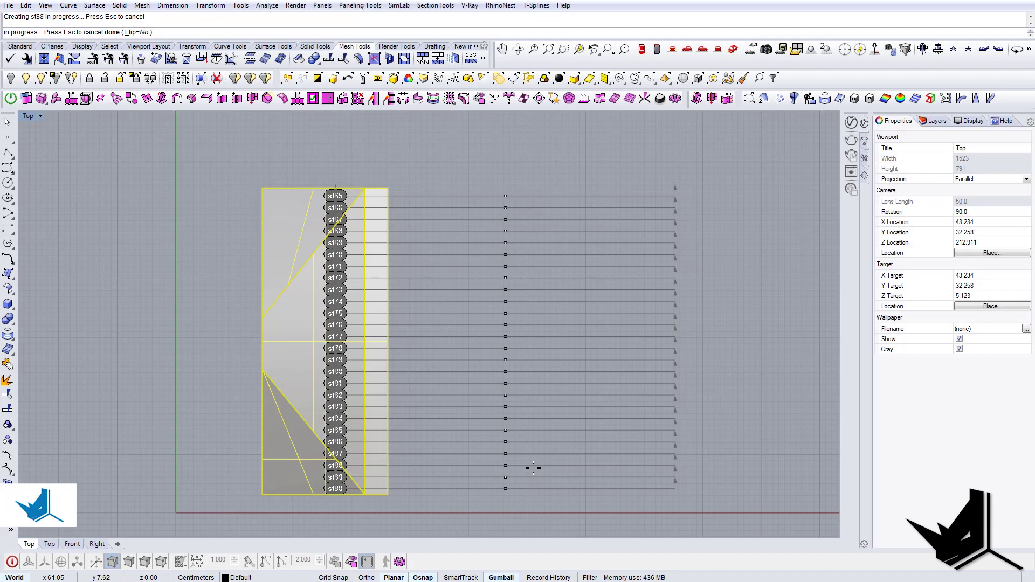
# Switch to the perspective view and delete the column of guide points beside the block
pyautogui.click(732, 49)
pyautogui.moveTo(478, 290)
pyautogui.mouseDown(button='right')
pyautogui.moveTo(587, 286)
pyautogui.moveTo(646, 307)
pyautogui.moveTo(492, 299)
pyautogui.mouseUp(button='right')
pyautogui.moveTo(470, 263)
pyautogui.mouseDown(button='right')
pyautogui.moveTo(472, 289)
pyautogui.moveTo(468, 278)
pyautogui.mouseUp(button='right')
pyautogui.moveTo(462, 257); pyautogui.dragTo(496, 446)
pyautogui.press('Delete')
# Generate a 2D layout of all the block's sections in a horizontal row with clear spacing 1, placed in front of the block
pyautogui.moveTo(480, 412); pyautogui.dragTo(419, 294, button='right')
pyautogui.click(436, 6)
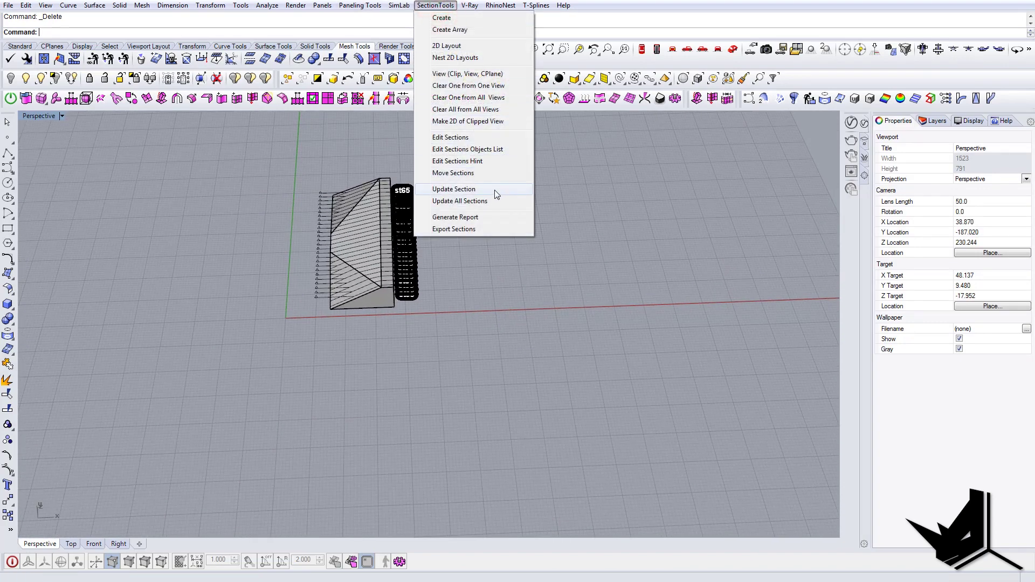
pyautogui.click(461, 58)
pyautogui.moveTo(426, 266); pyautogui.dragTo(425, 277, button='right')
pyautogui.moveTo(407, 226); pyautogui.dragTo(408, 226)
pyautogui.moveTo(408, 227); pyautogui.dragTo(419, 312, button='right')
pyautogui.press('Return')
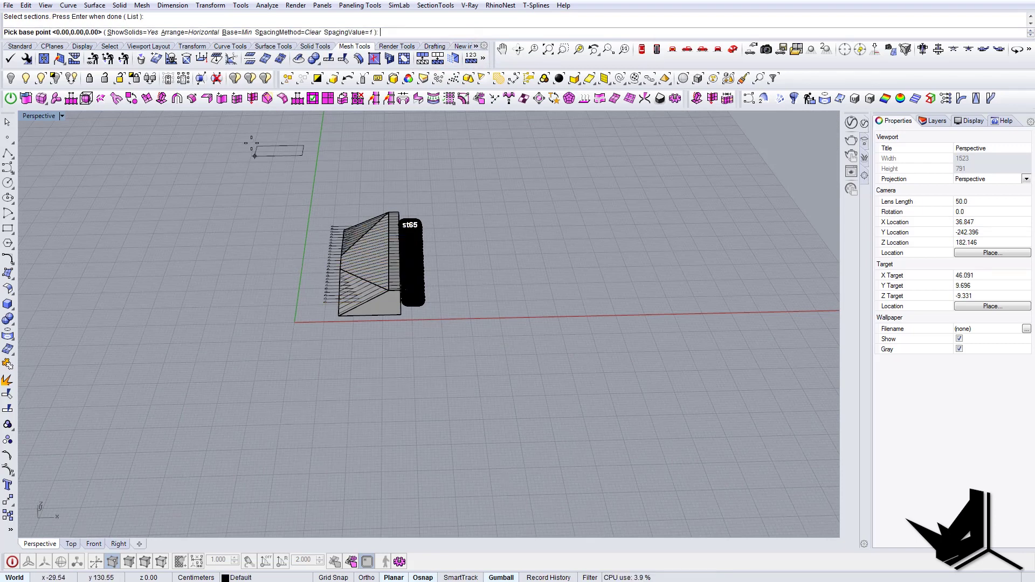
pyautogui.click(296, 440)
# Examine the full row of laid-out section profiles and compare it with the sectioned block
pyautogui.keyDown('shift'); pyautogui.moveTo(439, 361); pyautogui.dragTo(338, 340, button='right'); pyautogui.keyUp('shift')
pyautogui.scroll(-8, 339, 340)
pyautogui.moveTo(404, 345); pyautogui.dragTo(398, 380, button='right')
pyautogui.scroll(-4, 397, 380)
pyautogui.press('Escape')
pyautogui.scroll(10, 704, 405)
pyautogui.scroll(2, 667, 351)
pyautogui.scroll(-10, 667, 351)
pyautogui.scroll(6, 236, 337)
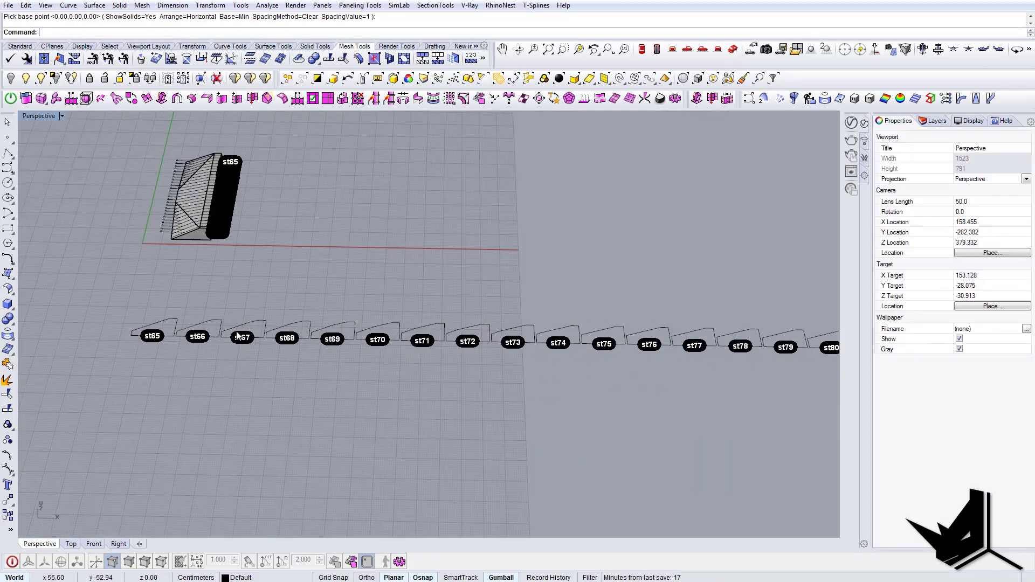
pyautogui.click(238, 334)
pyautogui.click(293, 286)
pyautogui.moveTo(293, 286); pyautogui.dragTo(345, 313, button='right')
pyautogui.click(300, 251)
pyautogui.press('Escape')
pyautogui.moveTo(300, 251); pyautogui.dragTo(339, 290, button='right')
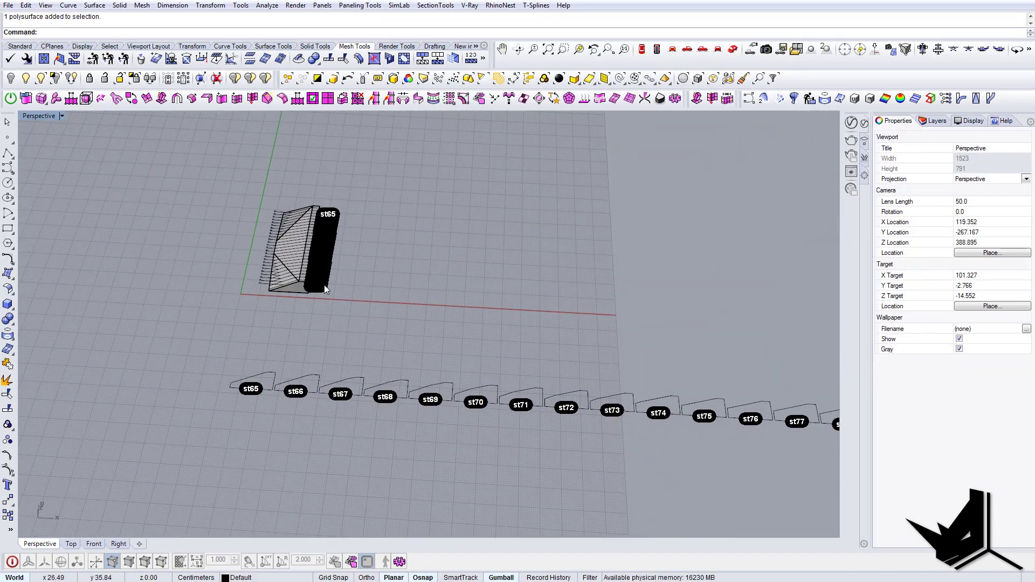
# Examine the section outlines and how the text dot labels such as st65 display at different zoom levels
pyautogui.keyDown('shift'); pyautogui.moveTo(398, 384); pyautogui.dragTo(431, 287, button='right'); pyautogui.keyUp('shift')
pyautogui.scroll(10, 300, 303)
pyautogui.moveTo(303, 300); pyautogui.dragTo(313, 341, button='right')
pyautogui.scroll(5, 264, 397)
pyautogui.scroll(-3, 324, 406)
pyautogui.click(317, 406)
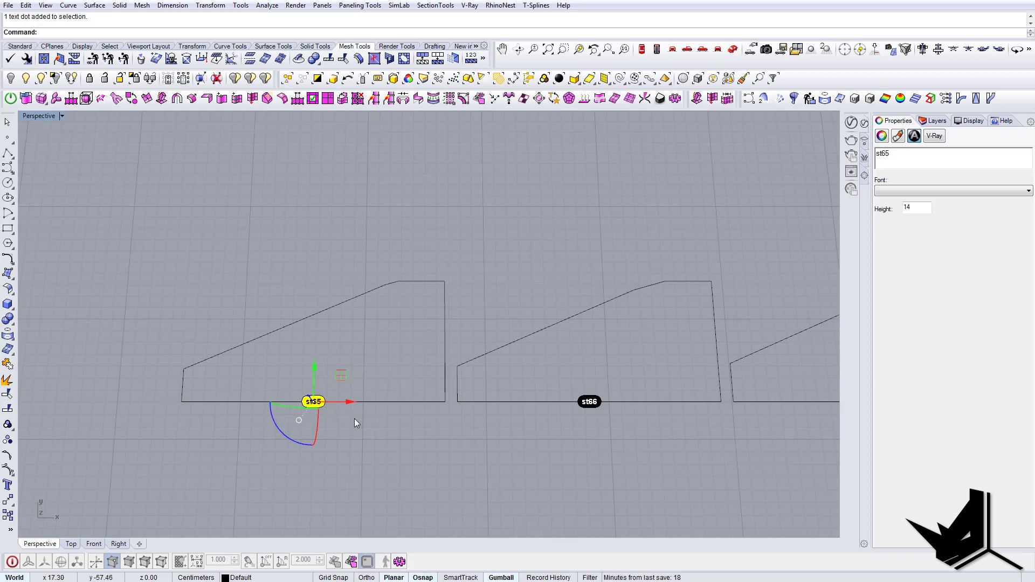
pyautogui.click(354, 418)
pyautogui.click(315, 406)
pyautogui.click(309, 409)
pyautogui.click(311, 409)
pyautogui.click(361, 428)
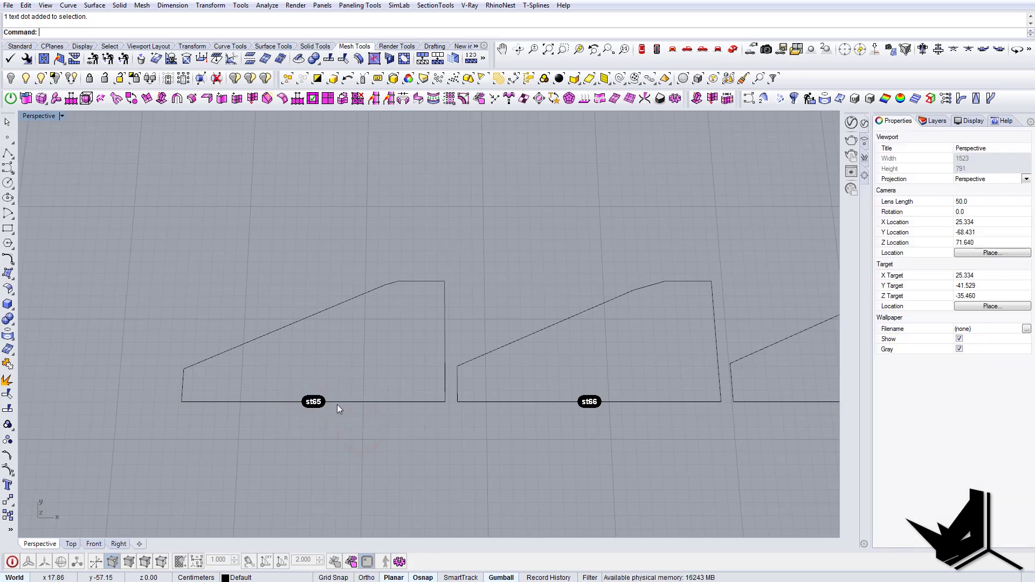
pyautogui.moveTo(342, 425); pyautogui.dragTo(341, 427)
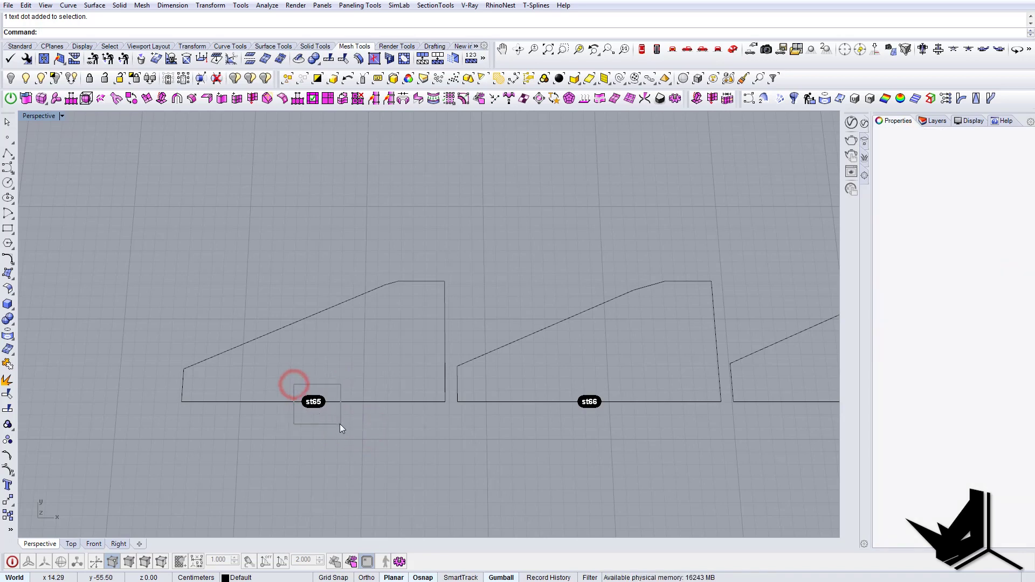
pyautogui.moveTo(342, 428)
pyautogui.mouseDown(button='right')
pyautogui.moveTo(333, 430)
pyautogui.moveTo(347, 431)
pyautogui.mouseUp(button='right')
pyautogui.scroll(10, 327, 392)
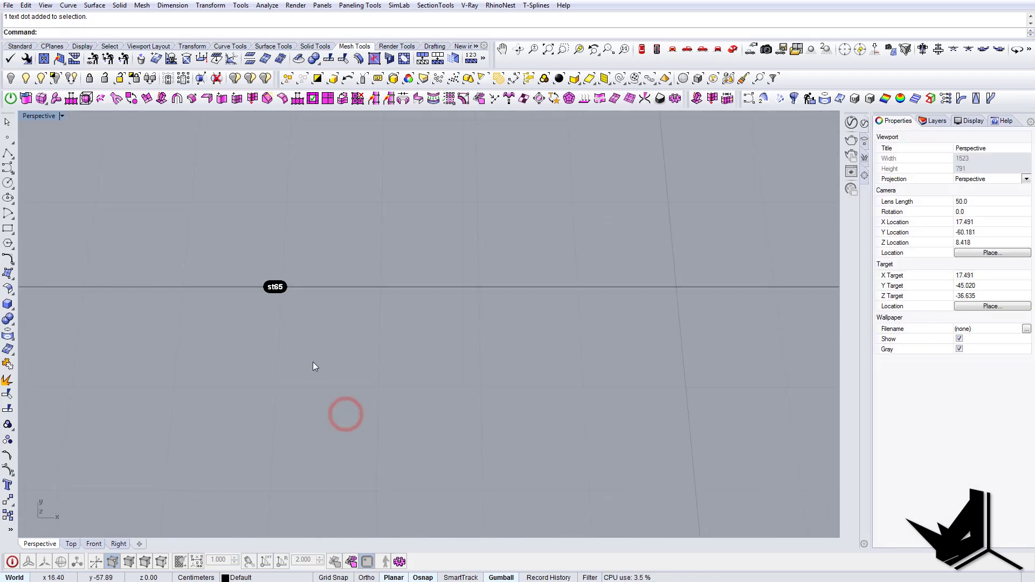
pyautogui.scroll(-12, 300, 380)
pyautogui.keyDown('shift'); pyautogui.moveTo(460, 366); pyautogui.dragTo(314, 301, button='right'); pyautogui.keyUp('shift')
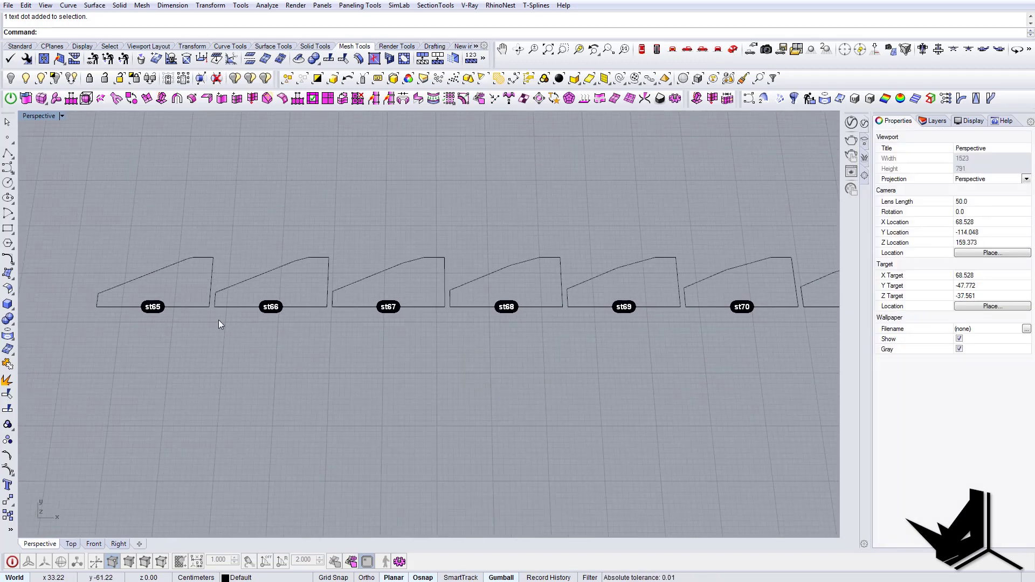
pyautogui.click(212, 286)
pyautogui.scroll(2, 154, 305)
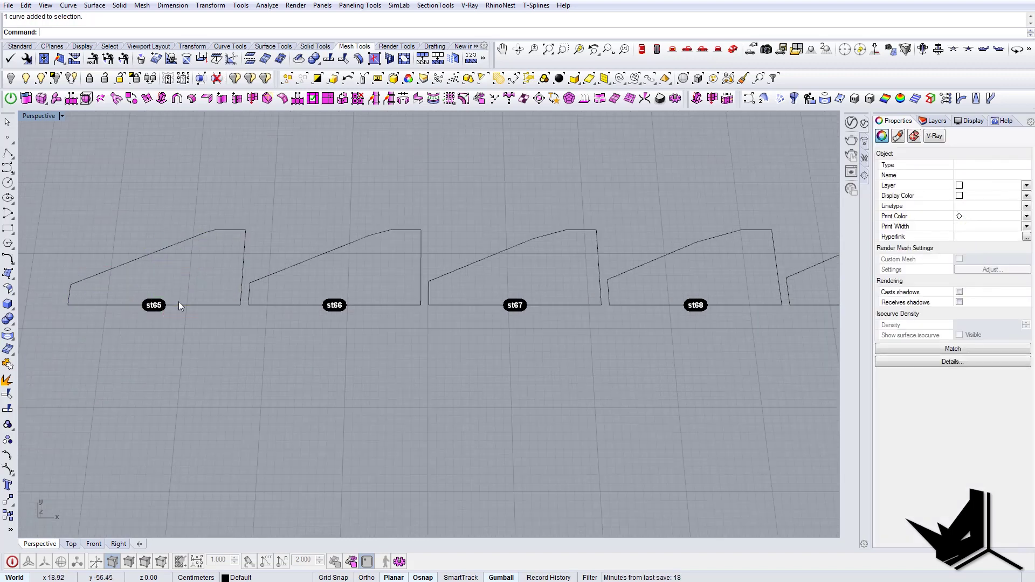
pyautogui.click(179, 302)
pyautogui.scroll(-2, 172, 305)
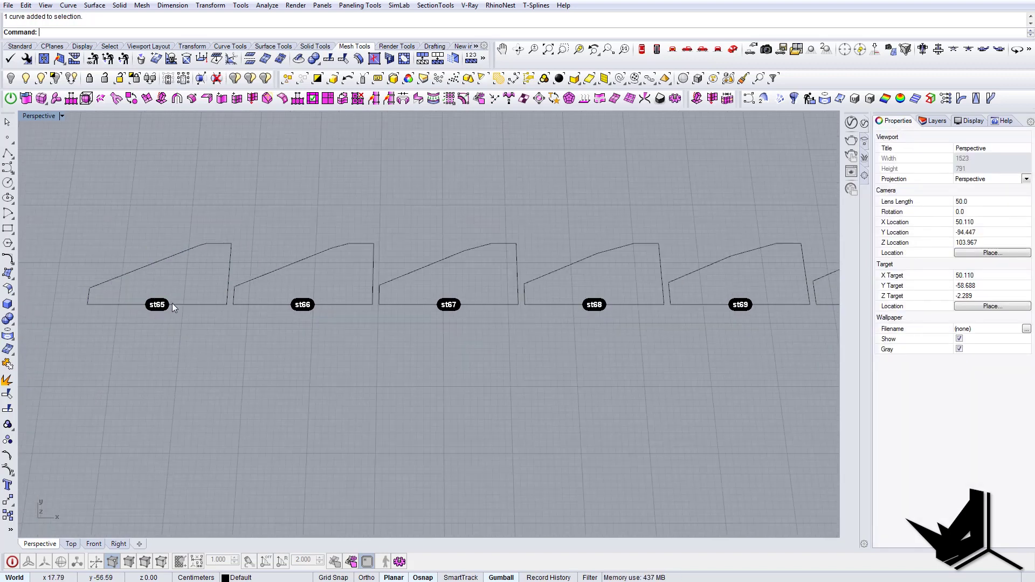
pyautogui.moveTo(174, 305); pyautogui.dragTo(178, 310, button='right')
pyautogui.scroll(6, 155, 306)
pyautogui.scroll(-12, 158, 308)
pyautogui.scroll(-3, 159, 312)
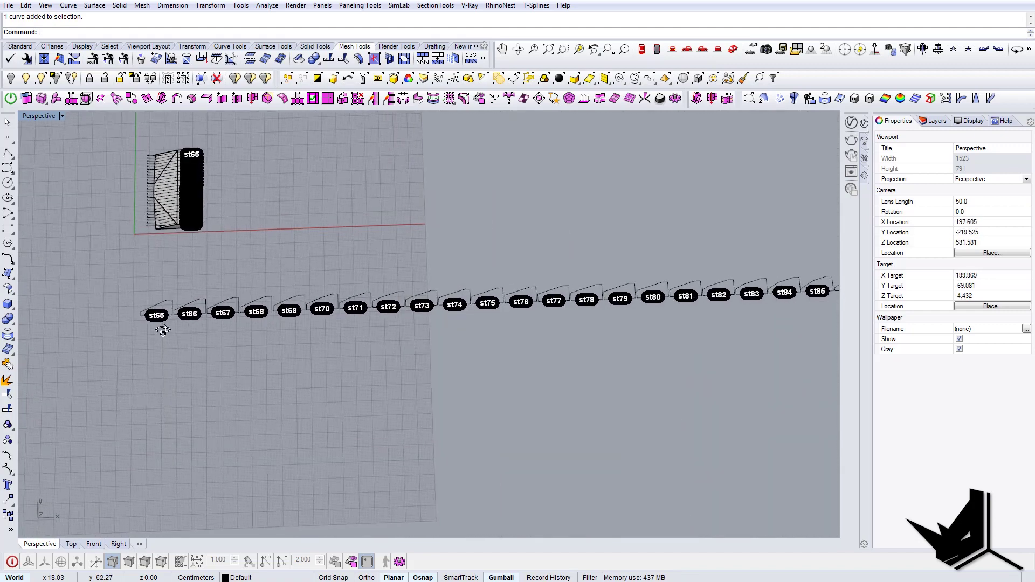
# Convert all text dots in the layout row to text with ConvertDots, deleting the input, with height 0.5, centered horizontally and aligned top
pyautogui.click(641, 54)
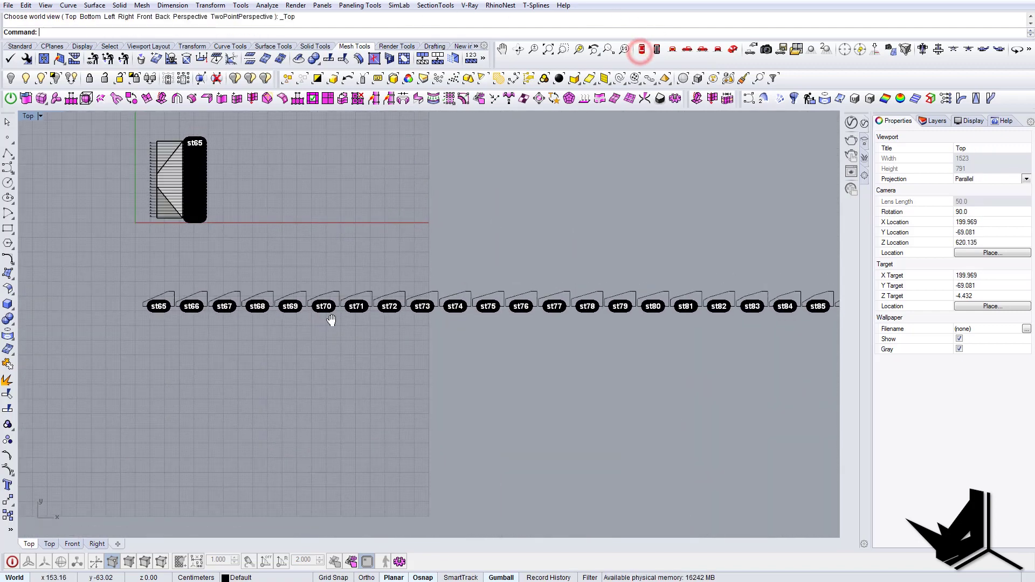
pyautogui.moveTo(56, 305); pyautogui.dragTo(819, 338)
pyautogui.scroll(2, 138, 312)
pyautogui.scroll(4, 137, 309)
pyautogui.moveTo(169, 283); pyautogui.dragTo(252, 291, button='right')
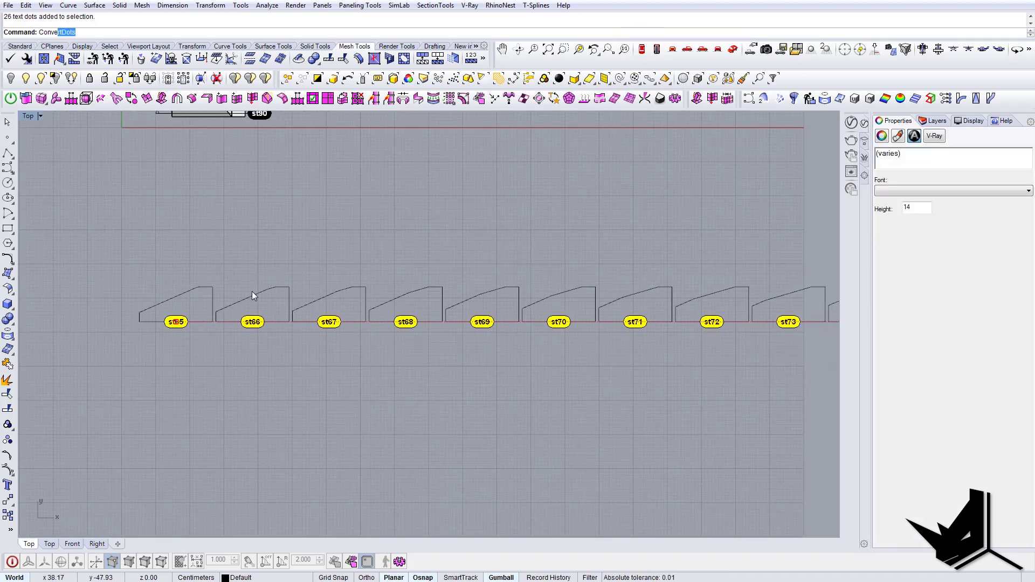
pyautogui.press('Return')
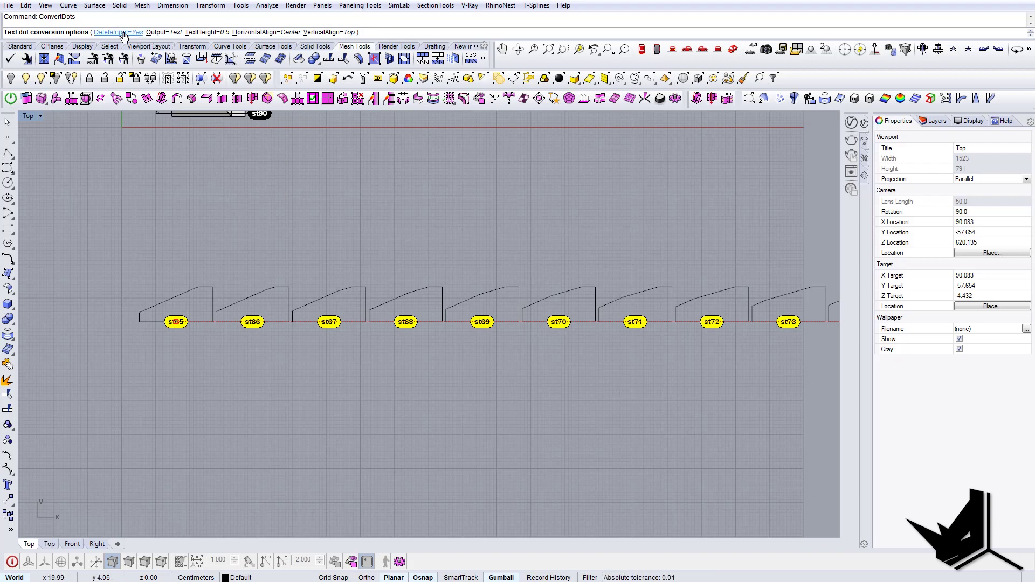
pyautogui.rightClick(280, 424)
# Move all the converted text labels up about 0.66 cm so they sit inside the section outlines
pyautogui.moveTo(282, 335); pyautogui.dragTo(305, 336, button='right')
pyautogui.scroll(6, 109, 325)
pyautogui.moveTo(364, 351); pyautogui.dragTo(331, 356, button='right')
pyautogui.write('m')
pyautogui.press('Return')
pyautogui.click(361, 284)
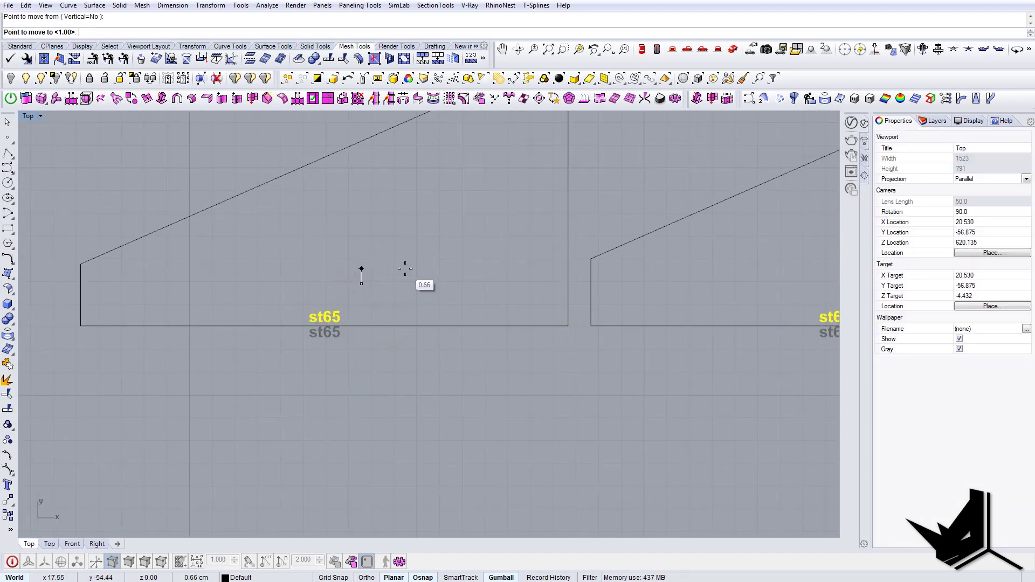
pyautogui.click(405, 268)
# Check the placement of the moved text labels along the row of sections, including the st65 label
pyautogui.scroll(-8, 203, 321)
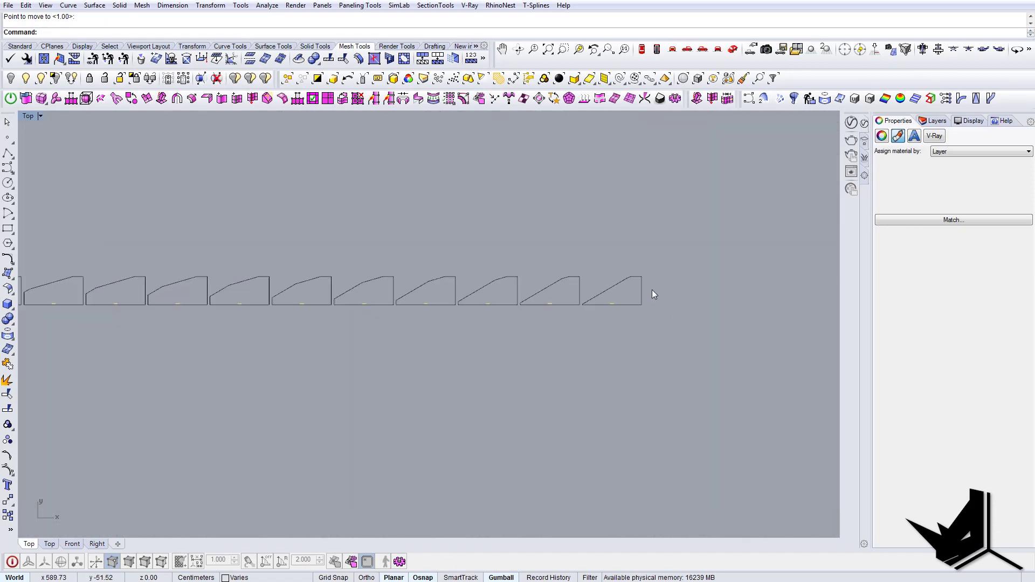
pyautogui.scroll(14, 617, 309)
pyautogui.scroll(-20, 691, 318)
pyautogui.moveTo(124, 303); pyautogui.dragTo(363, 323, button='right')
pyautogui.scroll(10, 363, 325)
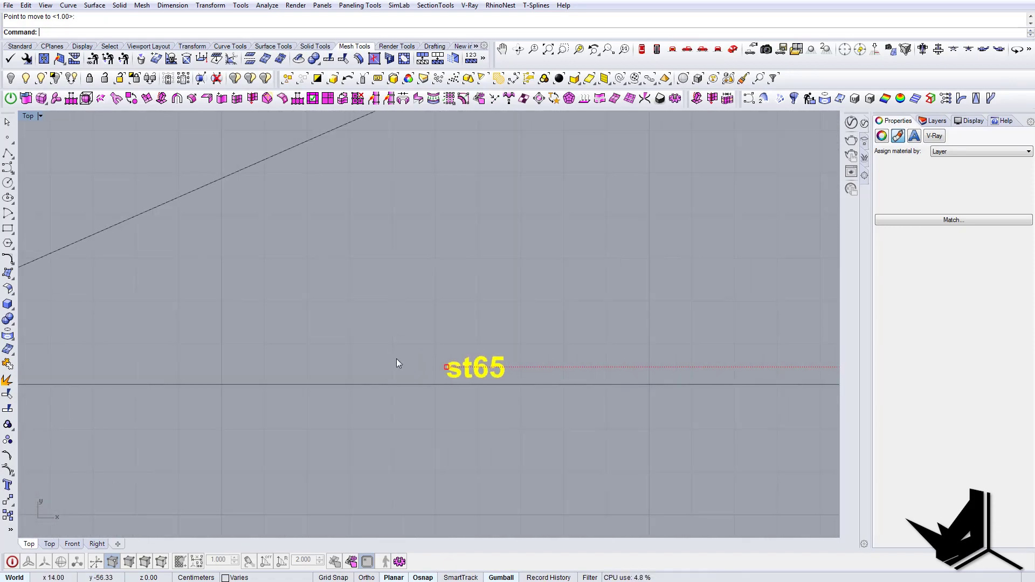
pyautogui.scroll(-2, 396, 364)
pyautogui.moveTo(438, 398); pyautogui.dragTo(388, 419, button='right')
pyautogui.press('Escape')
pyautogui.click(408, 390)
pyautogui.press('Escape')
pyautogui.scroll(-2, 408, 390)
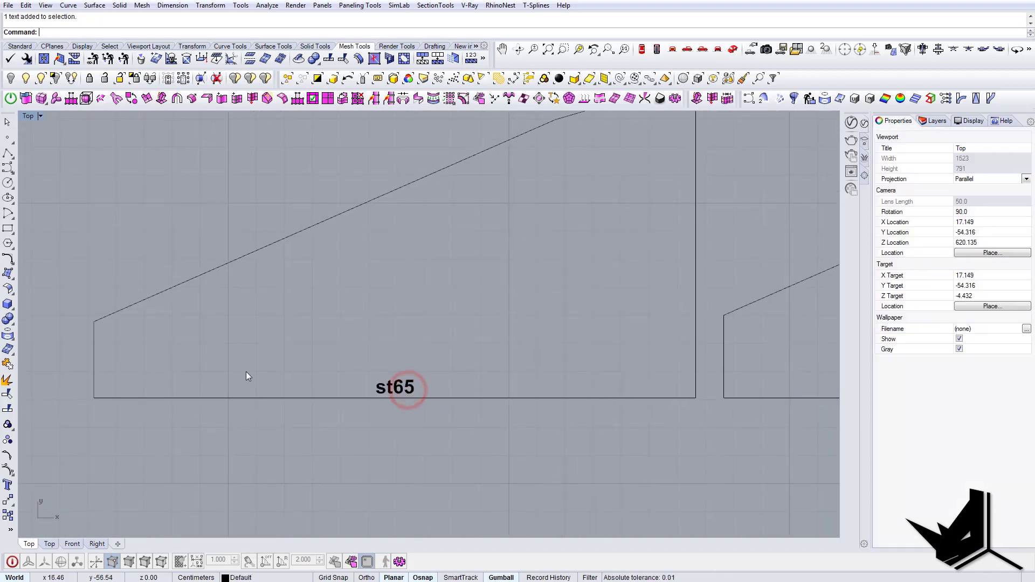
# Explode all the text labels in the section row into curves
pyautogui.scroll(-5, 195, 354)
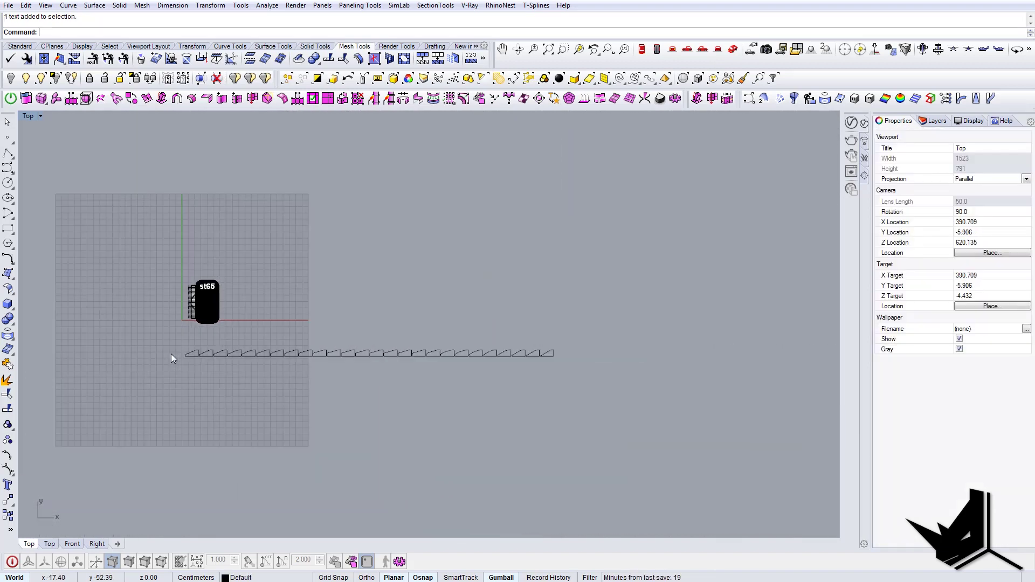
pyautogui.moveTo(170, 353); pyautogui.dragTo(674, 406)
pyautogui.scroll(4, 180, 345)
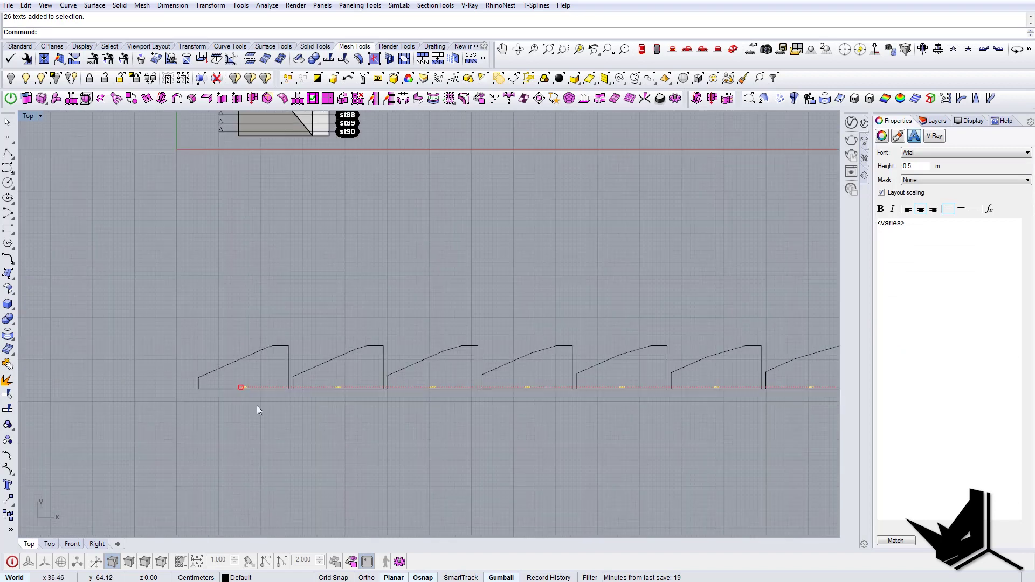
pyautogui.scroll(5, 210, 383)
pyautogui.write('xplode')
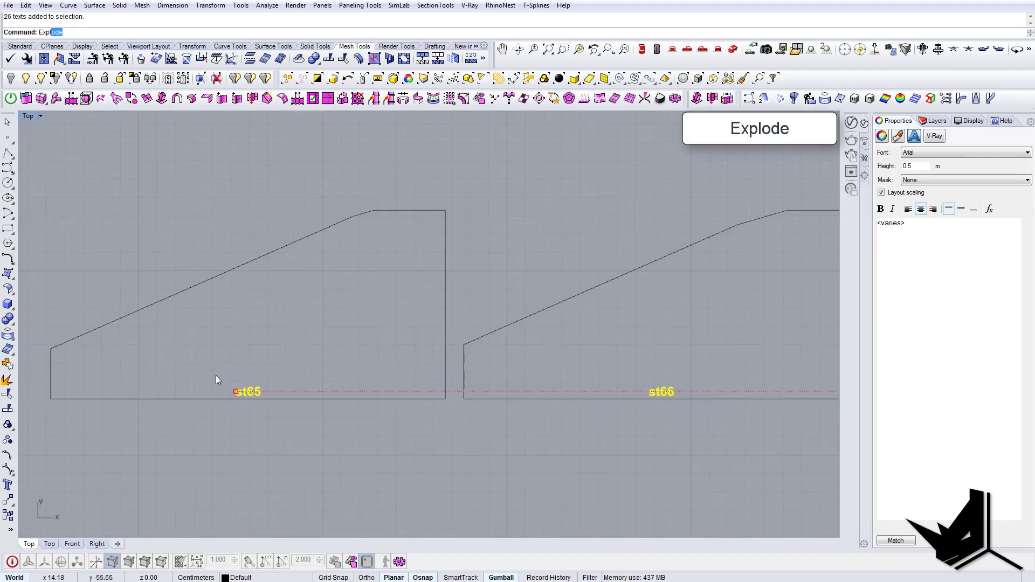
pyautogui.press('Return')
pyautogui.click(215, 376)
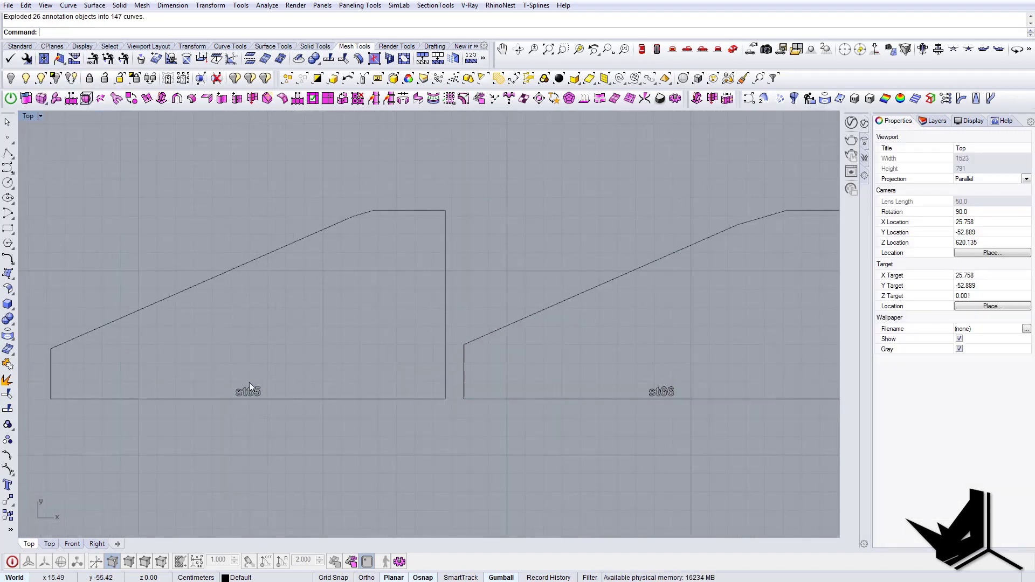
# Inspect the individual character curves of the exploded st65 label
pyautogui.scroll(3, 255, 389)
pyautogui.click(246, 369)
pyautogui.press('Escape')
pyautogui.scroll(-4, 401, 422)
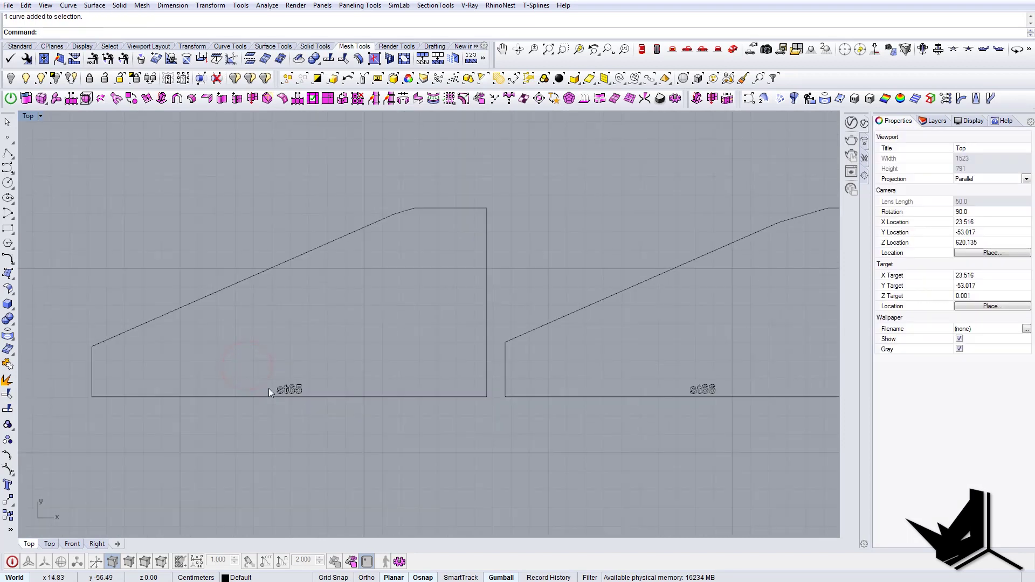
pyautogui.scroll(4, 262, 383)
pyautogui.moveTo(258, 338); pyautogui.dragTo(399, 427)
pyautogui.click(326, 388)
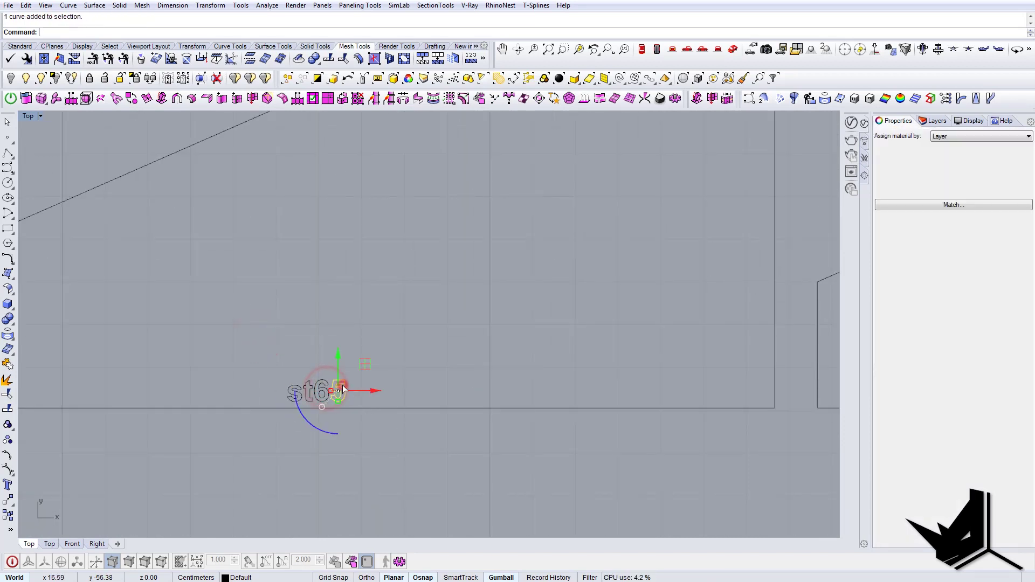
# Examine the whole exploded st65 label and how it sits inside its section outline beside the neighbouring section
pyautogui.click(343, 386)
pyautogui.scroll(-3, 345, 404)
pyautogui.scroll(3, 329, 398)
pyautogui.scroll(-3, 416, 386)
pyautogui.scroll(3, 395, 394)
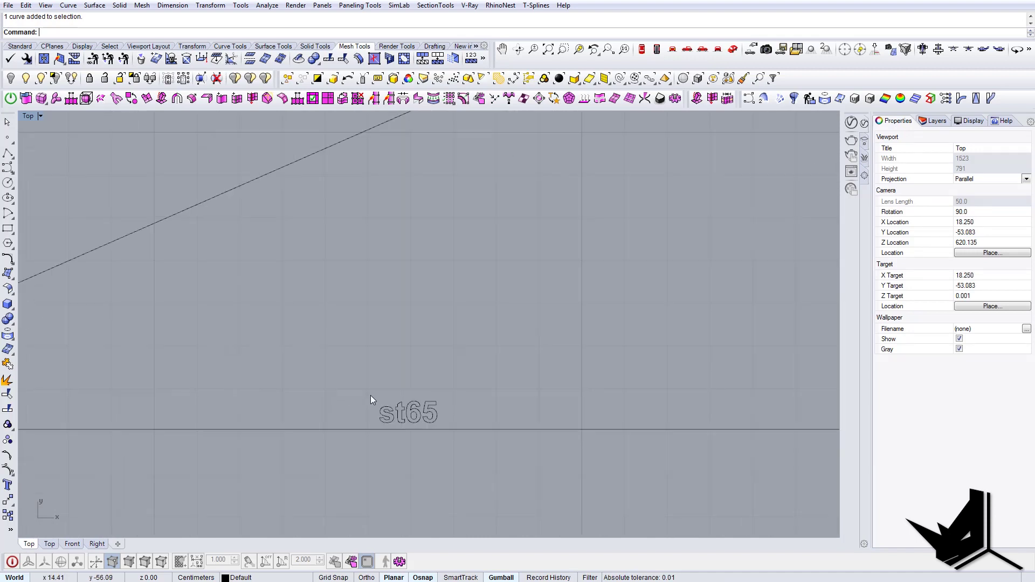
pyautogui.moveTo(510, 470); pyautogui.dragTo(504, 483)
pyautogui.click(425, 362)
pyautogui.scroll(2, 400, 428)
pyautogui.scroll(1, 400, 428)
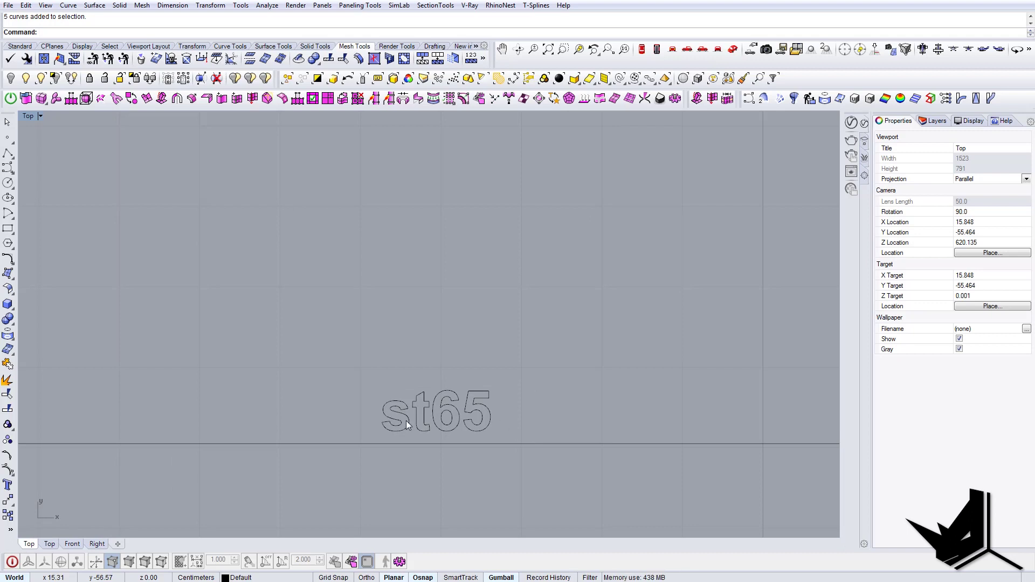
pyautogui.scroll(-2, 441, 378)
pyautogui.scroll(-4, 341, 335)
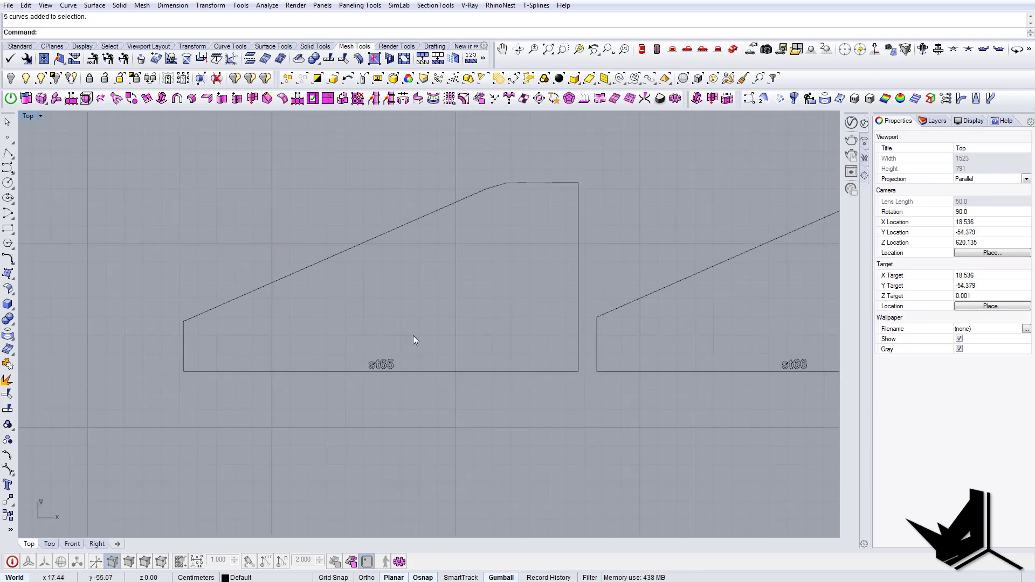
pyautogui.scroll(2, 402, 365)
pyautogui.scroll(-3, 671, 335)
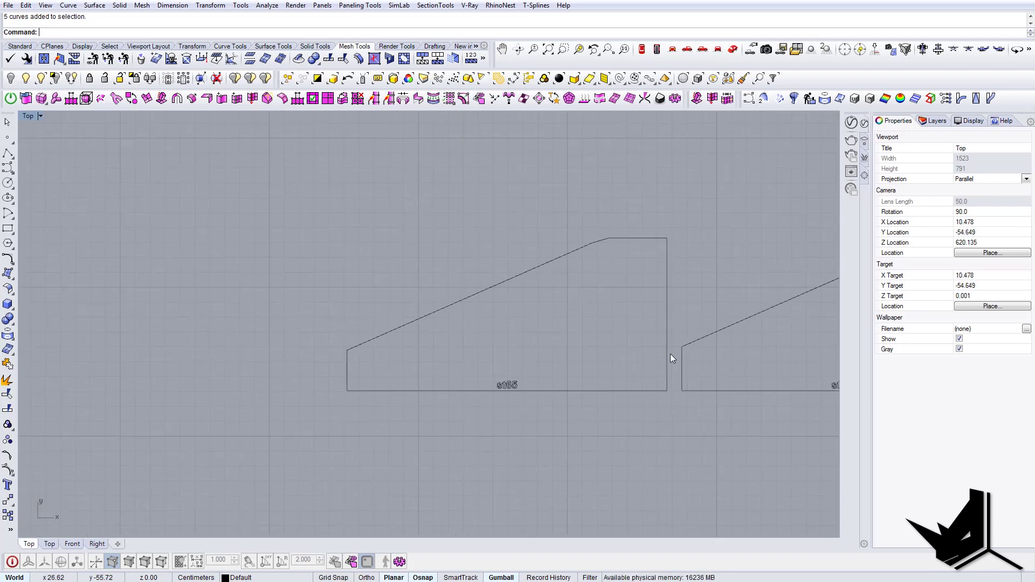
# Assign the st65 section outline to Layer 01
pyautogui.click(671, 285)
pyautogui.scroll(4, 468, 377)
pyautogui.moveTo(458, 329); pyautogui.dragTo(572, 402)
pyautogui.scroll(-3, 596, 411)
pyautogui.scroll(3, 532, 404)
pyautogui.moveTo(596, 478); pyautogui.dragTo(548, 383)
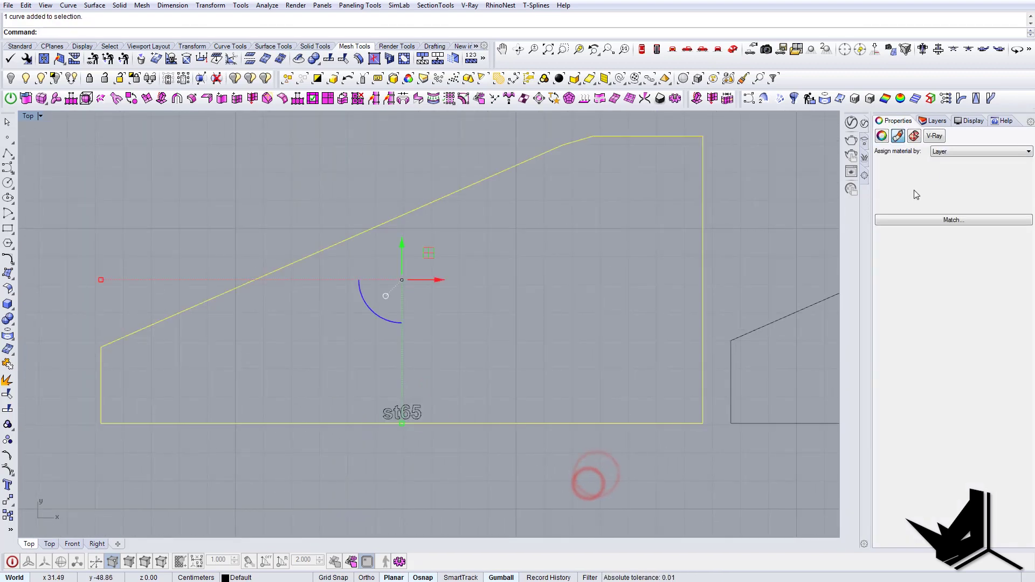
pyautogui.click(933, 121)
pyautogui.click(887, 165)
pyautogui.rightClick(892, 165)
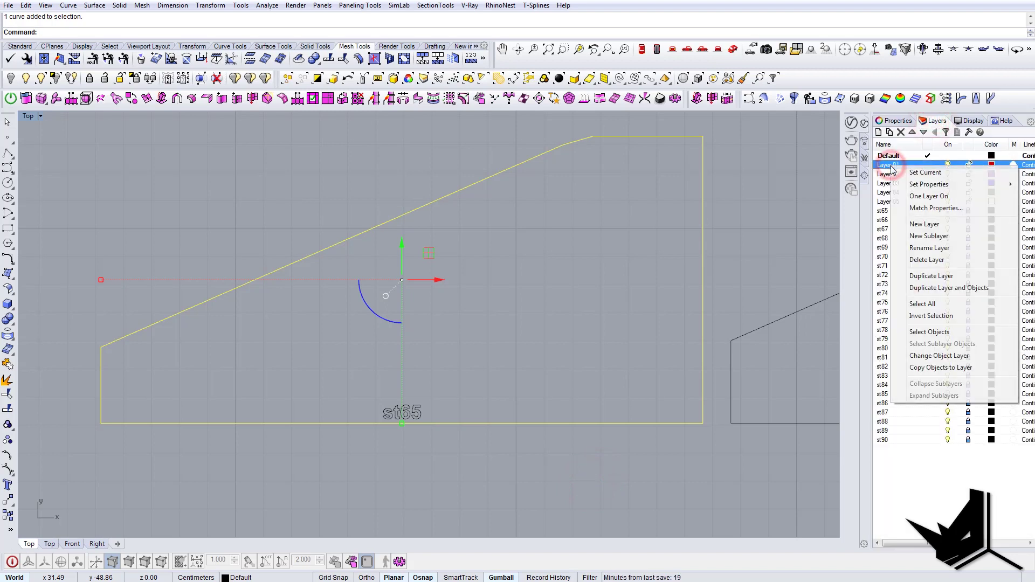
pyautogui.click(932, 356)
# Set Layer 01's colour to pure red (255, 0, 0) for the section outlines
pyautogui.click(564, 330)
pyautogui.moveTo(733, 194); pyautogui.dragTo(671, 180)
pyautogui.moveTo(732, 254); pyautogui.dragTo(668, 221)
pyautogui.click(990, 165)
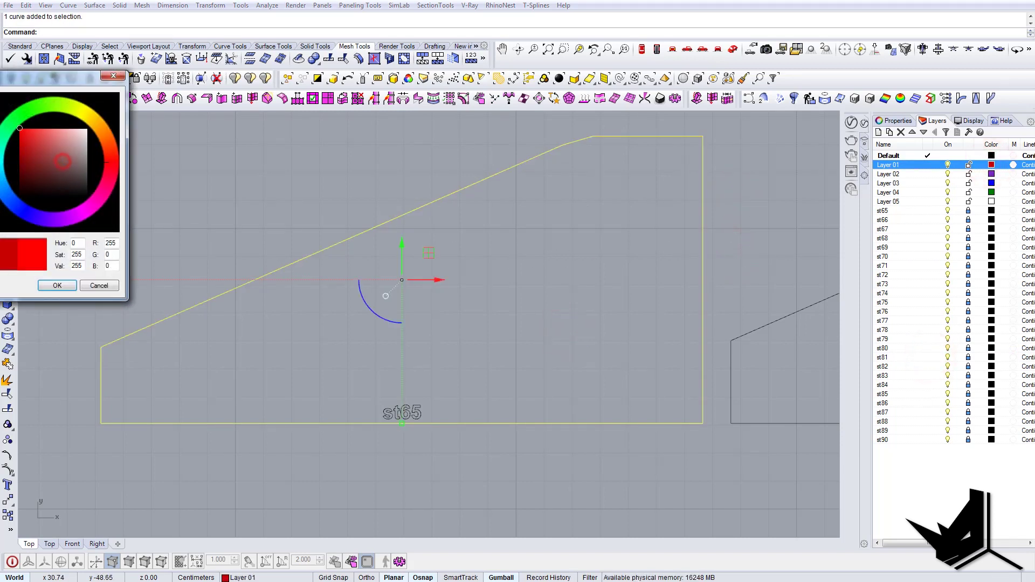
pyautogui.click(57, 286)
pyautogui.click(497, 306)
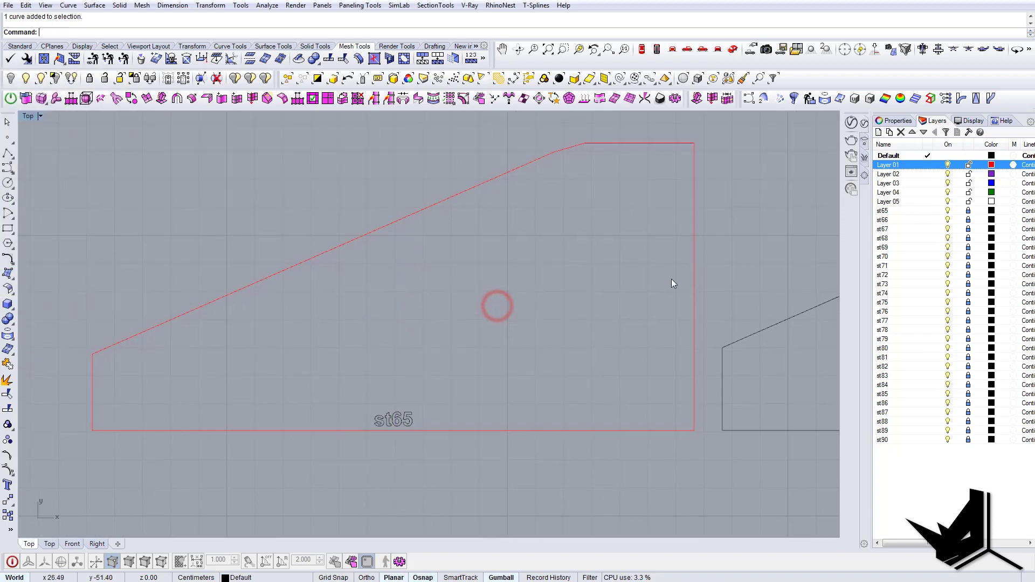
# Set the print width of Layer 01 to Hairline
pyautogui.moveTo(744, 284); pyautogui.dragTo(669, 251)
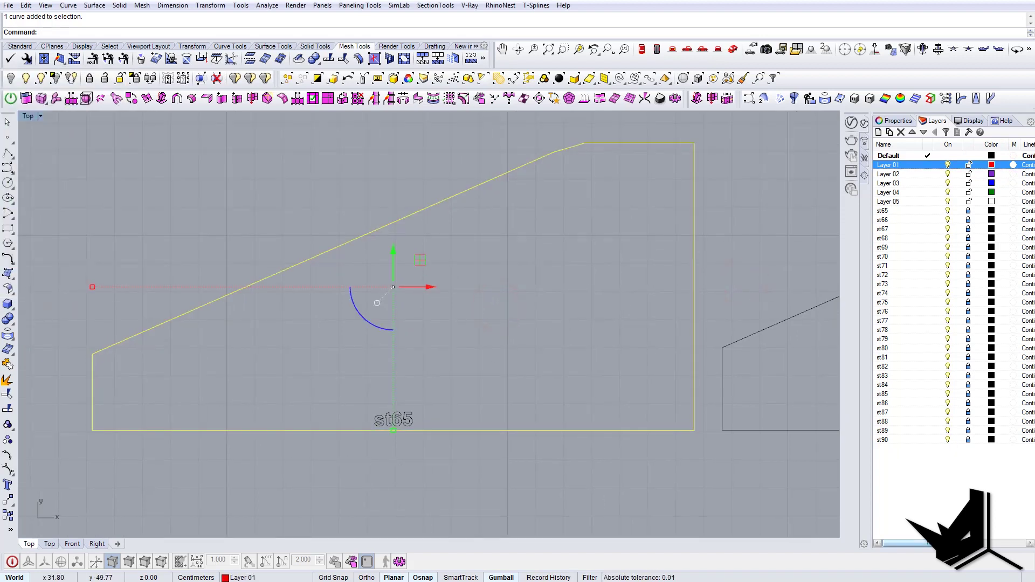
pyautogui.moveTo(944, 543); pyautogui.dragTo(1023, 533)
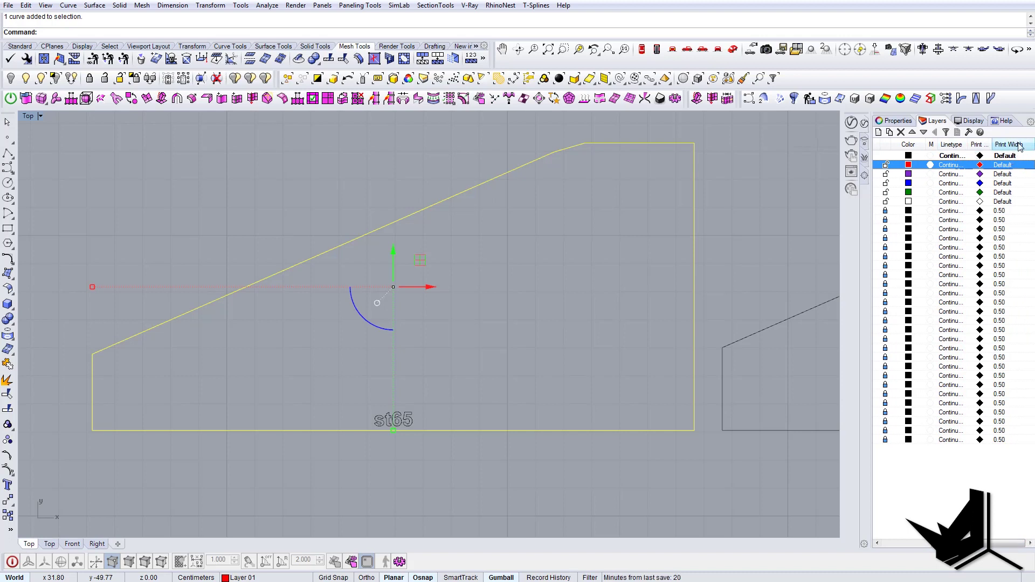
pyautogui.click(1006, 164)
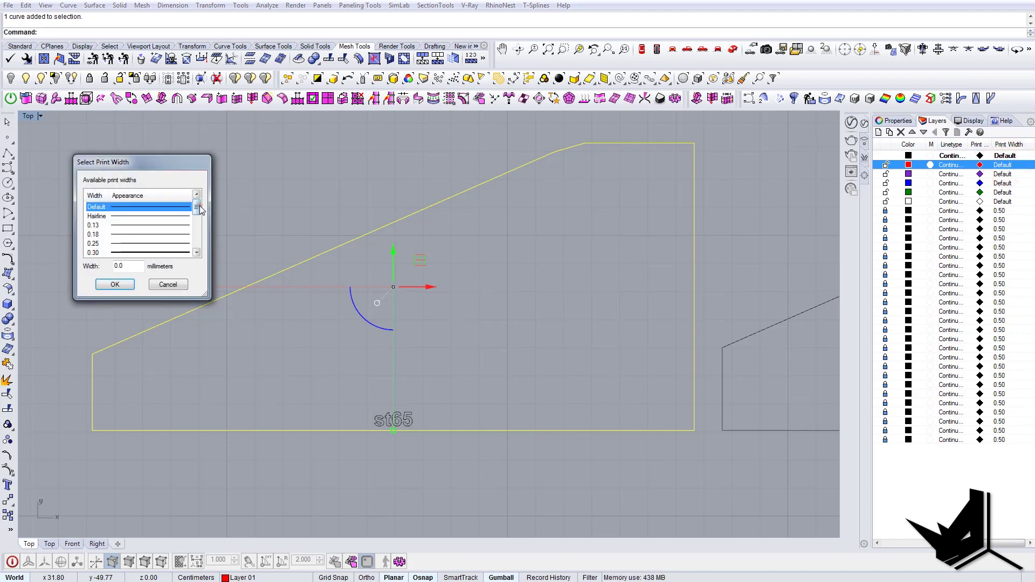
pyautogui.moveTo(199, 208)
pyautogui.mouseDown()
pyautogui.moveTo(203, 251)
pyautogui.moveTo(200, 203)
pyautogui.mouseUp()
pyautogui.click(158, 215)
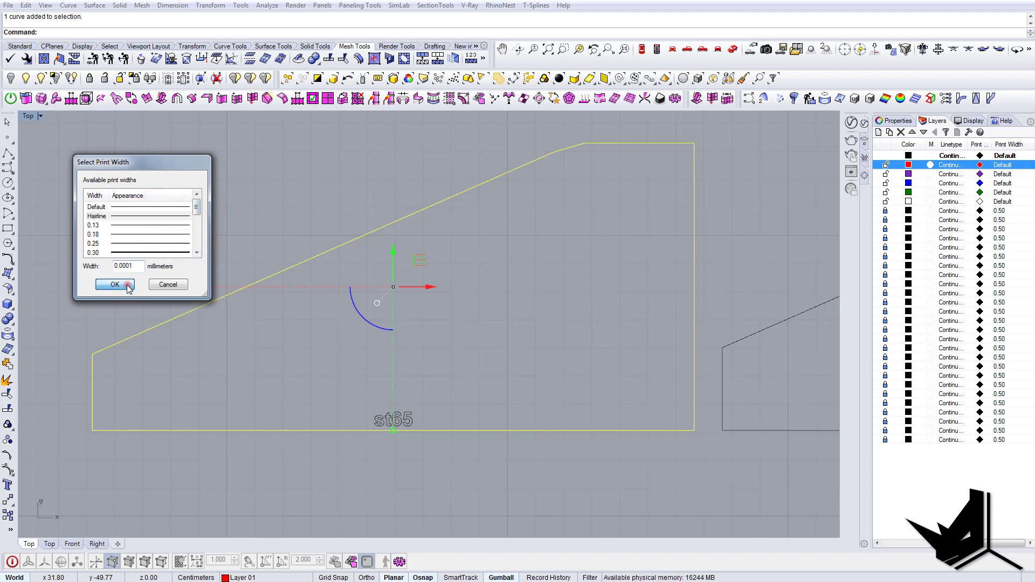
pyautogui.click(129, 282)
pyautogui.click(485, 329)
pyautogui.click(407, 259)
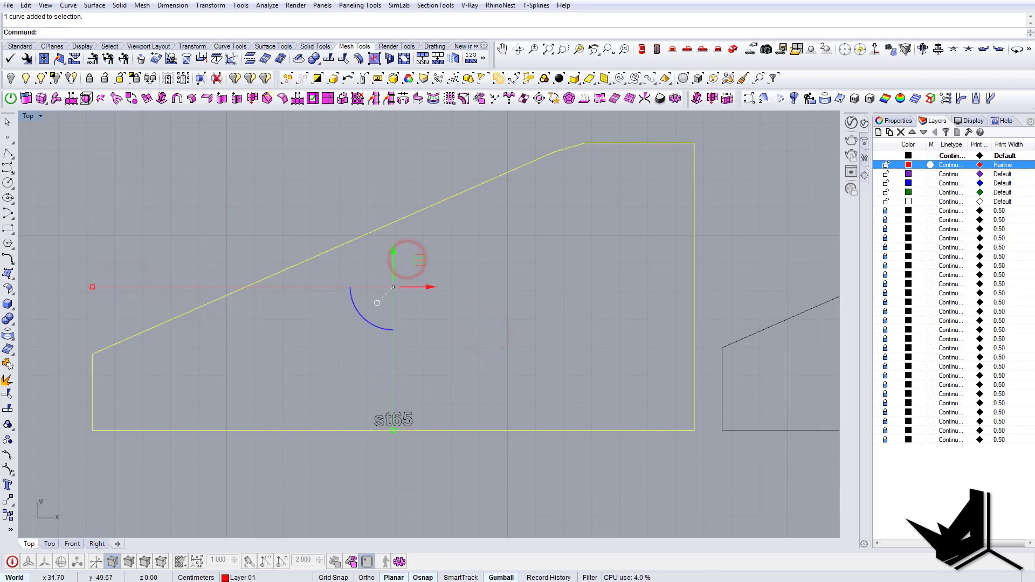
pyautogui.click(559, 254)
# Assign all the character curves of the st65 label to Layer 02
pyautogui.scroll(-3, 572, 218)
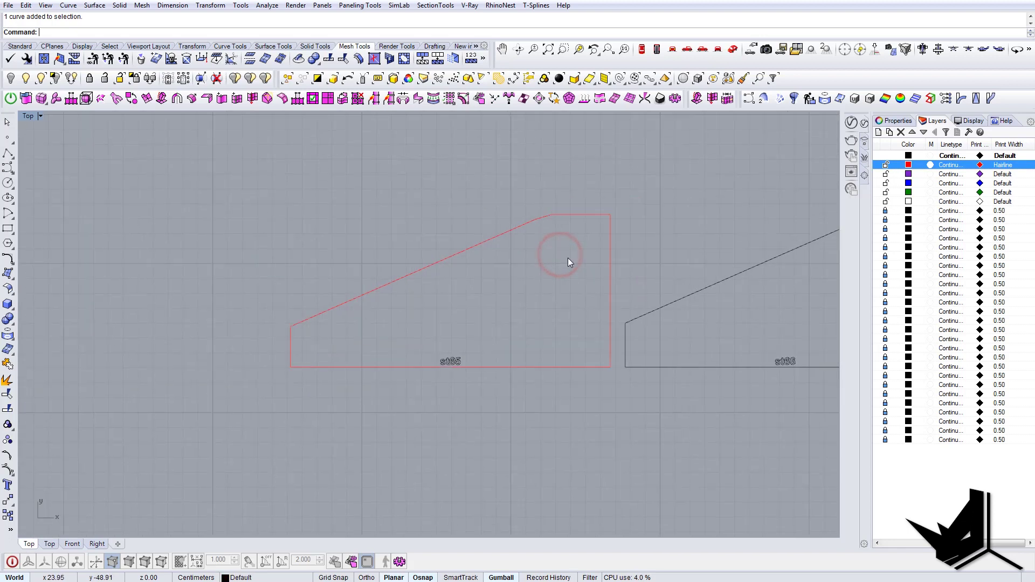
pyautogui.moveTo(572, 247); pyautogui.dragTo(561, 252)
pyautogui.moveTo(542, 297); pyautogui.dragTo(456, 304, button='right')
pyautogui.scroll(4, 454, 315)
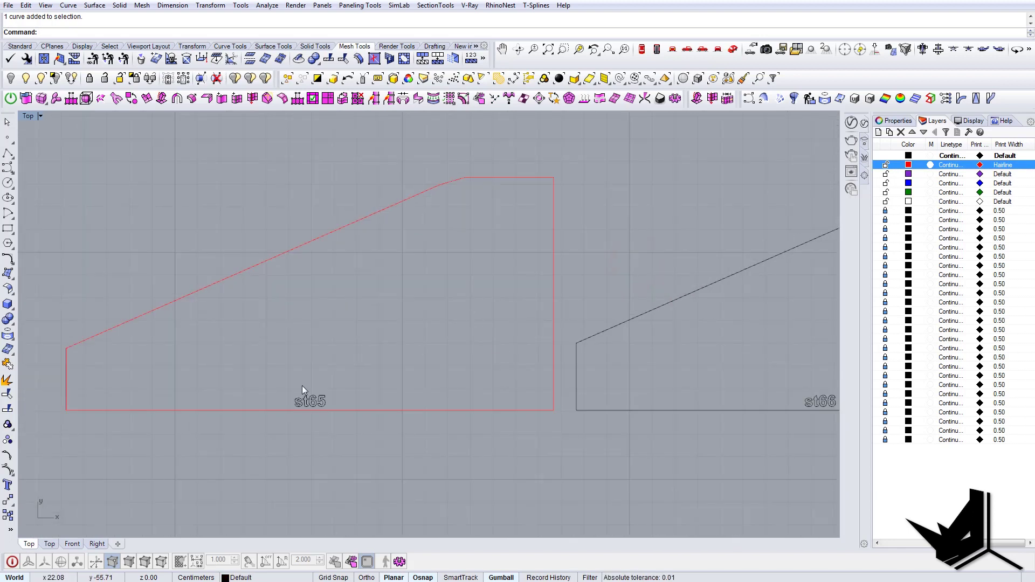
pyautogui.moveTo(337, 376); pyautogui.dragTo(397, 368, button='right')
pyautogui.click(311, 359)
pyautogui.scroll(2, 285, 381)
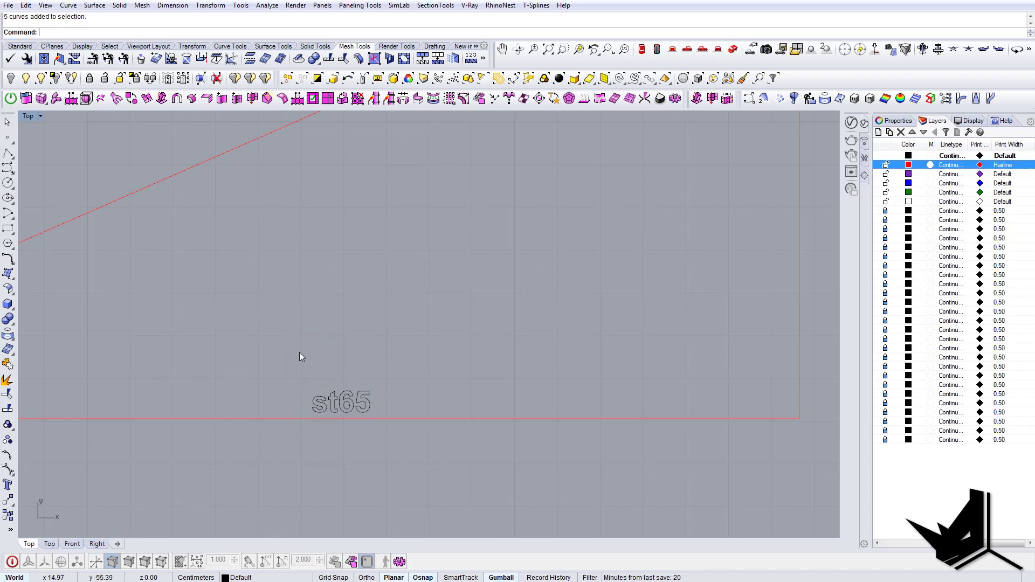
pyautogui.moveTo(300, 350); pyautogui.dragTo(454, 446)
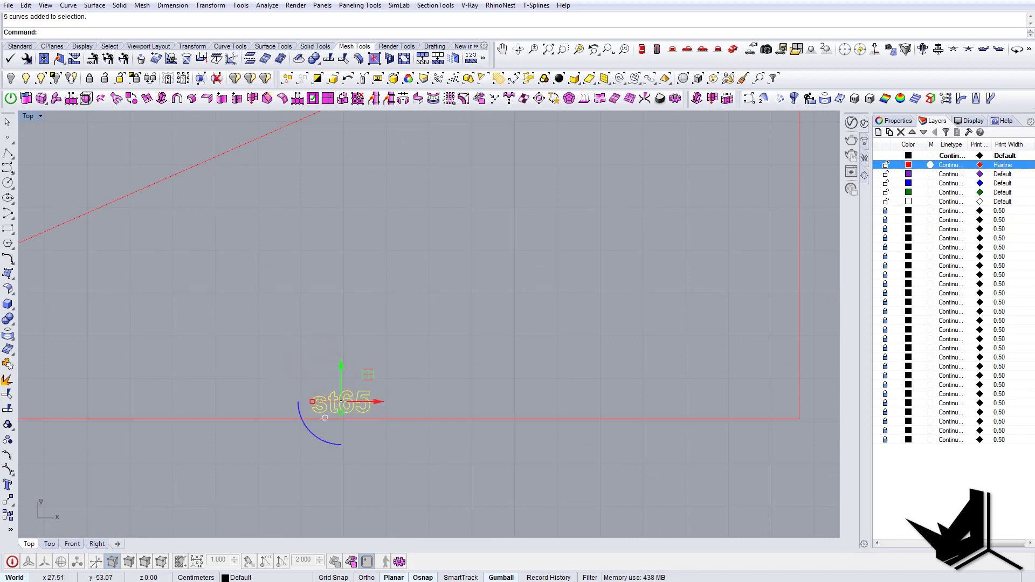
pyautogui.moveTo(961, 544); pyautogui.dragTo(900, 548)
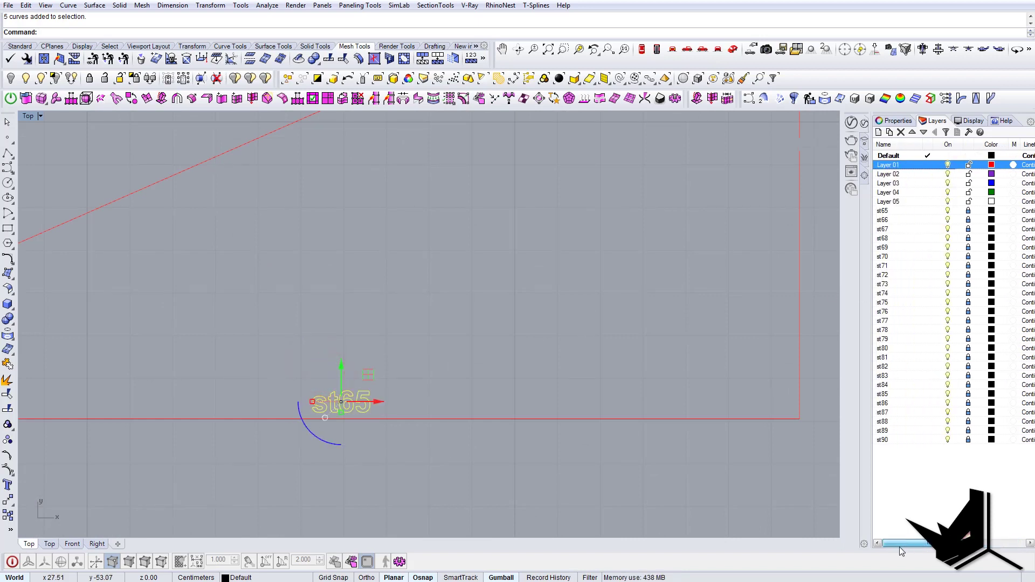
pyautogui.rightClick(888, 175)
pyautogui.click(951, 366)
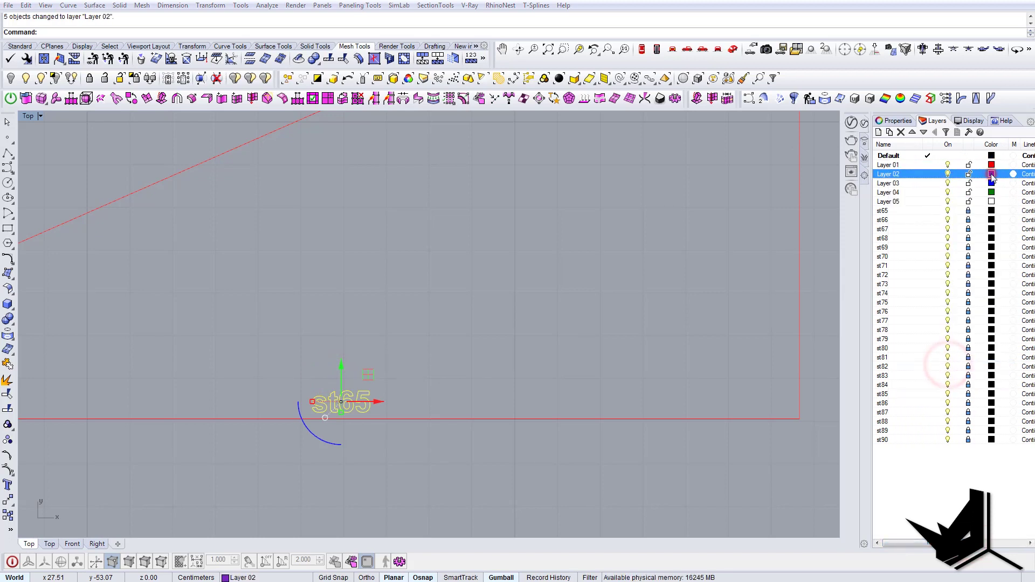
# Set Layer 02's colour to Cyan
pyautogui.click(990, 174)
pyautogui.click(1, 176)
pyautogui.moveTo(2, 176); pyautogui.dragTo(2, 162)
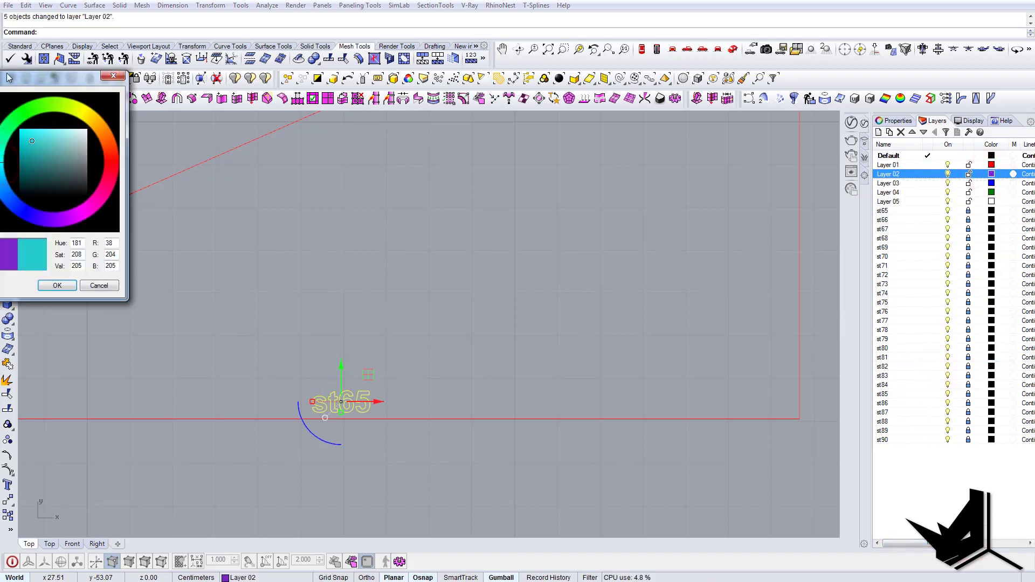
pyautogui.moveTo(6, 79); pyautogui.dragTo(170, 106)
pyautogui.moveTo(140, 180); pyautogui.dragTo(140, 145)
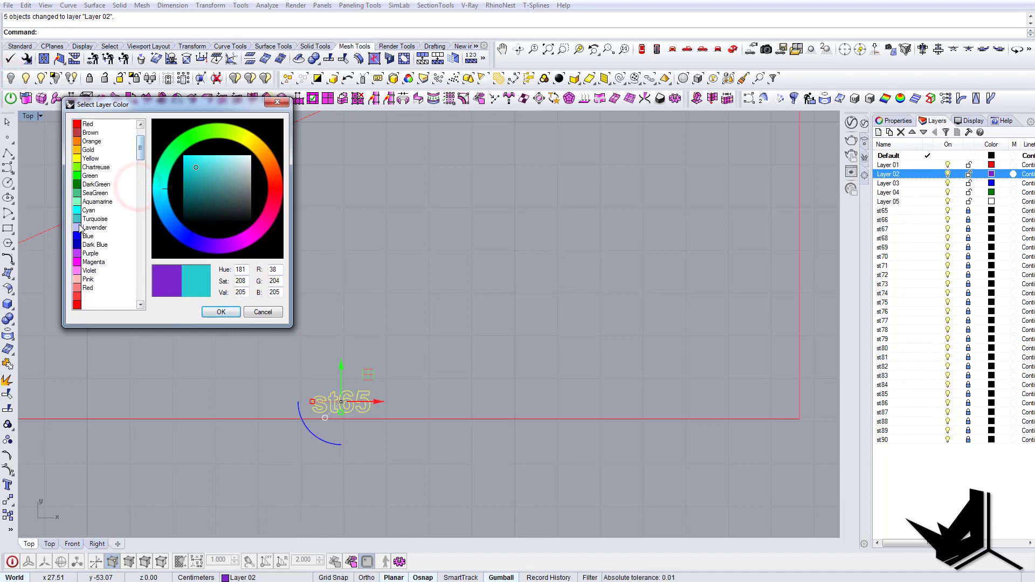
pyautogui.click(86, 210)
pyautogui.click(221, 312)
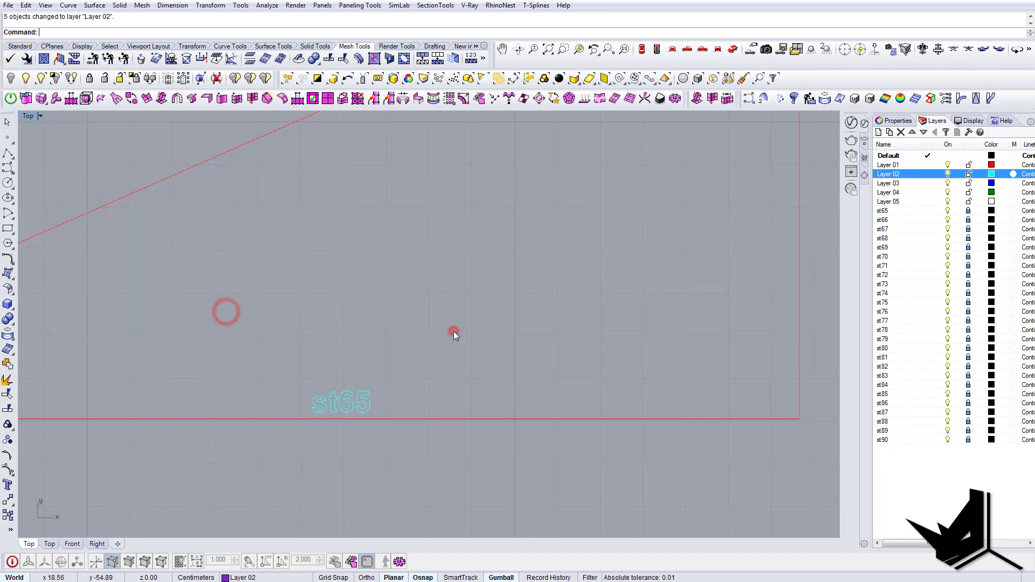
pyautogui.click(453, 331)
# Compare the recoloured st65 outline and label with the still black st66 section and the rest of the row
pyautogui.moveTo(287, 368); pyautogui.dragTo(458, 437)
pyautogui.scroll(-8, 423, 364)
pyautogui.moveTo(448, 348)
pyautogui.mouseDown(button='right')
pyautogui.moveTo(393, 338)
pyautogui.moveTo(460, 340)
pyautogui.mouseUp(button='right')
pyautogui.scroll(4, 372, 351)
pyautogui.moveTo(376, 324); pyautogui.dragTo(488, 428)
pyautogui.moveTo(388, 399); pyautogui.dragTo(378, 388, button='right')
pyautogui.scroll(-4, 379, 387)
pyautogui.moveTo(787, 375); pyautogui.dragTo(503, 359, button='right')
pyautogui.scroll(-2, 504, 359)
pyautogui.scroll(6, 511, 348)
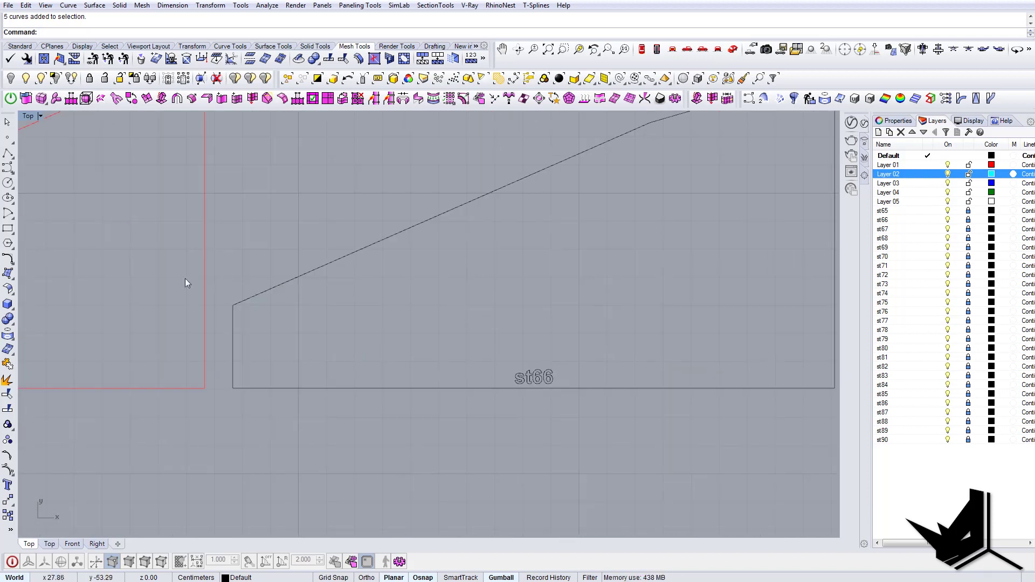
pyautogui.scroll(-6, 371, 277)
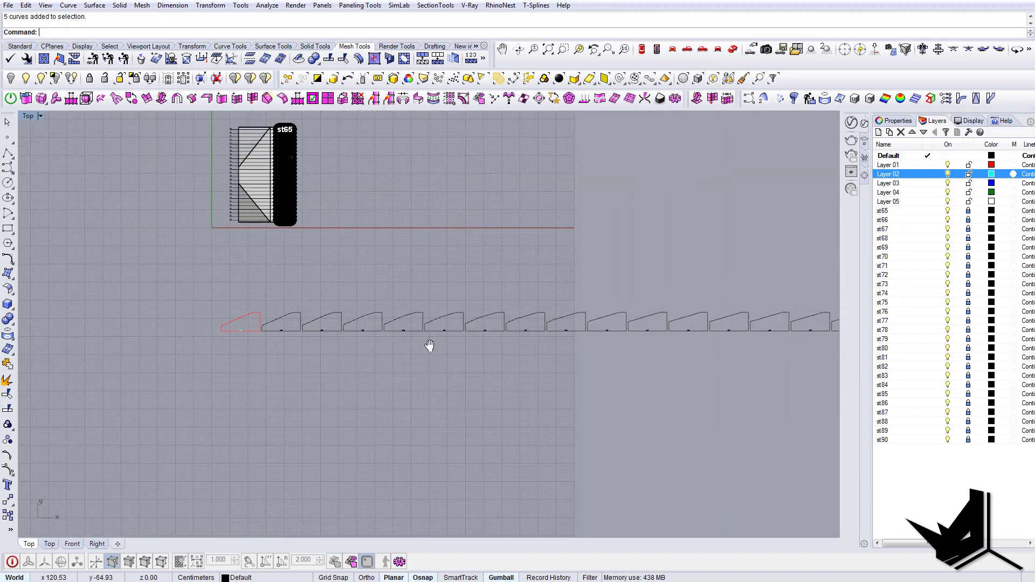
# Match the properties of all the remaining black section outlines to the red st65 outline with MatchProperties
pyautogui.scroll(-2, 531, 358)
pyautogui.scroll(1, 761, 340)
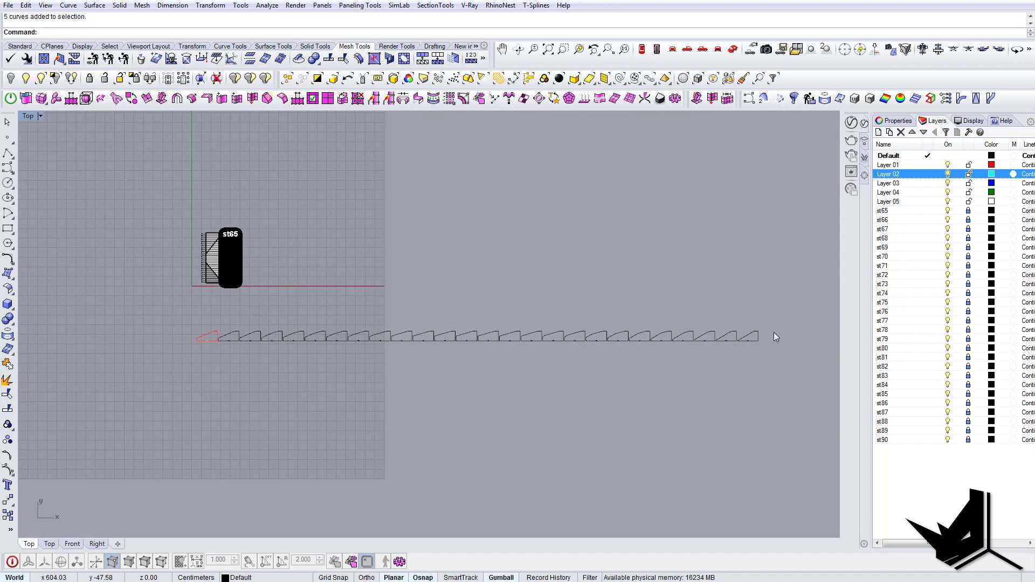
pyautogui.moveTo(774, 332); pyautogui.dragTo(194, 339)
pyautogui.scroll(3, 194, 339)
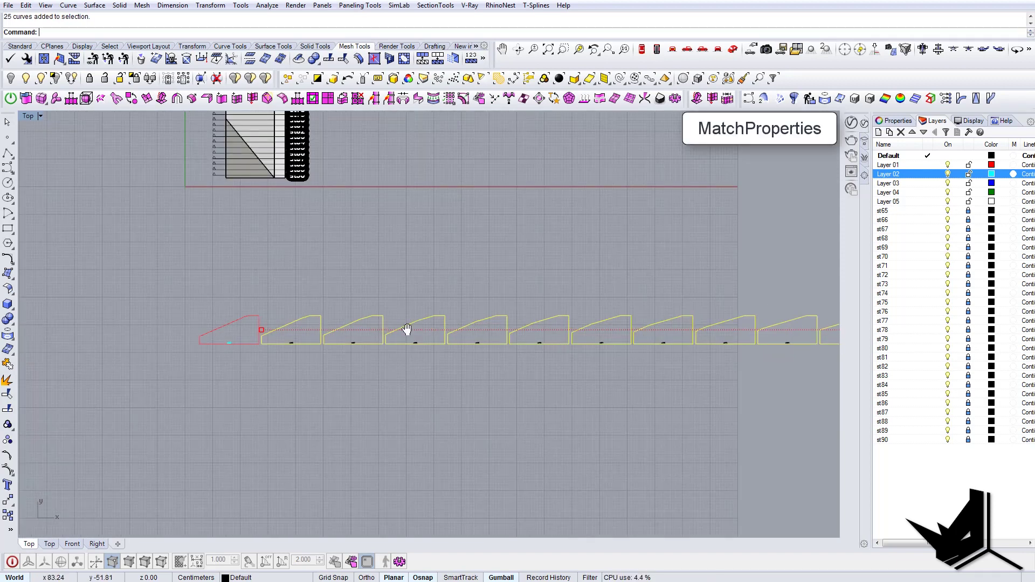
pyautogui.moveTo(413, 329); pyautogui.dragTo(406, 329, button='right')
pyautogui.press('Return')
pyautogui.click(237, 315)
pyautogui.press('Return')
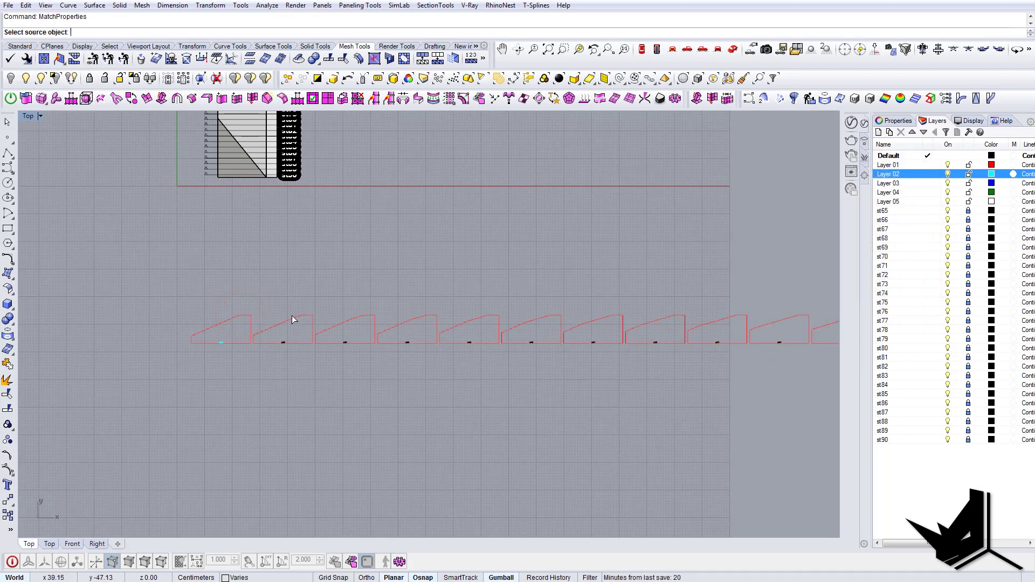
# Match the properties of all the black label curves in the row to the cyan st65 label with MatchProperties
pyautogui.scroll(2, 253, 340)
pyautogui.scroll(-4, 253, 341)
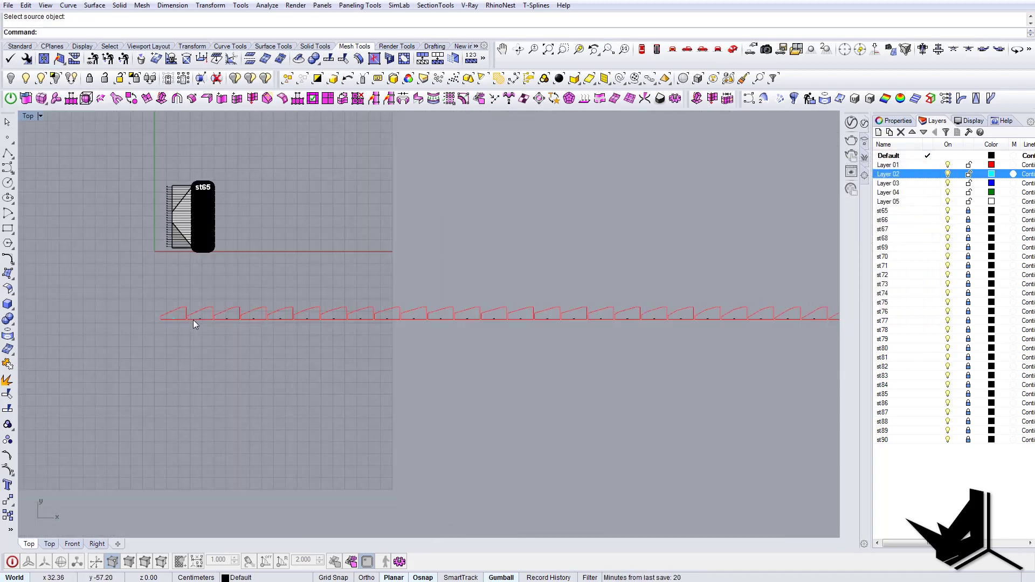
pyautogui.scroll(-1, 195, 311)
pyautogui.scroll(5, 210, 315)
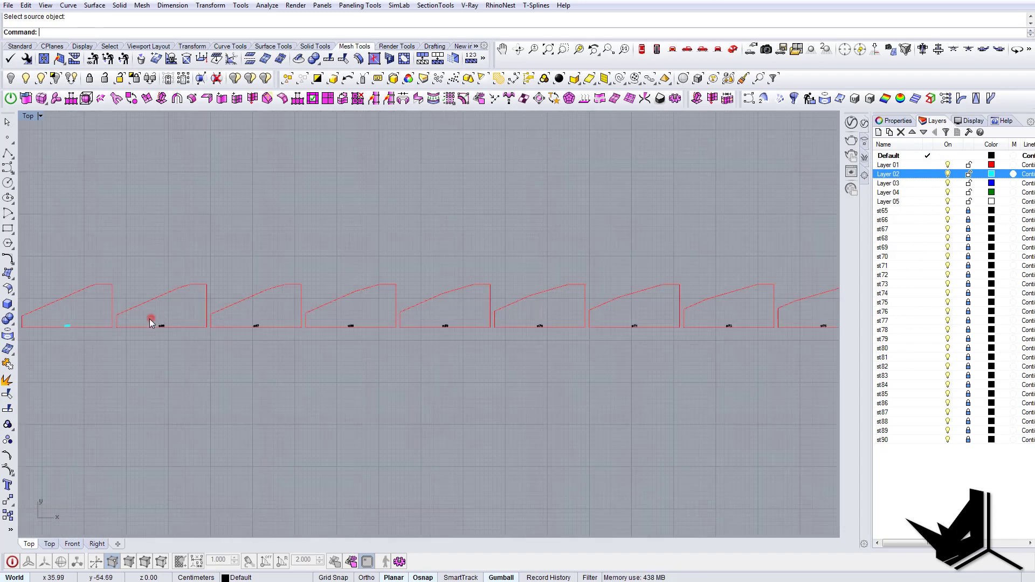
pyautogui.scroll(-4, 173, 338)
pyautogui.moveTo(173, 339); pyautogui.dragTo(667, 376)
pyautogui.scroll(3, 182, 351)
pyautogui.scroll(4, 182, 347)
pyautogui.moveTo(182, 347); pyautogui.dragTo(338, 346, button='right')
pyautogui.write('MatchProperties')
pyautogui.press('Return')
pyautogui.scroll(6, 243, 305)
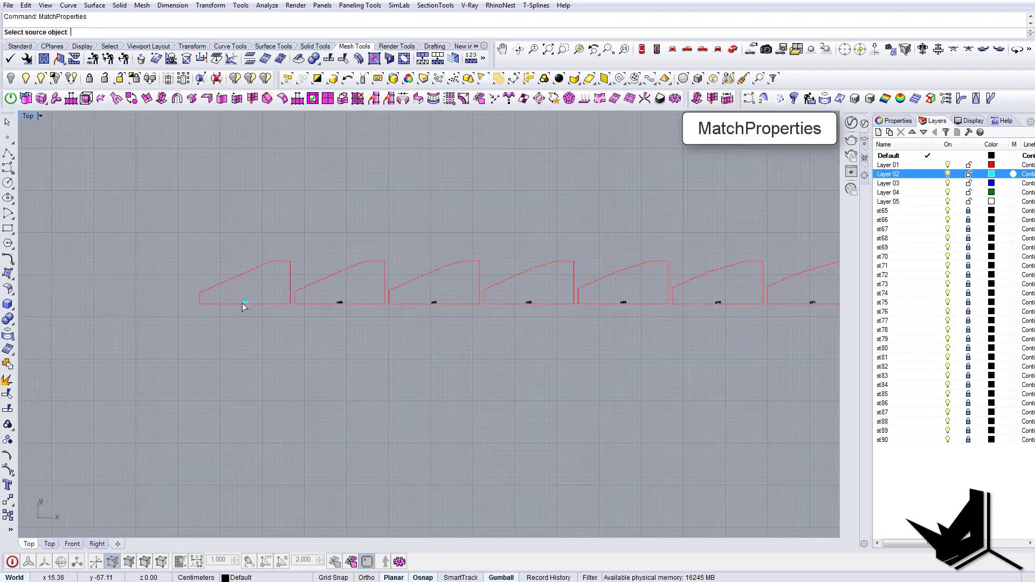
pyautogui.scroll(4, 243, 305)
pyautogui.click(250, 297)
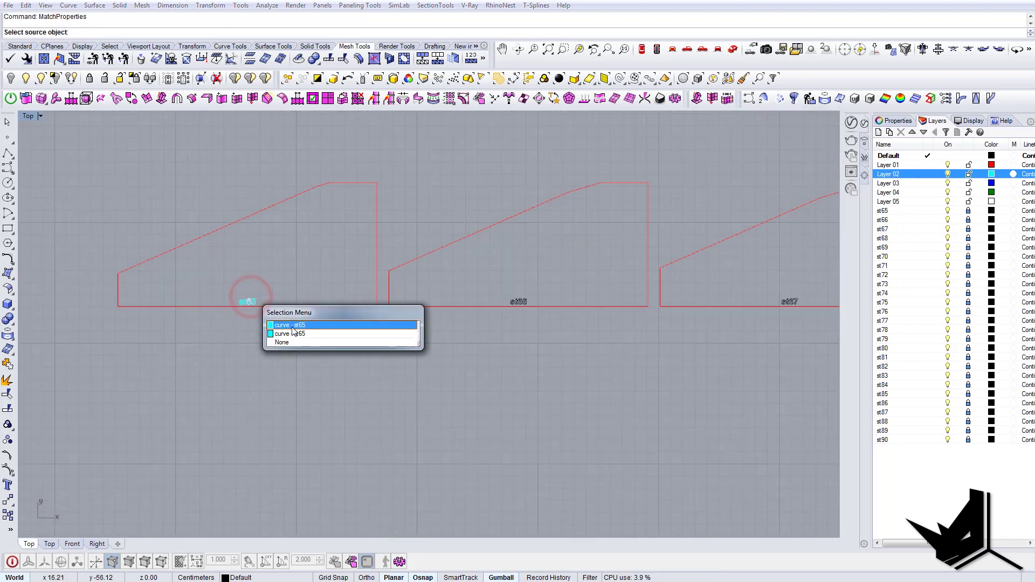
pyautogui.click(291, 328)
pyautogui.scroll(-6, 296, 335)
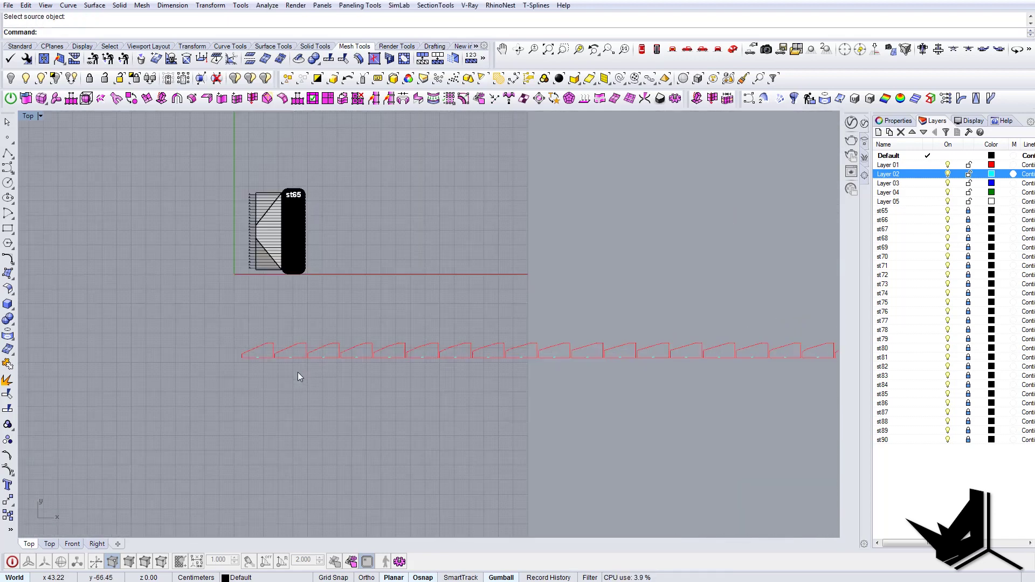
# Group the st65 section outline with its label curves
pyautogui.scroll(-2, 298, 372)
pyautogui.scroll(3, 254, 323)
pyautogui.scroll(1, 409, 377)
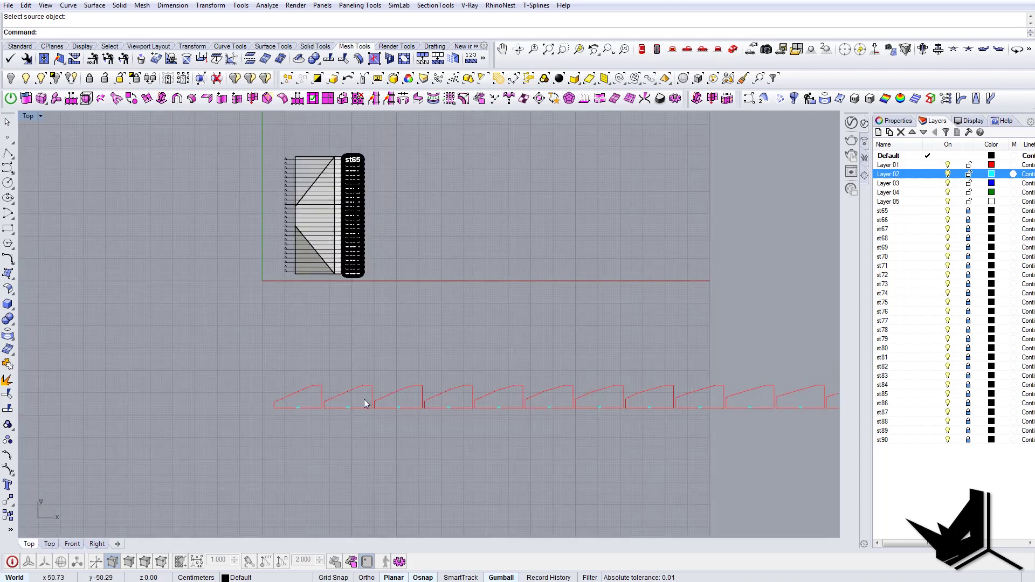
pyautogui.scroll(5, 367, 385)
pyautogui.moveTo(168, 274); pyautogui.dragTo(351, 446)
pyautogui.moveTo(385, 388); pyautogui.dragTo(340, 386, button='right')
pyautogui.write('gr')
pyautogui.press('Return')
# Group the following sections along the row one by one, each outline together with its own label curves
pyautogui.moveTo(285, 273); pyautogui.dragTo(265, 273, button='right')
pyautogui.moveTo(260, 257); pyautogui.dragTo(406, 438)
pyautogui.press('Return')
pyautogui.moveTo(301, 264); pyautogui.dragTo(448, 428)
pyautogui.press('Return')
pyautogui.moveTo(418, 254); pyautogui.dragTo(301, 265, button='right')
pyautogui.moveTo(301, 261); pyautogui.dragTo(449, 431)
pyautogui.press('Return')
pyautogui.moveTo(426, 257); pyautogui.dragTo(561, 450)
pyautogui.press('Return')
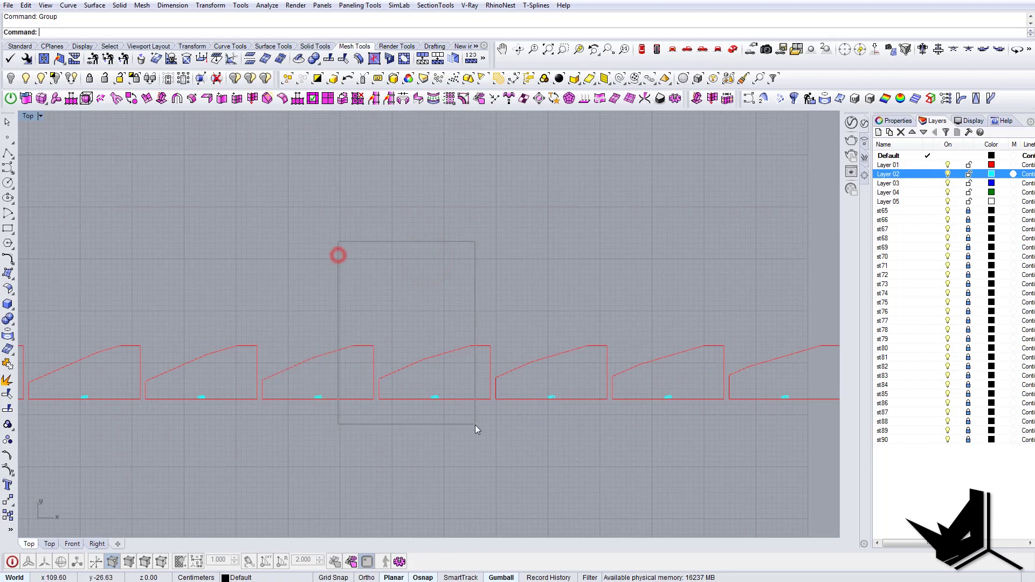
# Group the rest of the sections through to the end of the row, each outline with its own label curves
pyautogui.moveTo(476, 428); pyautogui.dragTo(540, 455)
pyautogui.press('Return')
pyautogui.moveTo(319, 266); pyautogui.dragTo(463, 451)
pyautogui.press('Return')
pyautogui.moveTo(391, 419); pyautogui.dragTo(453, 481)
pyautogui.press('Return')
pyautogui.moveTo(341, 343); pyautogui.dragTo(358, 342)
pyautogui.press('Return')
pyautogui.moveTo(298, 296); pyautogui.dragTo(446, 454)
pyautogui.press('Return')
pyautogui.moveTo(418, 446); pyautogui.dragTo(348, 453, button='right')
pyautogui.click(318, 302)
pyautogui.press('Return')
pyautogui.moveTo(289, 289); pyautogui.dragTo(445, 477)
pyautogui.press('Return')
pyautogui.click(418, 286)
pyautogui.moveTo(418, 286); pyautogui.dragTo(560, 478)
pyautogui.press('Return')
pyautogui.moveTo(434, 439); pyautogui.dragTo(234, 411, button='right')
pyautogui.moveTo(341, 278); pyautogui.dragTo(487, 457)
pyautogui.press('Return')
pyautogui.moveTo(599, 446); pyautogui.dragTo(600, 447)
pyautogui.moveTo(441, 256); pyautogui.dragTo(608, 440)
pyautogui.press('Return')
pyautogui.moveTo(607, 440); pyautogui.dragTo(396, 356, button='right')
pyautogui.moveTo(363, 262); pyautogui.dragTo(512, 453)
pyautogui.moveTo(467, 271); pyautogui.dragTo(655, 416)
pyautogui.press('Delete')
pyautogui.moveTo(325, 249); pyautogui.dragTo(483, 422)
pyautogui.moveTo(426, 261); pyautogui.dragTo(608, 447)
pyautogui.press('Return')
pyautogui.moveTo(608, 448); pyautogui.dragTo(437, 452, button='right')
pyautogui.click(383, 252)
pyautogui.moveTo(377, 246); pyautogui.dragTo(553, 438)
pyautogui.press('Return')
pyautogui.moveTo(518, 445); pyautogui.dragTo(435, 452, button='right')
pyautogui.moveTo(400, 275); pyautogui.dragTo(601, 439)
pyautogui.press('Return')
pyautogui.moveTo(603, 438); pyautogui.dragTo(399, 438, button='right')
pyautogui.moveTo(346, 244); pyautogui.dragTo(494, 451)
pyautogui.moveTo(438, 267); pyautogui.dragTo(600, 441)
pyautogui.moveTo(337, 262); pyautogui.dragTo(541, 452)
pyautogui.press('Return')
pyautogui.moveTo(510, 340); pyautogui.dragTo(351, 356, button='right')
pyautogui.moveTo(312, 282); pyautogui.dragTo(490, 457)
pyautogui.press('Return')
pyautogui.moveTo(442, 283); pyautogui.dragTo(585, 481)
pyautogui.press('Return')
pyautogui.moveTo(573, 384); pyautogui.dragTo(414, 402, button='right')
pyautogui.moveTo(383, 294); pyautogui.dragTo(546, 474)
pyautogui.moveTo(499, 288); pyautogui.dragTo(686, 490)
pyautogui.scroll(-5, 701, 415)
pyautogui.scroll(3, 474, 361)
pyautogui.scroll(-4, 473, 357)
pyautogui.scroll(5, 485, 341)
pyautogui.scroll(2, 374, 340)
pyautogui.moveTo(392, 390); pyautogui.dragTo(409, 308, button='right')
pyautogui.press('Return')
pyautogui.click(272, 323)
pyautogui.scroll(-6, 413, 405)
pyautogui.moveTo(474, 467); pyautogui.dragTo(492, 363, button='right')
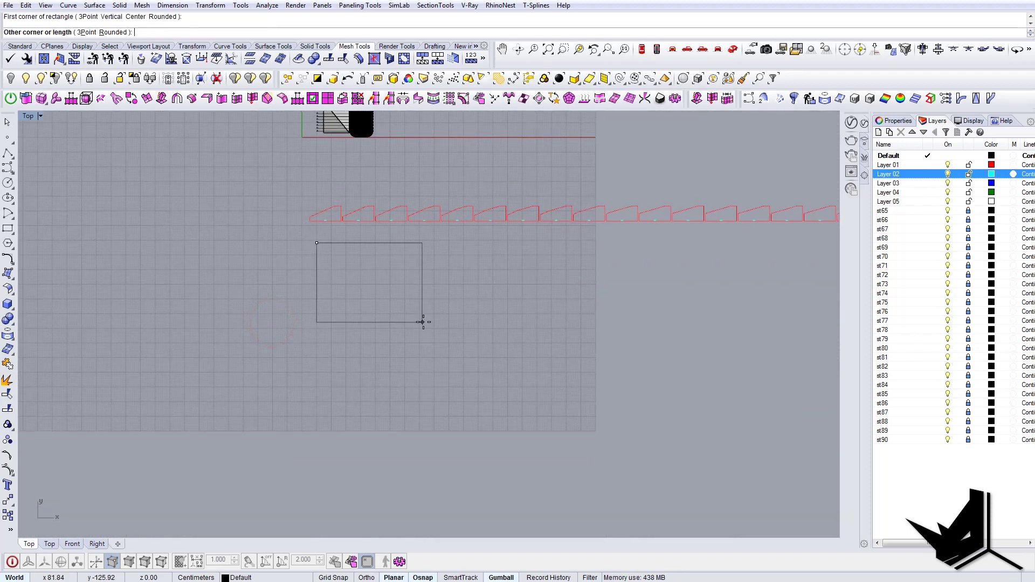
pyautogui.scroll(3, 371, 311)
pyautogui.press('Escape')
pyautogui.scroll(1, 348, 302)
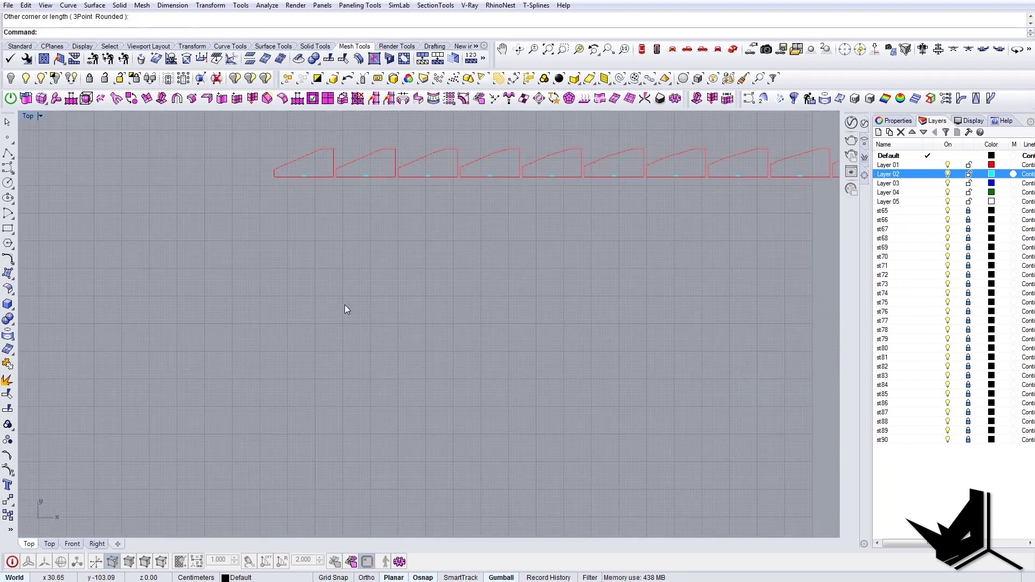
# Draw a material sheet rectangle about 41.4 by 54.4 cm below the start of the section row
pyautogui.write('Re')
pyautogui.press('Return')
pyautogui.click(302, 242)
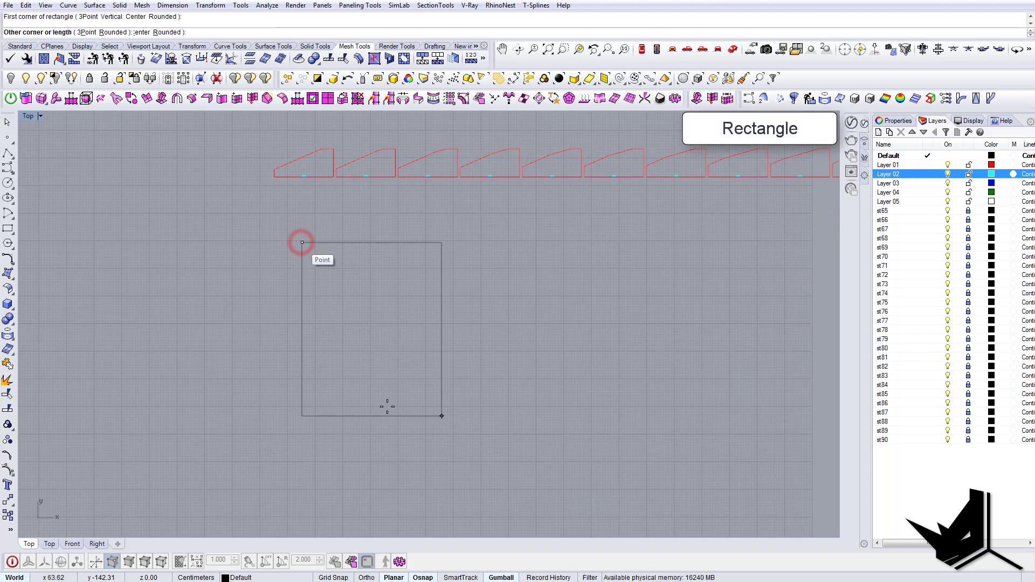
pyautogui.click(416, 393)
pyautogui.scroll(-8, 431, 371)
pyautogui.scroll(6, 429, 323)
# Try to copy two section groups from the row into the sheet rectangle
pyautogui.moveTo(445, 363); pyautogui.dragTo(357, 357)
pyautogui.write('copy')
pyautogui.press('Return')
pyautogui.click(296, 338)
pyautogui.moveTo(335, 369); pyautogui.dragTo(325, 335, button='right')
pyautogui.scroll(-4, 326, 342)
pyautogui.scroll(4, 294, 276)
pyautogui.click(293, 279)
pyautogui.moveTo(362, 278); pyautogui.dragTo(369, 210, button='right')
# Try to rotate and fit the copied sections against each other by hand inside the sheet rectangle
pyautogui.scroll(2, 360, 244)
pyautogui.scroll(6, 293, 241)
pyautogui.scroll(-6, 320, 252)
pyautogui.scroll(6, 327, 239)
pyautogui.moveTo(340, 182); pyautogui.dragTo(400, 380)
pyautogui.moveTo(349, 443); pyautogui.dragTo(366, 419, button='right')
pyautogui.moveTo(365, 415); pyautogui.dragTo(461, 393)
pyautogui.moveTo(451, 232); pyautogui.dragTo(436, 185)
pyautogui.moveTo(464, 152); pyautogui.dragTo(389, 406)
pyautogui.moveTo(379, 451); pyautogui.dragTo(395, 358, button='right')
pyautogui.moveTo(365, 381); pyautogui.dragTo(318, 326)
pyautogui.scroll(-6, 370, 333)
pyautogui.moveTo(372, 332); pyautogui.dragTo(370, 370, button='right')
pyautogui.moveTo(398, 400); pyautogui.dragTo(396, 391)
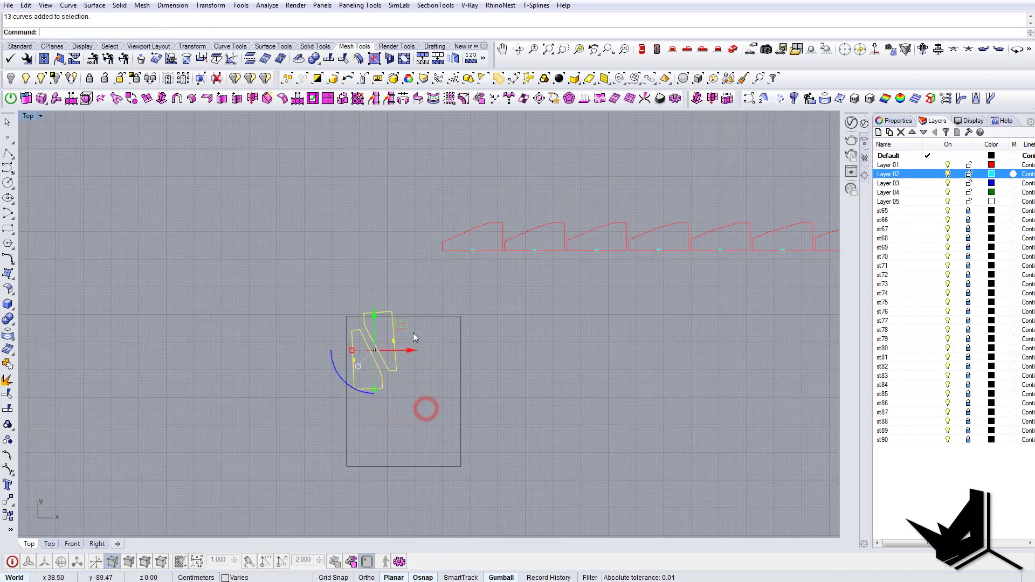
pyautogui.moveTo(401, 324); pyautogui.dragTo(400, 335)
# Undo the copying and manual arranging of the sections in the sheet rectangle
pyautogui.press('Escape')
pyautogui.scroll(-8, 434, 294)
pyautogui.scroll(-2, 426, 293)
pyautogui.moveTo(585, 284); pyautogui.dragTo(668, 326, button='right')
pyautogui.scroll(12, 480, 356)
pyautogui.moveTo(588, 408); pyautogui.dragTo(385, 342, button='right')
pyautogui.hotkey('ctrl', 'z')
pyautogui.hotkey('ctrl', 'z')
pyautogui.hotkey('ctrl', 'z')
pyautogui.hotkey('ctrl', 'z')
pyautogui.hotkey('ctrl', 'z')
pyautogui.hotkey('ctrl', 'z')
pyautogui.press('Escape')
# Start RhinoNest's Optimize Object Position and select all section groups in the row as the objects to nest, with quantity 1
pyautogui.scroll(-6, 267, 331)
pyautogui.click(499, 7)
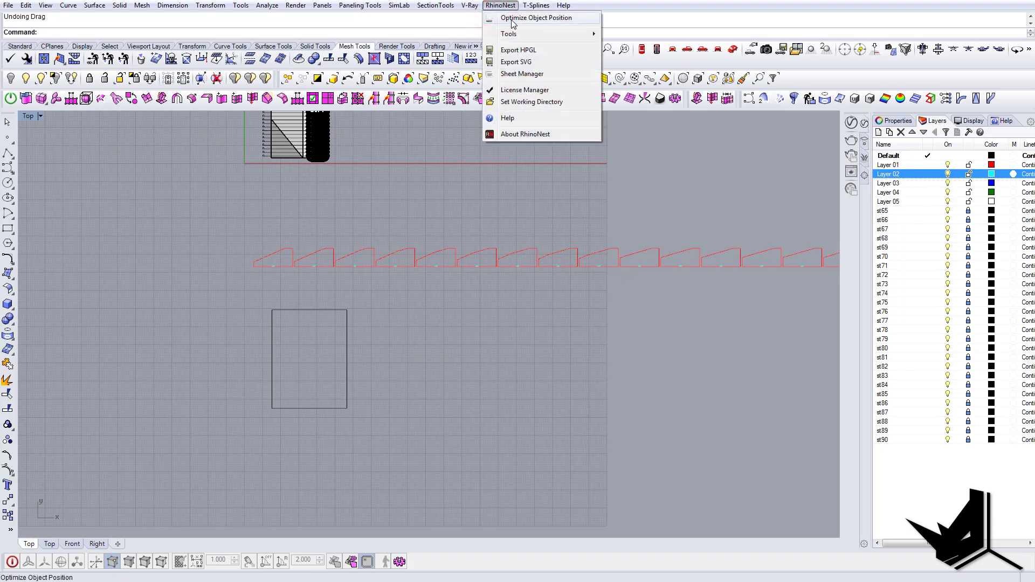
pyautogui.click(515, 19)
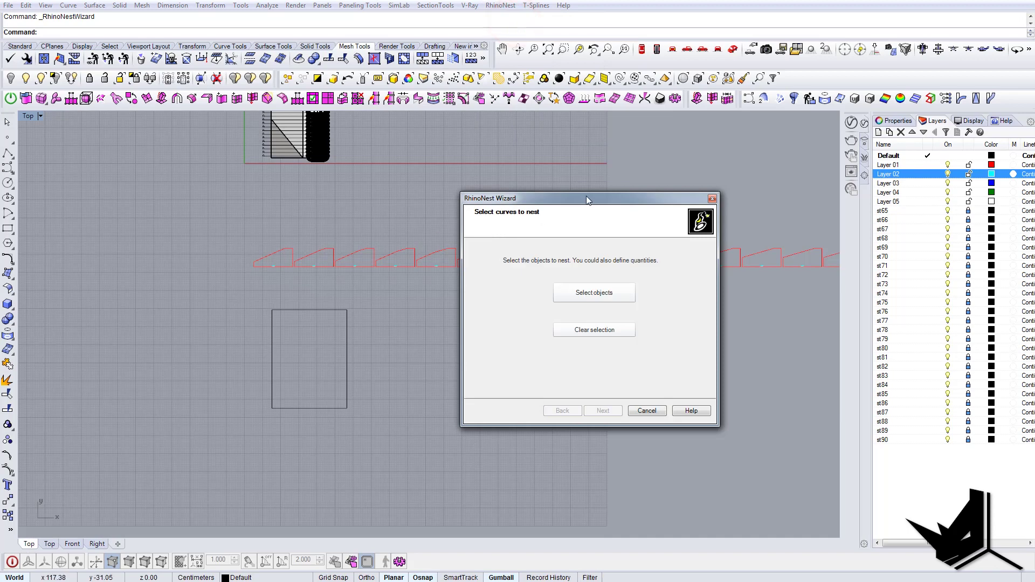
pyautogui.click(480, 284)
pyautogui.moveTo(488, 280); pyautogui.dragTo(326, 285, button='right')
pyautogui.scroll(-2, 223, 264)
pyautogui.moveTo(151, 248); pyautogui.dragTo(665, 274)
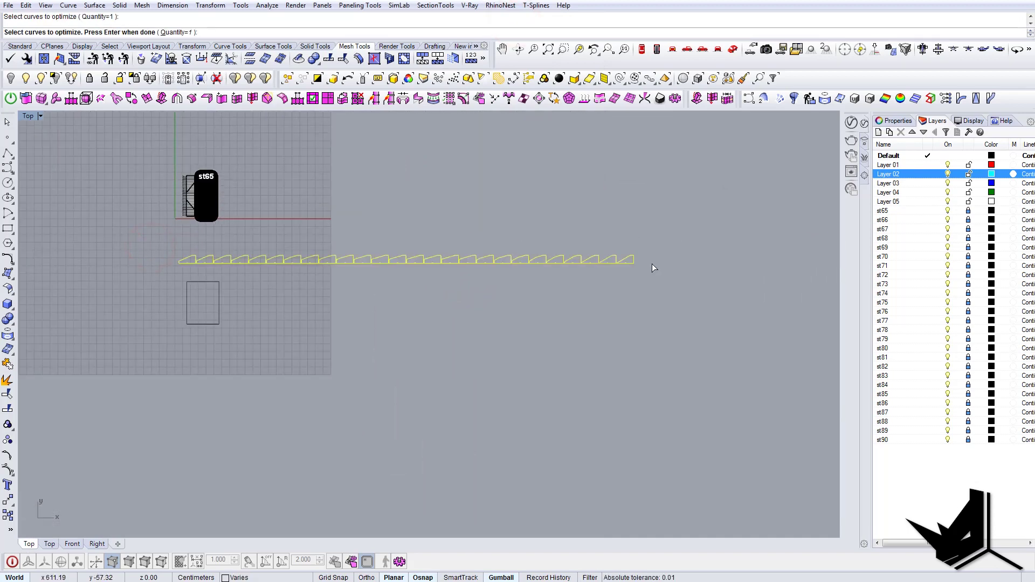
pyautogui.press('Return')
pyautogui.moveTo(214, 256); pyautogui.dragTo(293, 267, button='right')
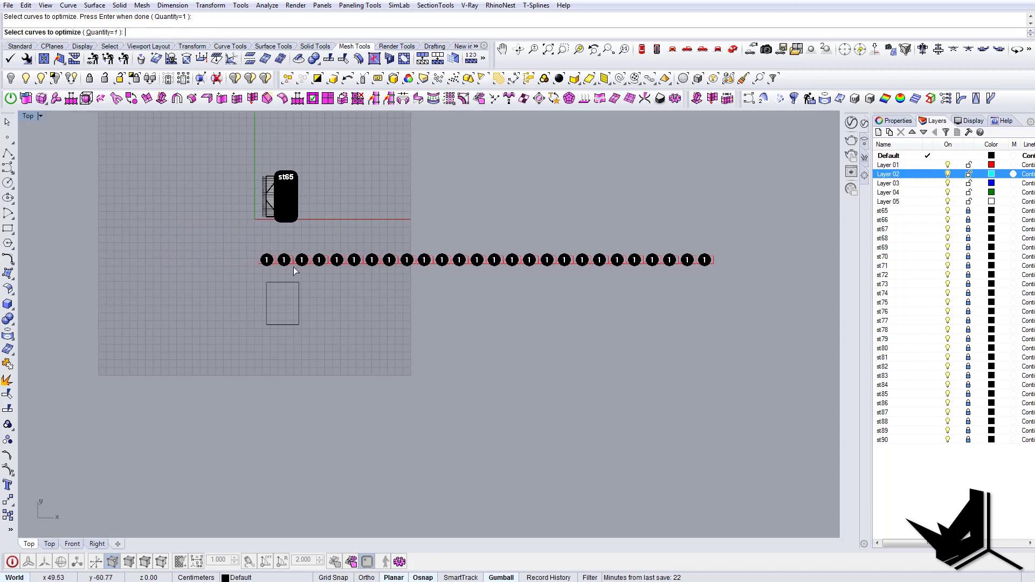
pyautogui.scroll(3, 293, 267)
pyautogui.scroll(2, 110, 43)
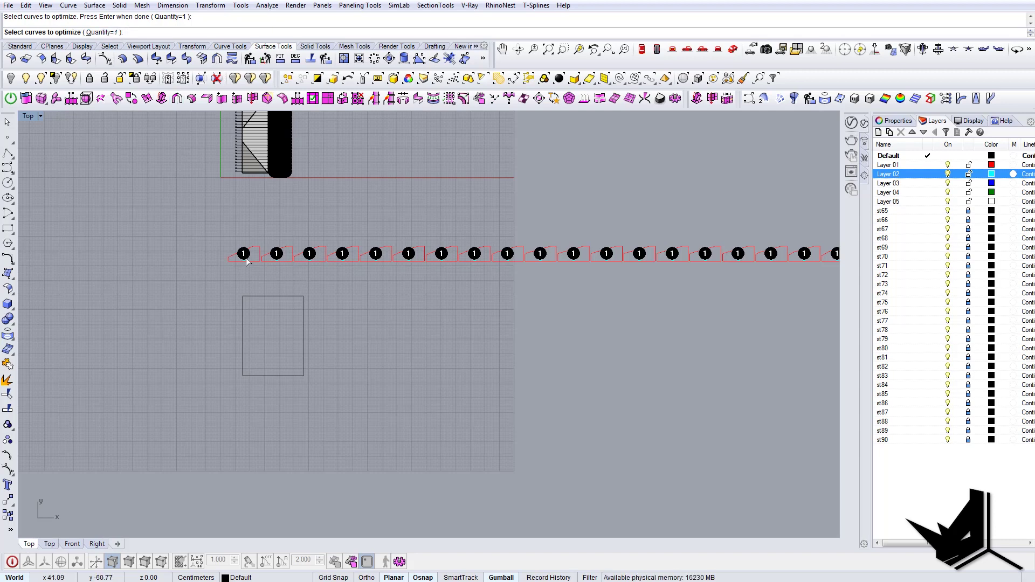
pyautogui.moveTo(280, 265); pyautogui.dragTo(252, 258, button='right')
pyautogui.scroll(2, 260, 298)
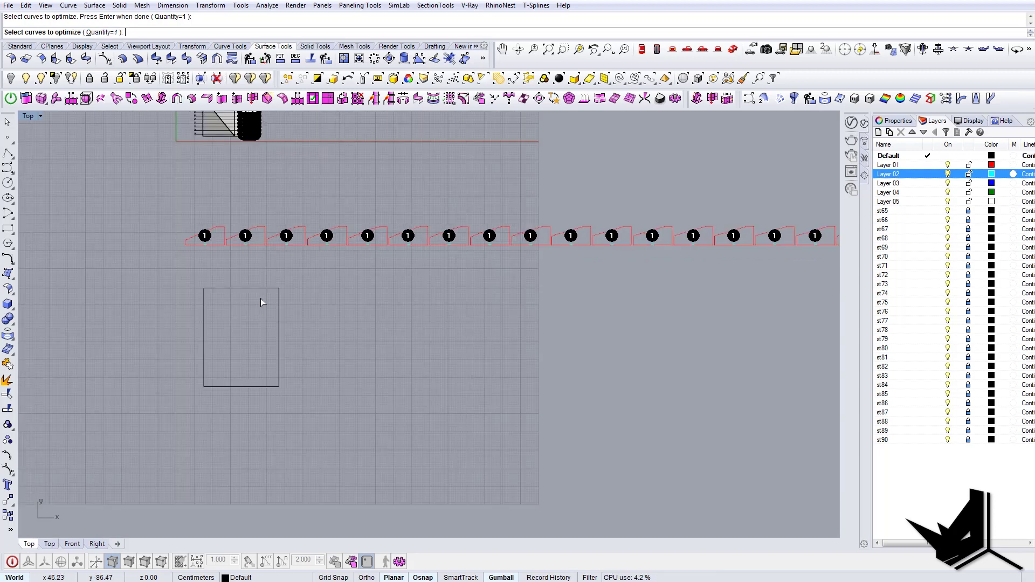
pyautogui.press('Return')
pyautogui.click(488, 402)
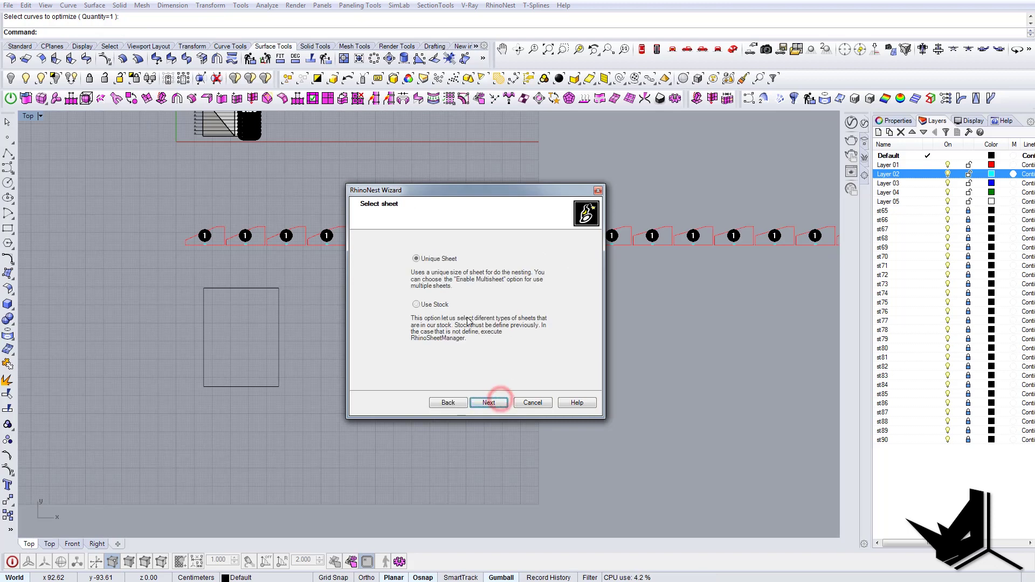
# Use a unique sheet for the nesting and pick the drawn rectangle as the sheet
pyautogui.click(478, 400)
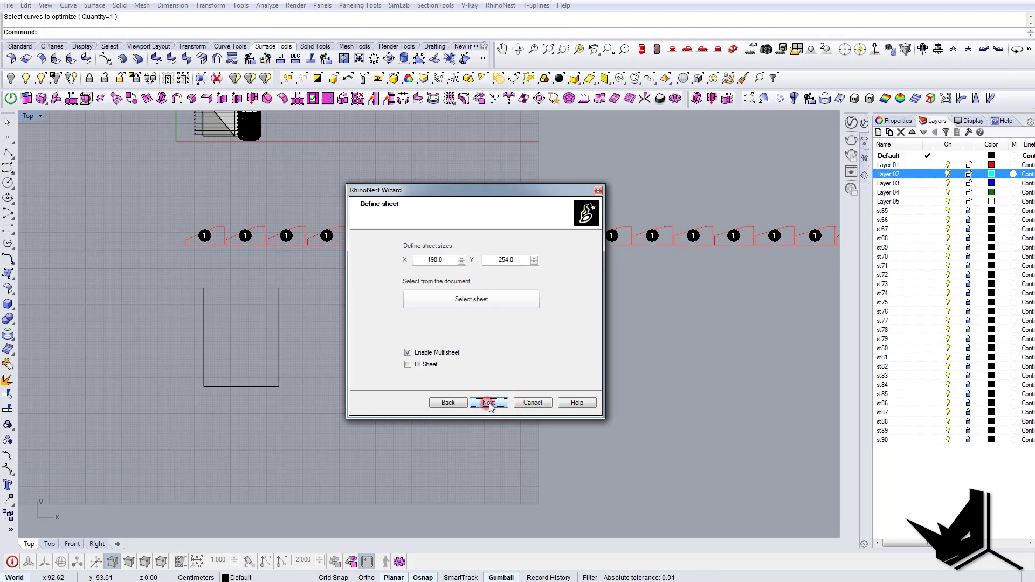
pyautogui.click(470, 303)
pyautogui.click(279, 310)
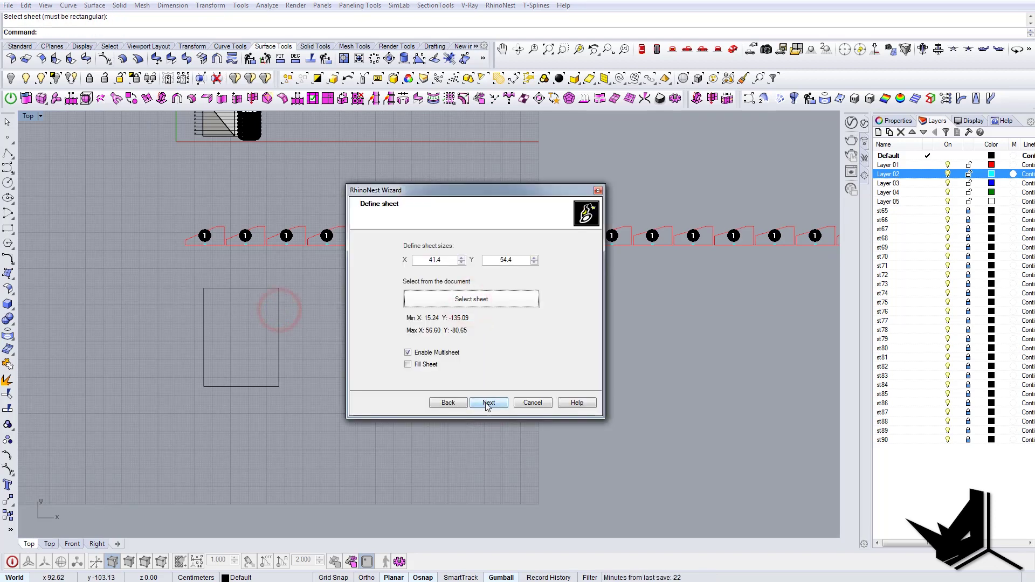
pyautogui.click(488, 402)
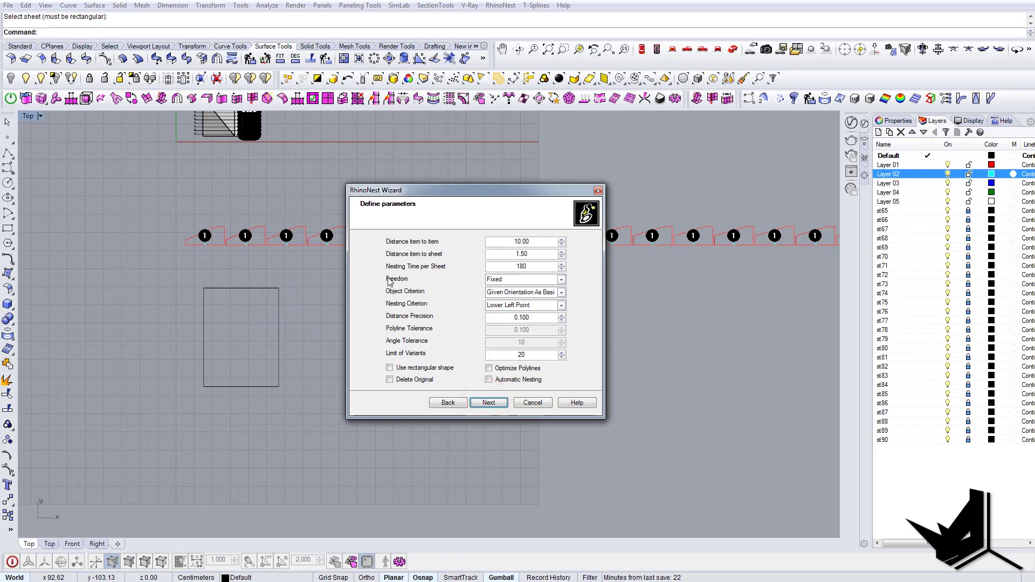
# Set the nesting freedom to Free and the distance item to item to 1.00
pyautogui.click(520, 280)
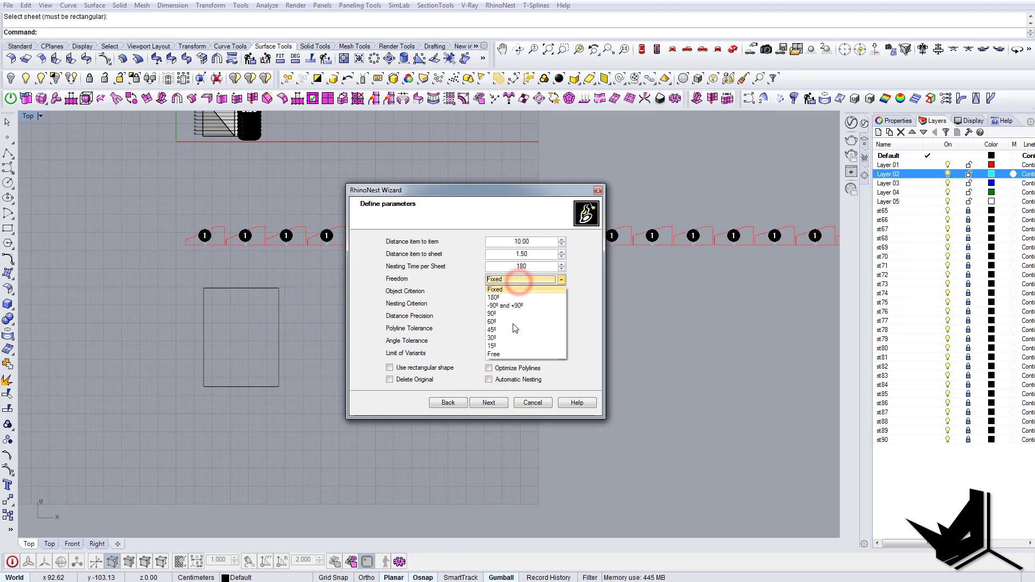
pyautogui.click(506, 351)
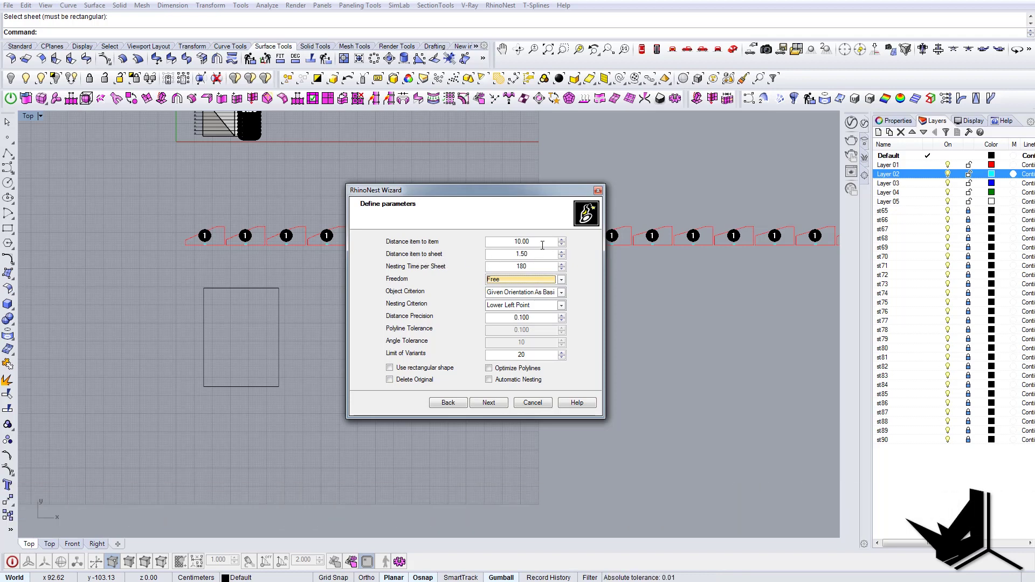
pyautogui.doubleClick(543, 243)
pyautogui.write('1')
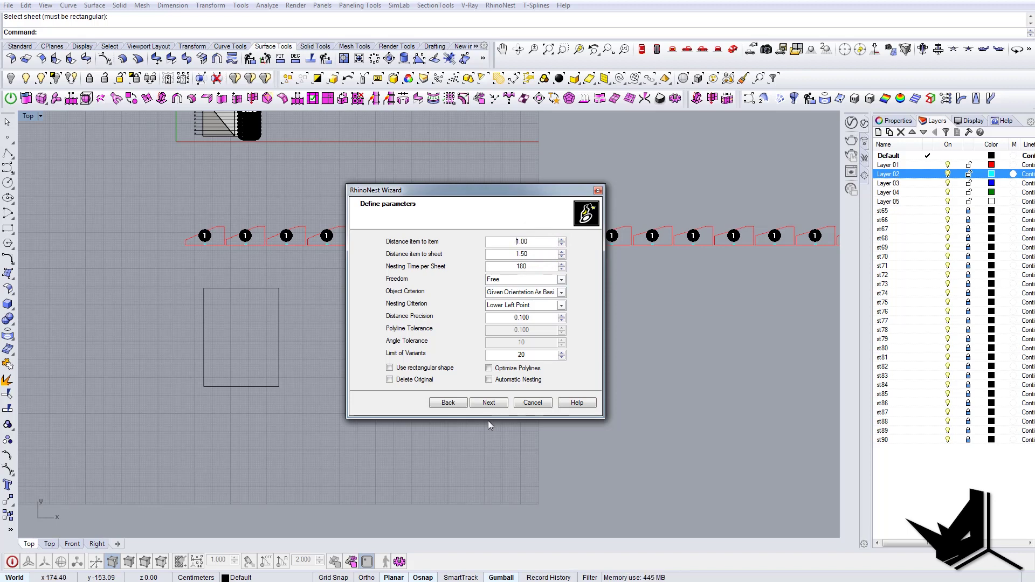
pyautogui.click(497, 405)
# Execute the nesting and finish the RhinoNest wizard after its report
pyautogui.click(494, 282)
pyautogui.moveTo(479, 198); pyautogui.dragTo(710, 129)
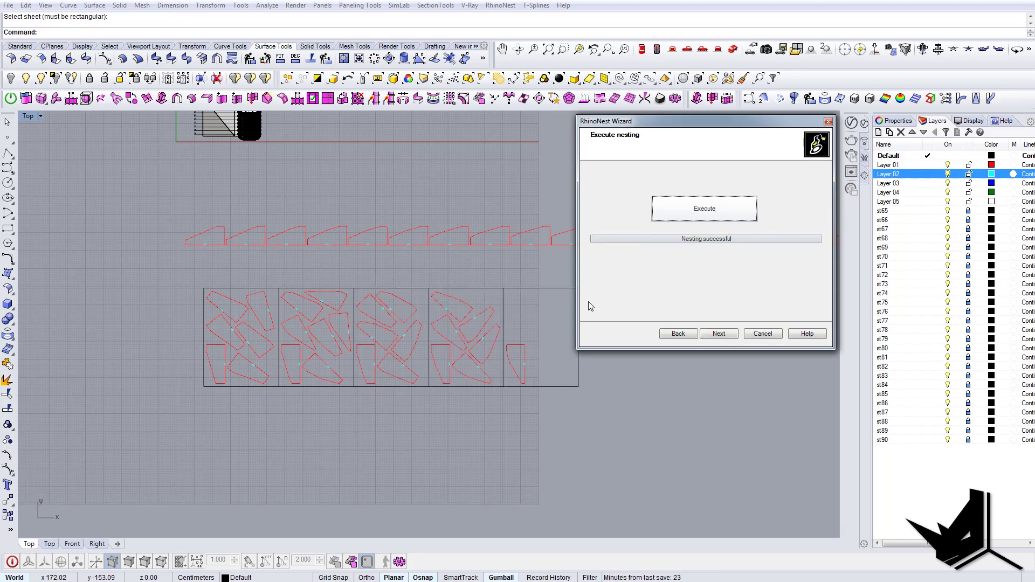
pyautogui.click(717, 334)
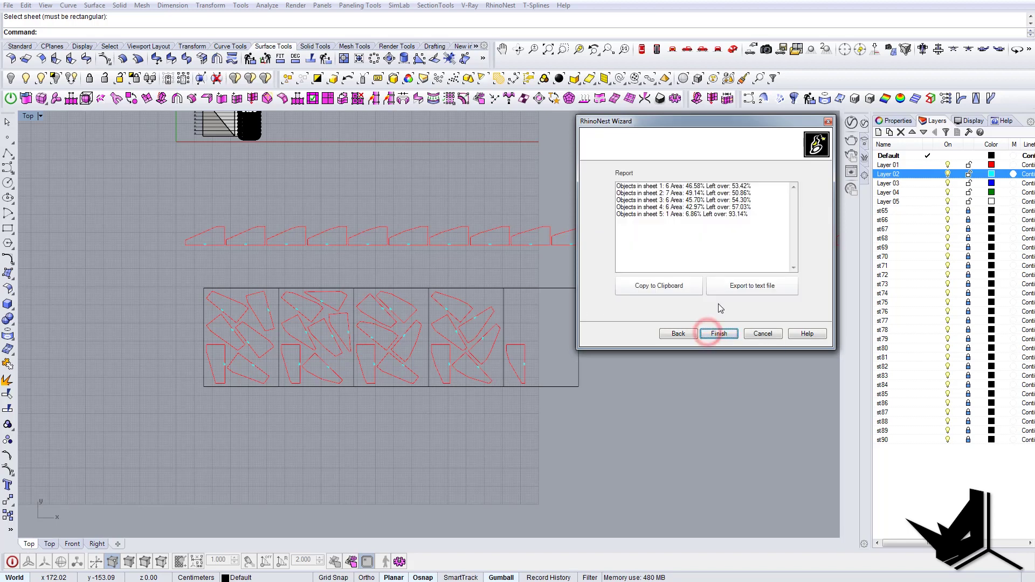
pyautogui.click(718, 333)
# Examine how the sections and their labels are nested across the sheets
pyautogui.scroll(3, 270, 303)
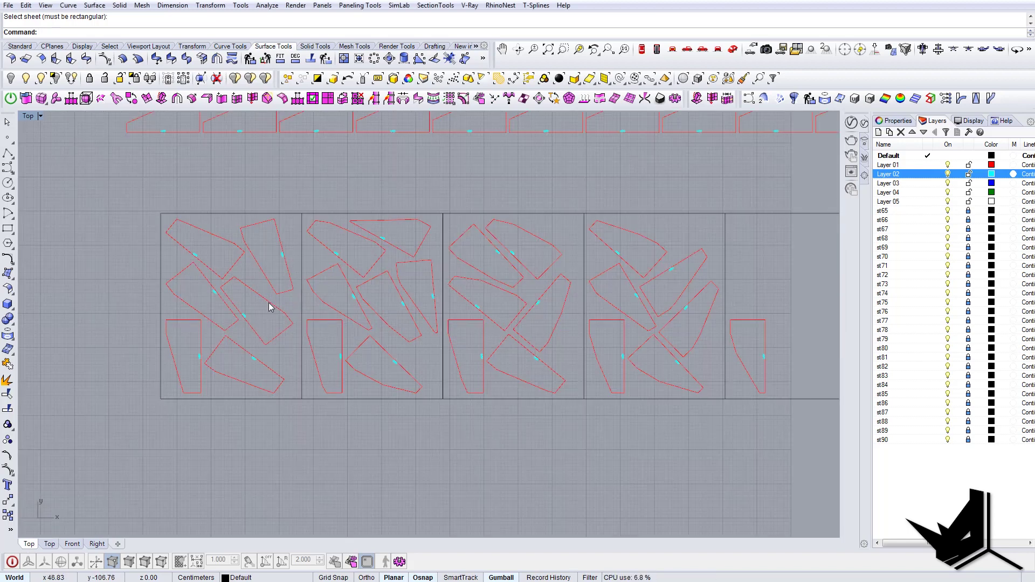
pyautogui.scroll(-4, 443, 323)
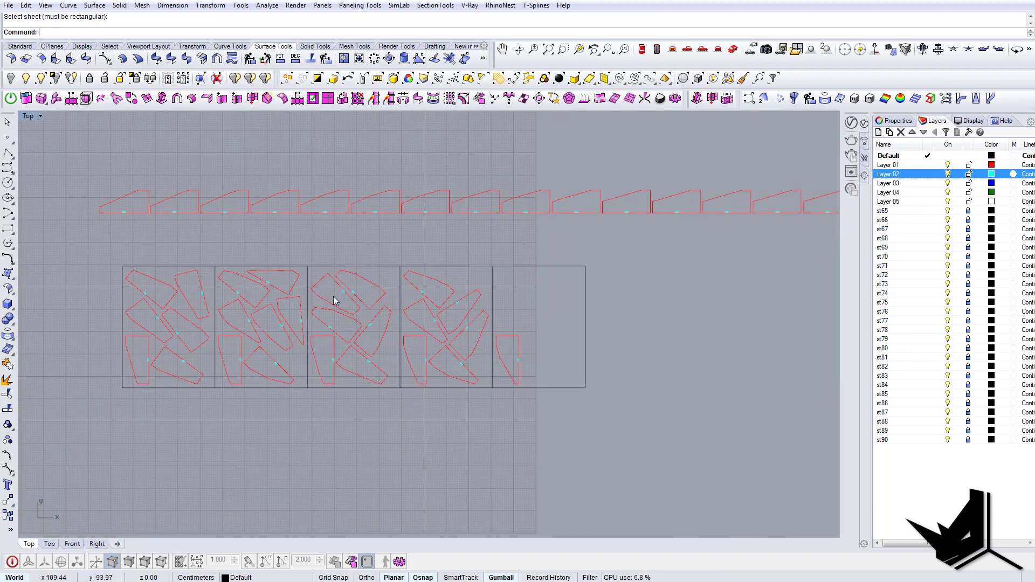
pyautogui.moveTo(335, 296); pyautogui.dragTo(432, 304, button='right')
pyautogui.scroll(4, 235, 291)
pyautogui.scroll(-6, 294, 287)
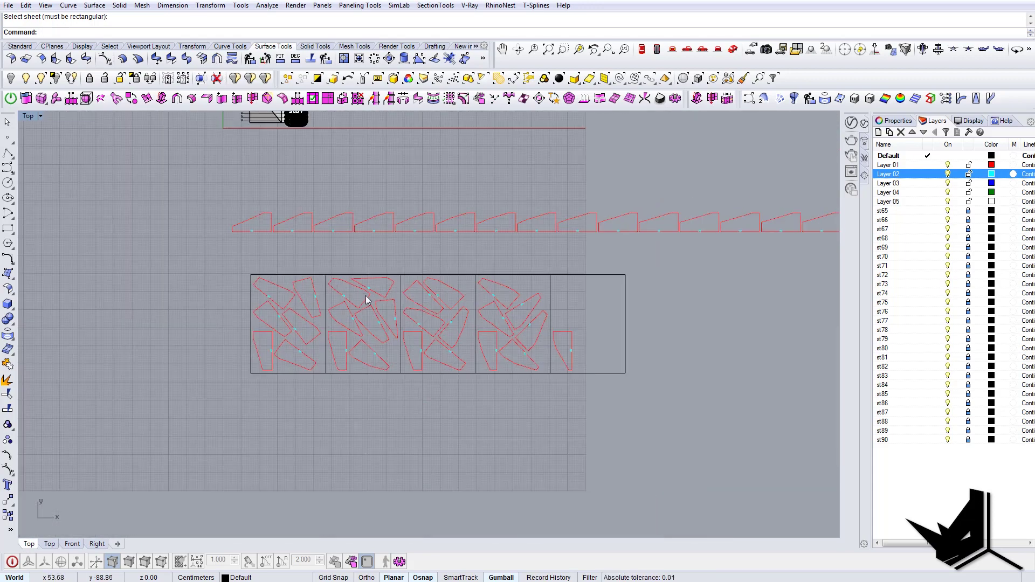
pyautogui.scroll(3, 431, 308)
pyautogui.moveTo(217, 291); pyautogui.dragTo(401, 314, button='right')
pyautogui.scroll(4, 270, 294)
pyautogui.moveTo(400, 359); pyautogui.dragTo(360, 300, button='right')
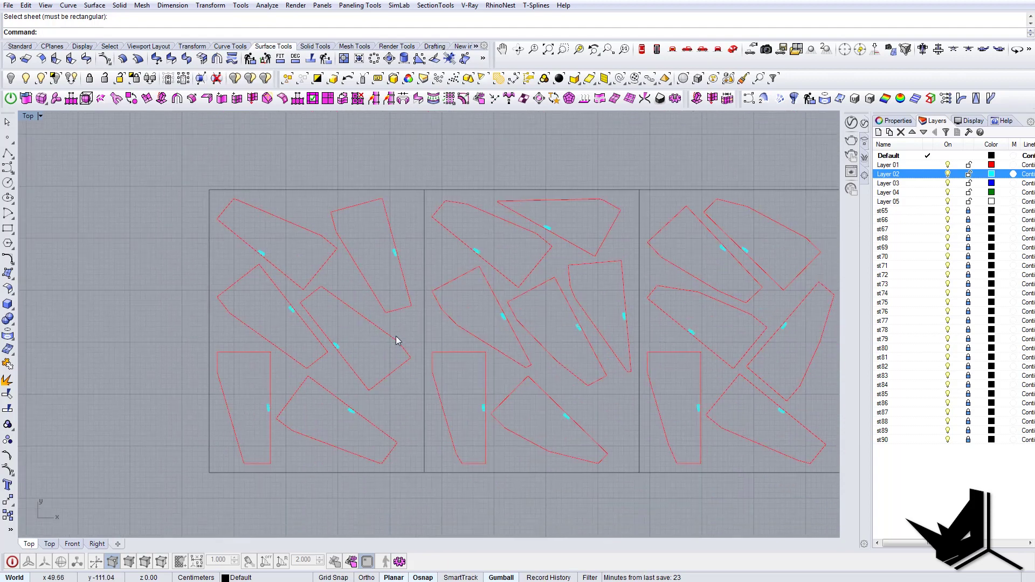
pyautogui.scroll(3, 469, 334)
pyautogui.scroll(2, 455, 334)
pyautogui.scroll(-5, 312, 285)
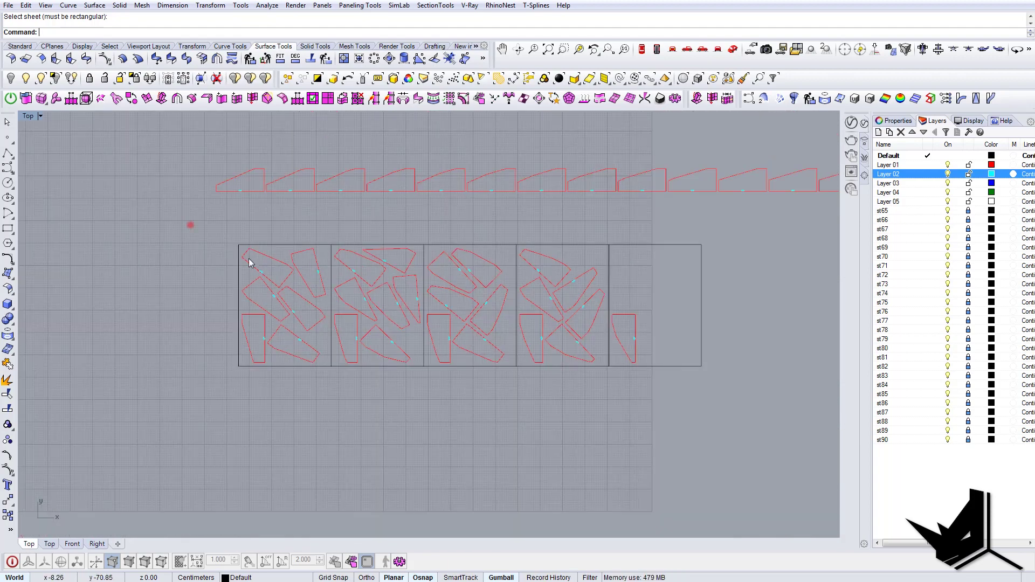
# Delete all nested sections and the first four sheet rectangles, keeping the empty last sheet
pyautogui.moveTo(189, 224); pyautogui.dragTo(665, 452)
pyautogui.click(657, 318)
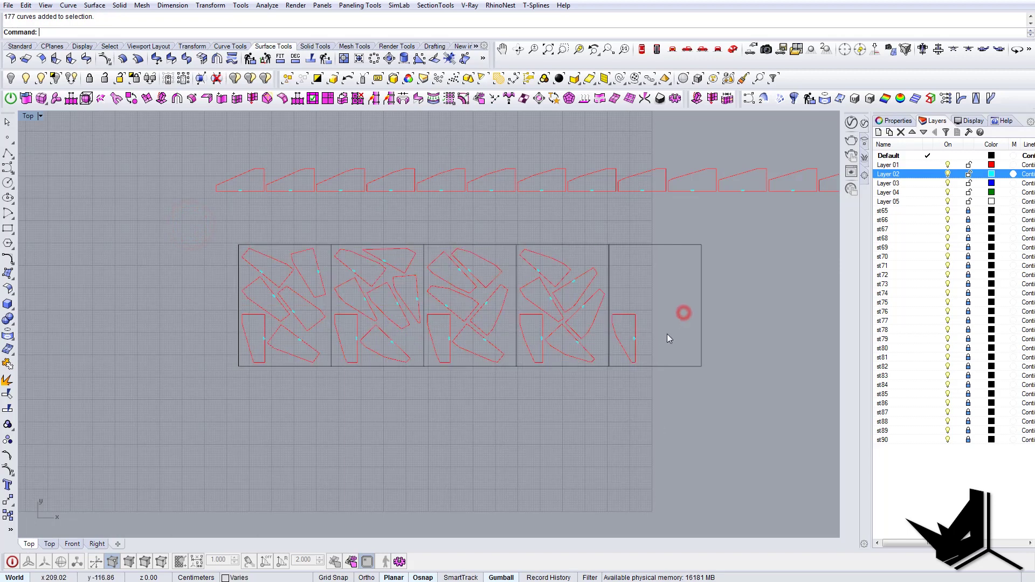
pyautogui.click(635, 338)
pyautogui.press('Delete')
pyautogui.moveTo(590, 408); pyautogui.dragTo(649, 387)
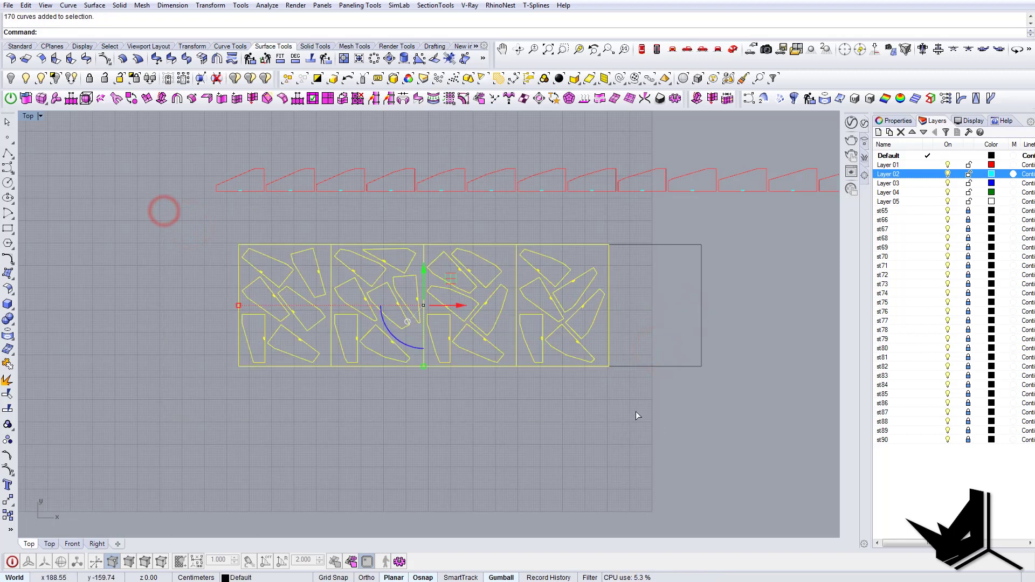
pyautogui.press('Delete')
# Move the remaining empty sheet rectangle back beneath the start of the section row
pyautogui.moveTo(732, 330); pyautogui.dragTo(658, 305)
pyautogui.moveTo(686, 309); pyautogui.dragTo(302, 308)
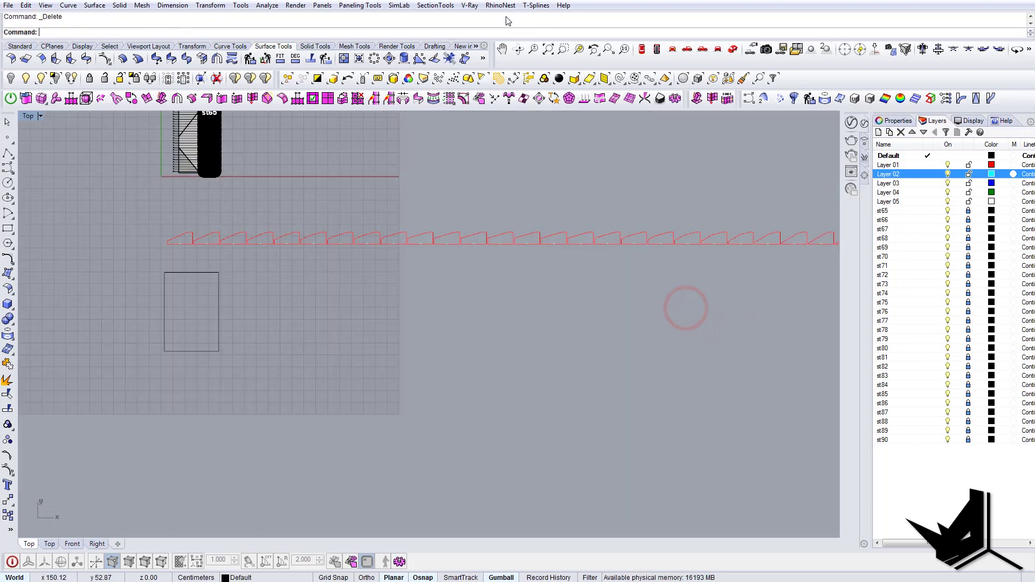
pyautogui.moveTo(452, 256); pyautogui.dragTo(362, 269, button='right')
pyautogui.scroll(-2, 372, 269)
pyautogui.scroll(2, 270, 287)
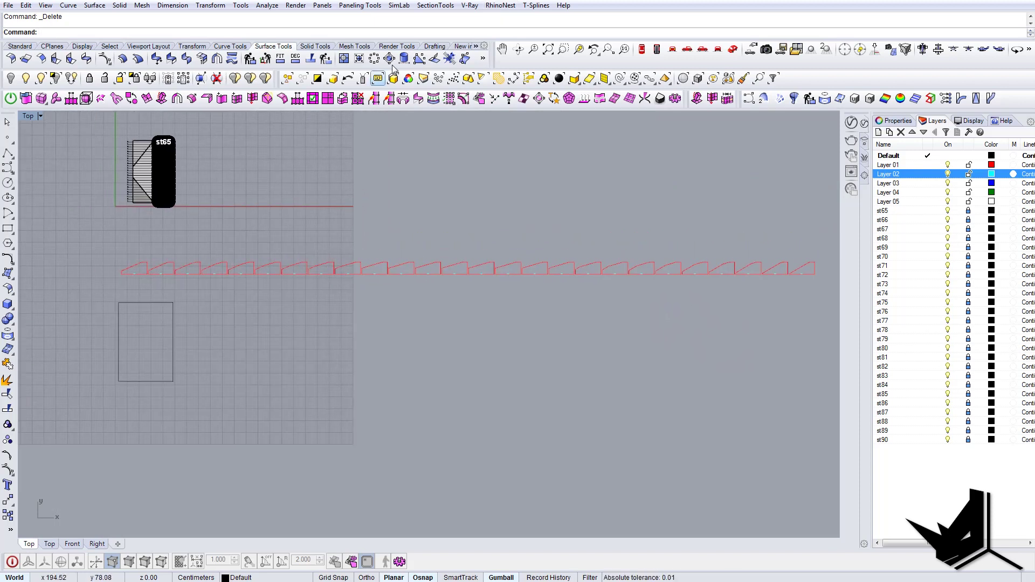
# Start the RhinoNest wizard again and select the whole row of section profiles with their labels as the objects to nest
pyautogui.click(500, 5)
pyautogui.click(517, 17)
pyautogui.click(603, 291)
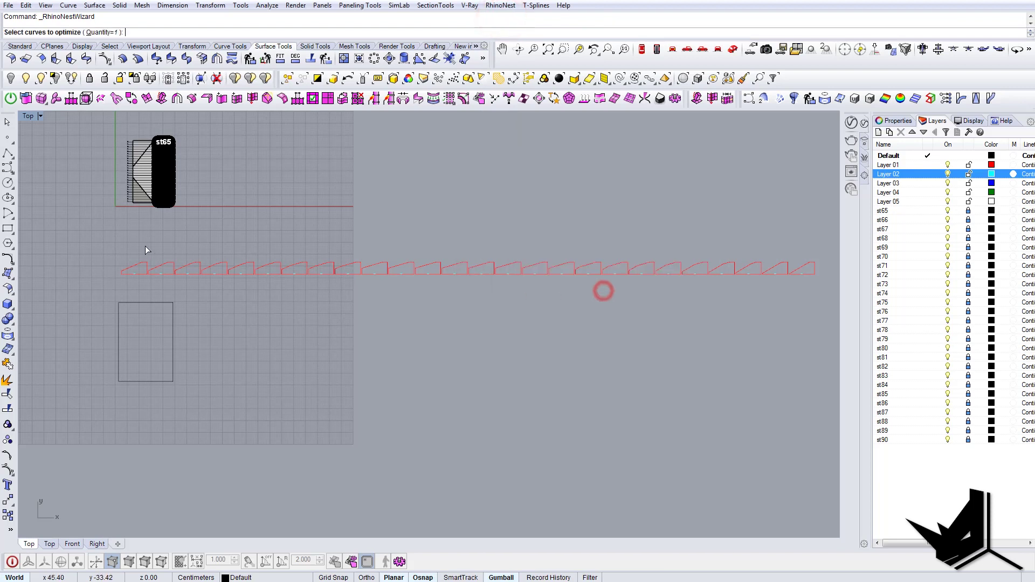
pyautogui.moveTo(80, 250); pyautogui.dragTo(833, 285)
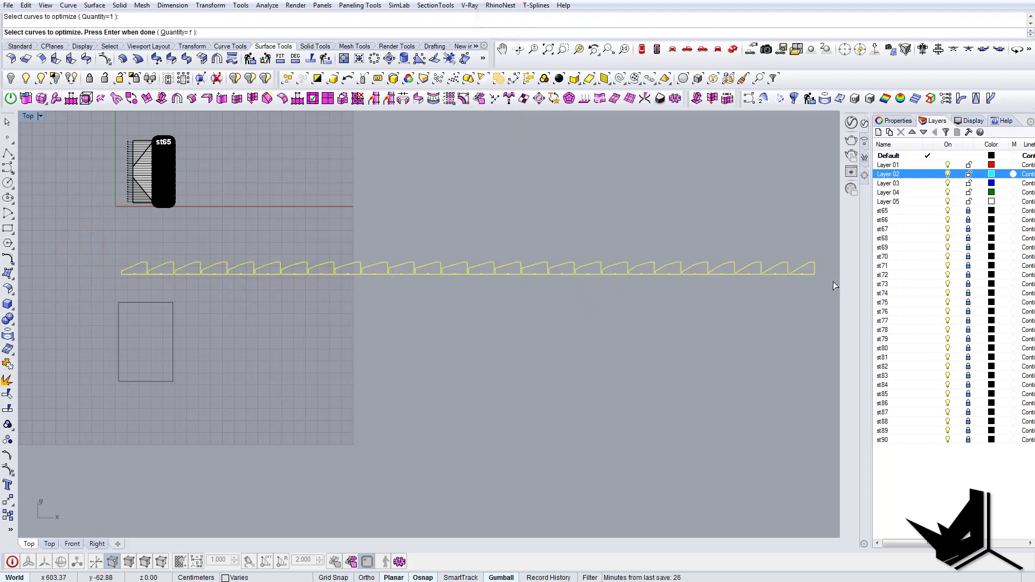
pyautogui.press('Return')
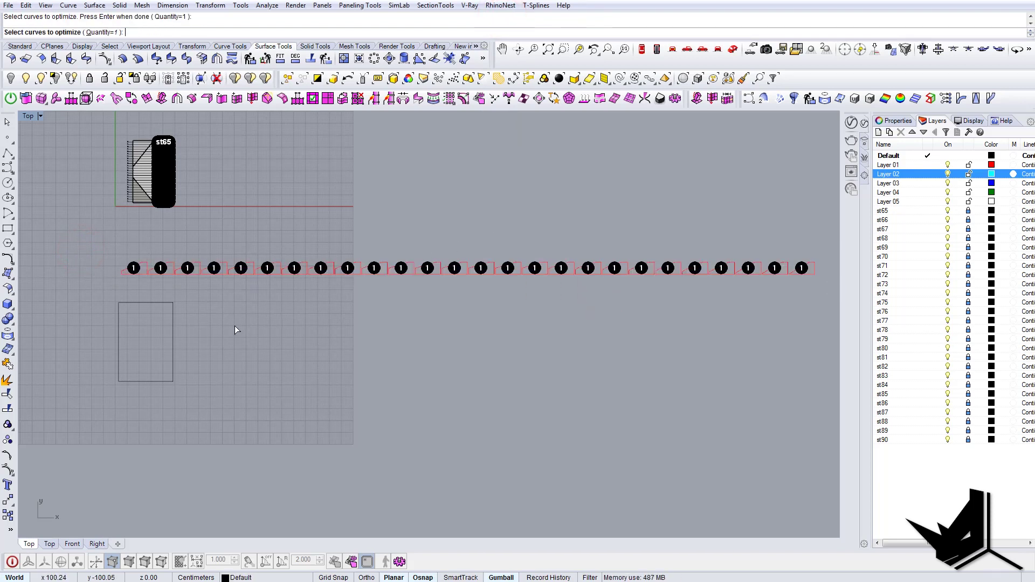
pyautogui.press('Return')
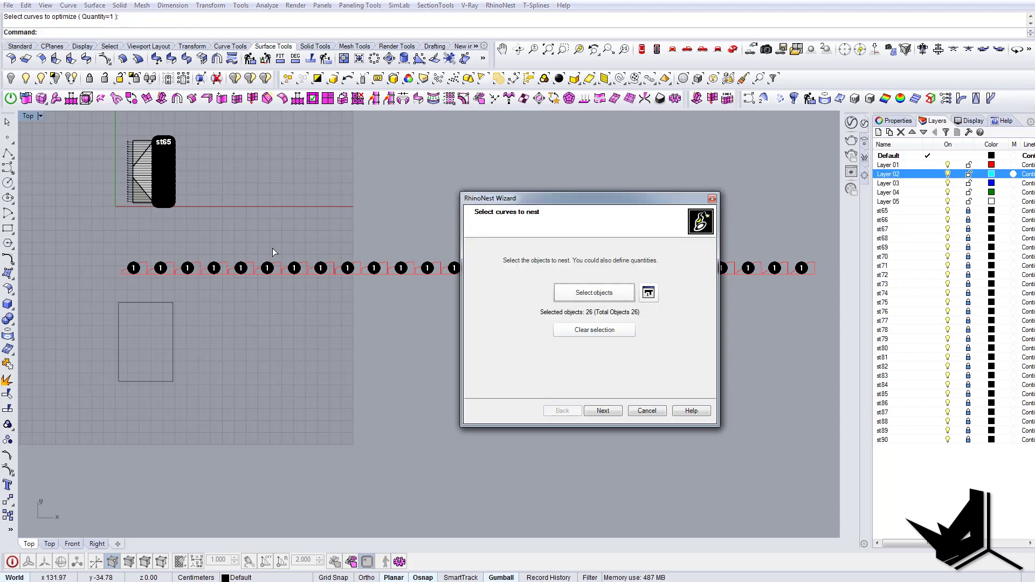
pyautogui.click(599, 408)
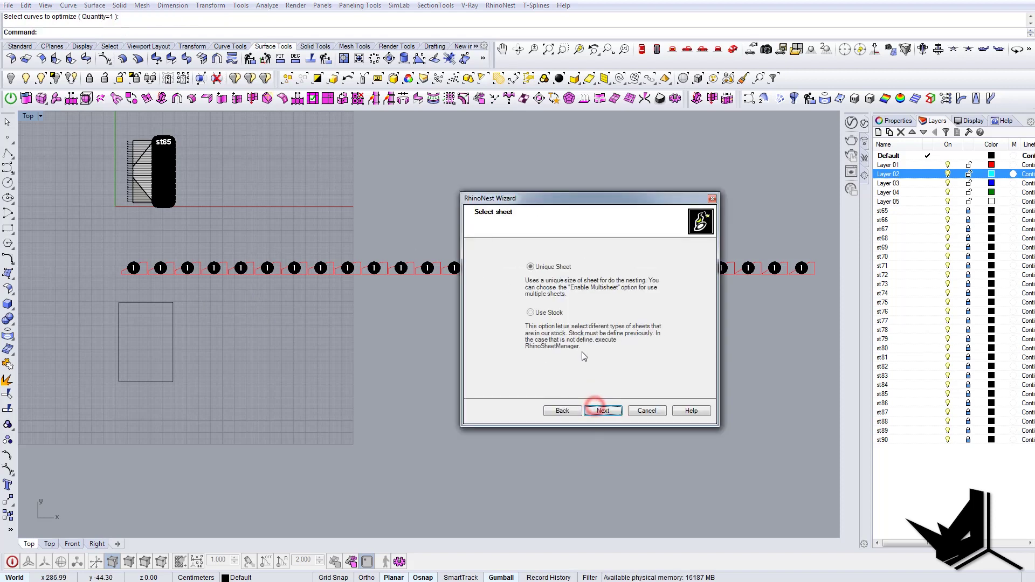
# Keep the Unique Sheet option and assign the empty rectangle beneath the section row as the nesting sheet
pyautogui.click(604, 410)
pyautogui.click(582, 304)
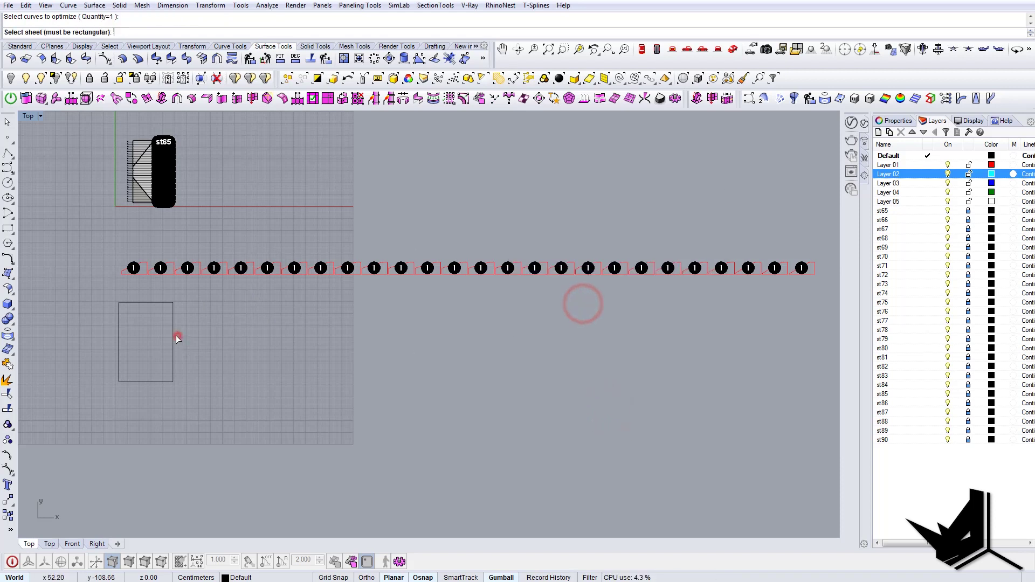
pyautogui.click(175, 336)
pyautogui.click(603, 410)
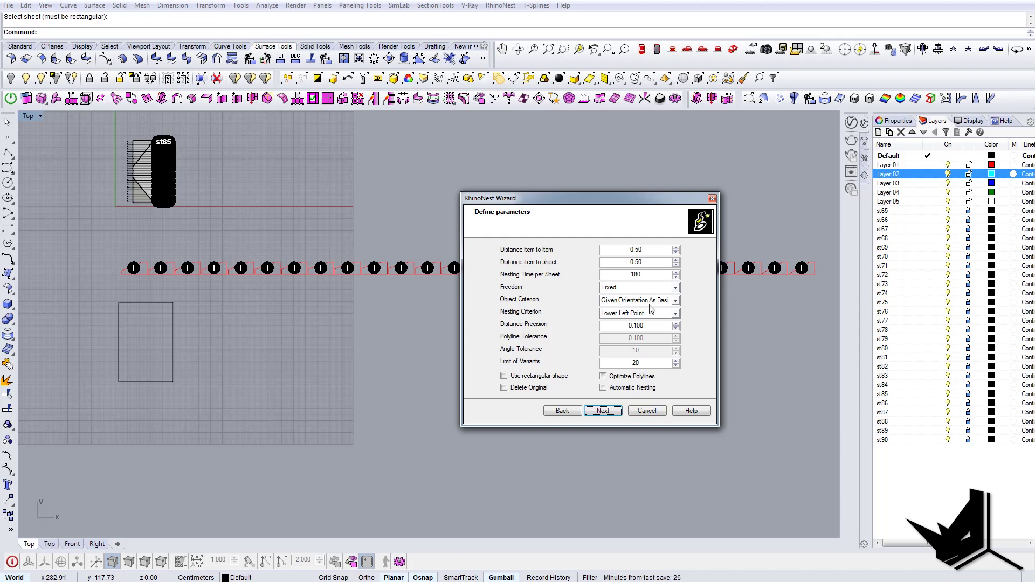
# Set the nesting parameters to Free freedom and the Minimize Area object criterion, and accept them
pyautogui.click(626, 290)
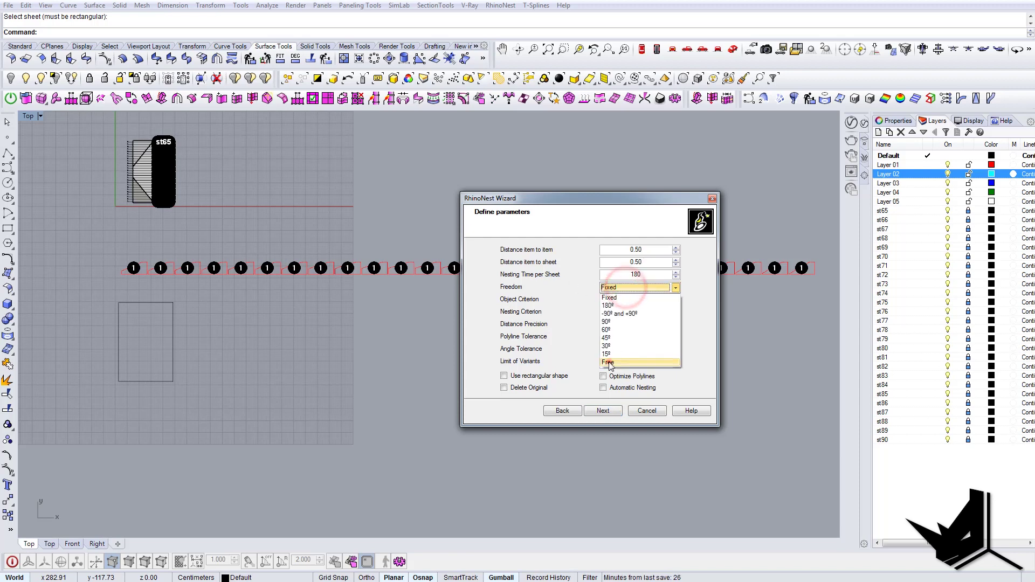
pyautogui.click(611, 358)
pyautogui.click(656, 304)
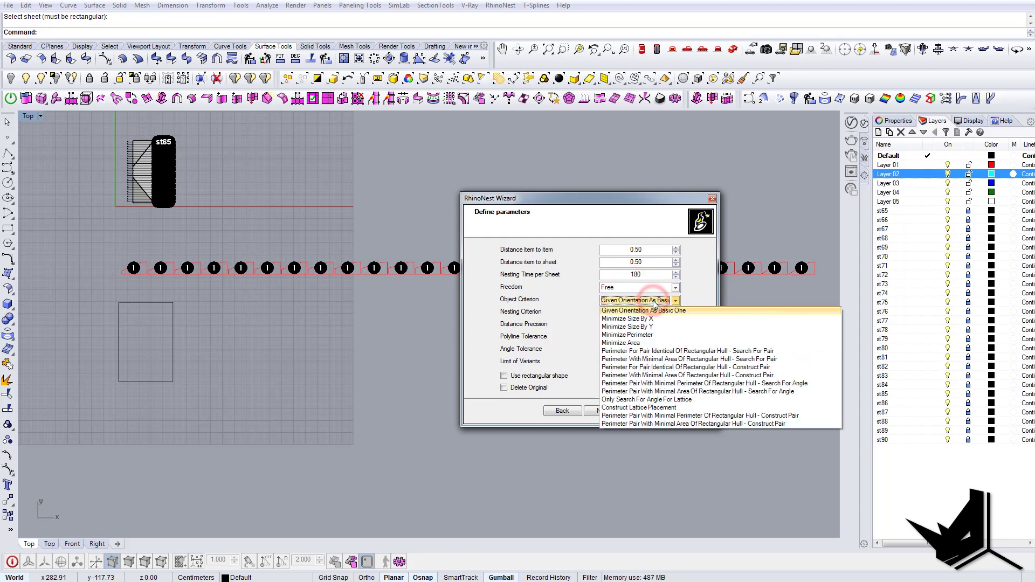
pyautogui.click(629, 345)
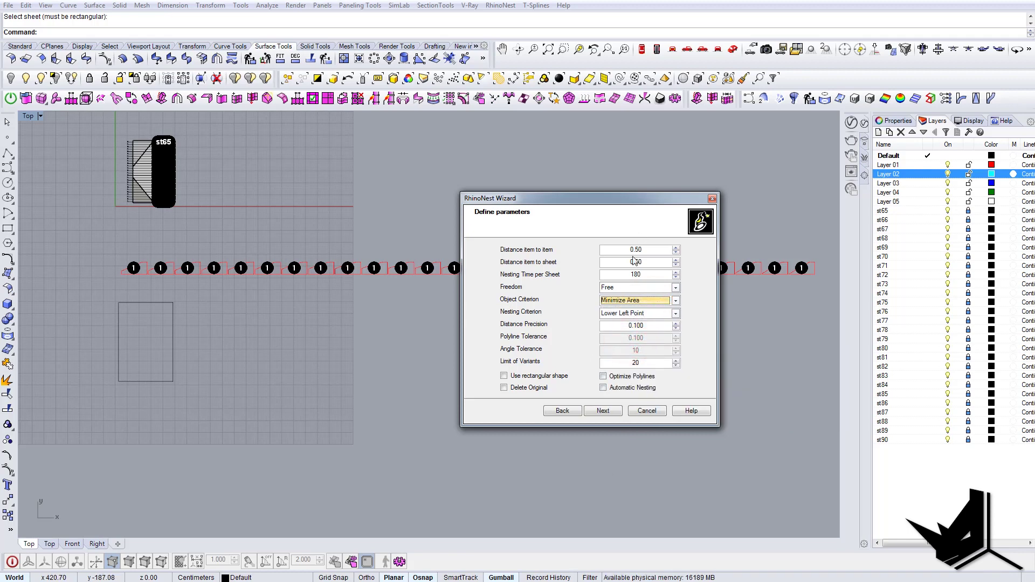
pyautogui.click(599, 413)
# Execute the nesting, move the wizard clear of the sheets, and finish the wizard after its report
pyautogui.click(576, 282)
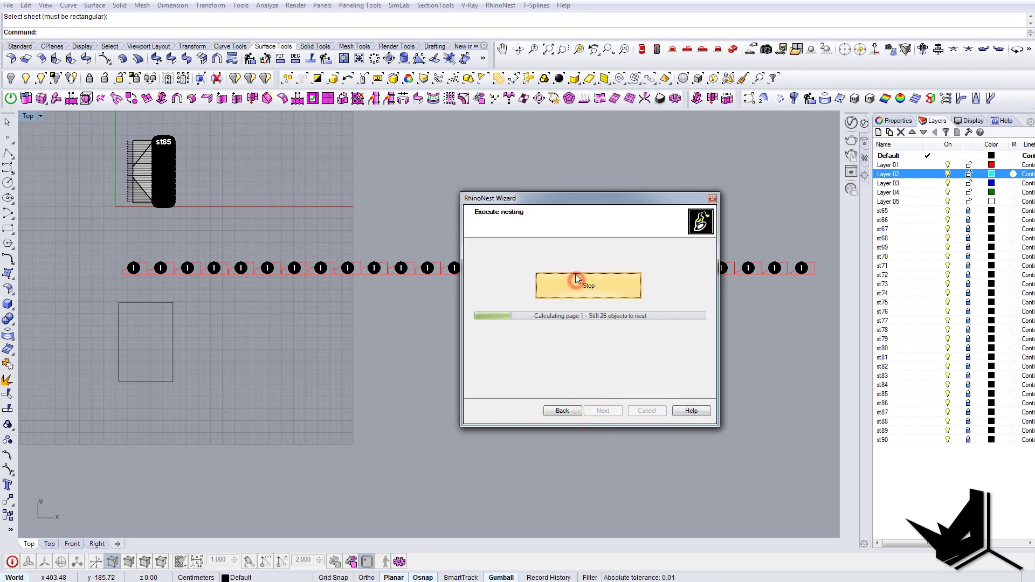
pyautogui.moveTo(555, 199); pyautogui.dragTo(663, 114)
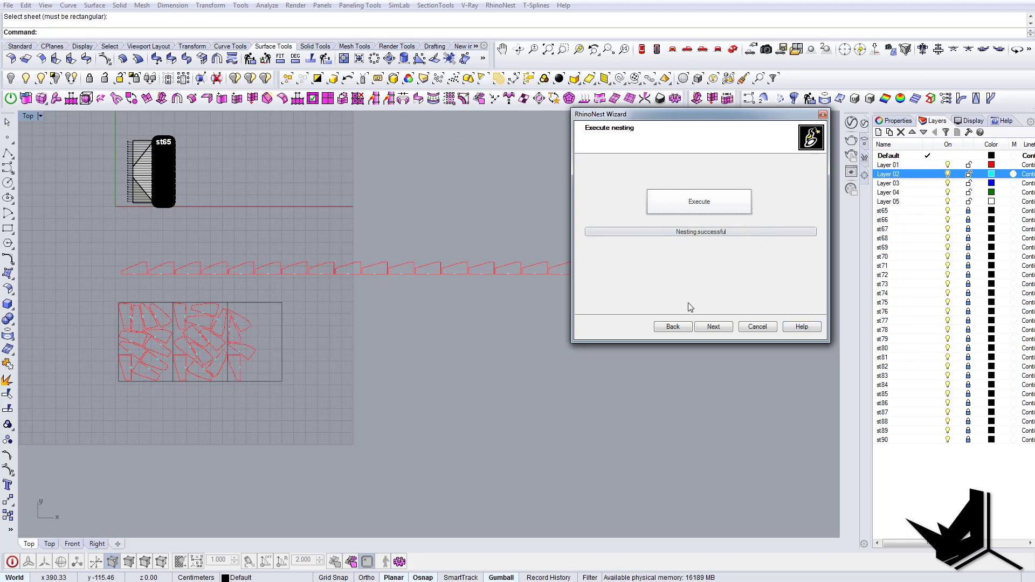
pyautogui.click(713, 326)
pyautogui.click(720, 324)
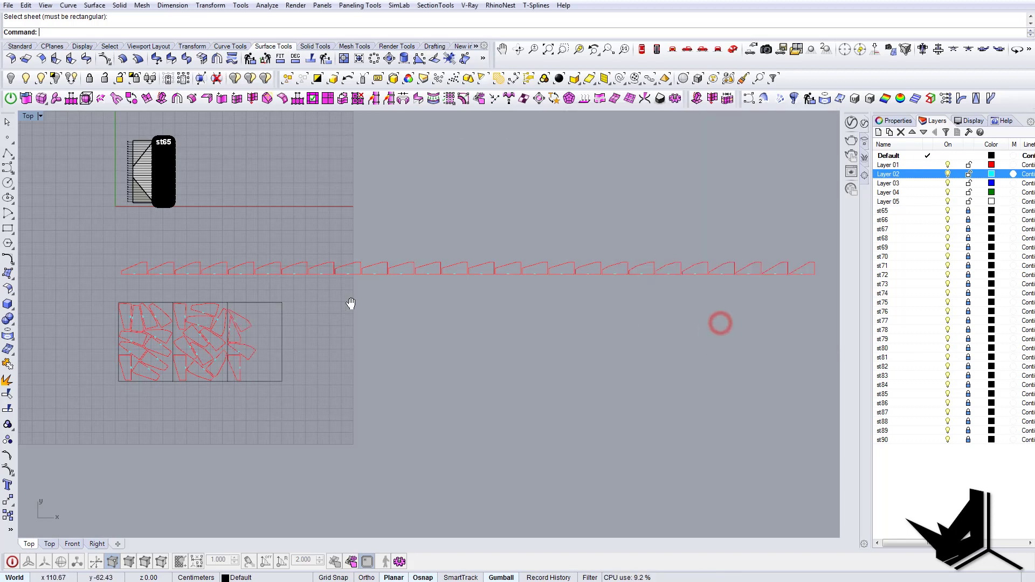
# Examine how the freely rotated sections and their labels are packed across the sheets compared with the original section row
pyautogui.scroll(10, 217, 356)
pyautogui.moveTo(217, 355); pyautogui.dragTo(494, 329, button='right')
pyautogui.scroll(2, 408, 286)
pyautogui.moveTo(408, 286); pyautogui.dragTo(460, 319, button='right')
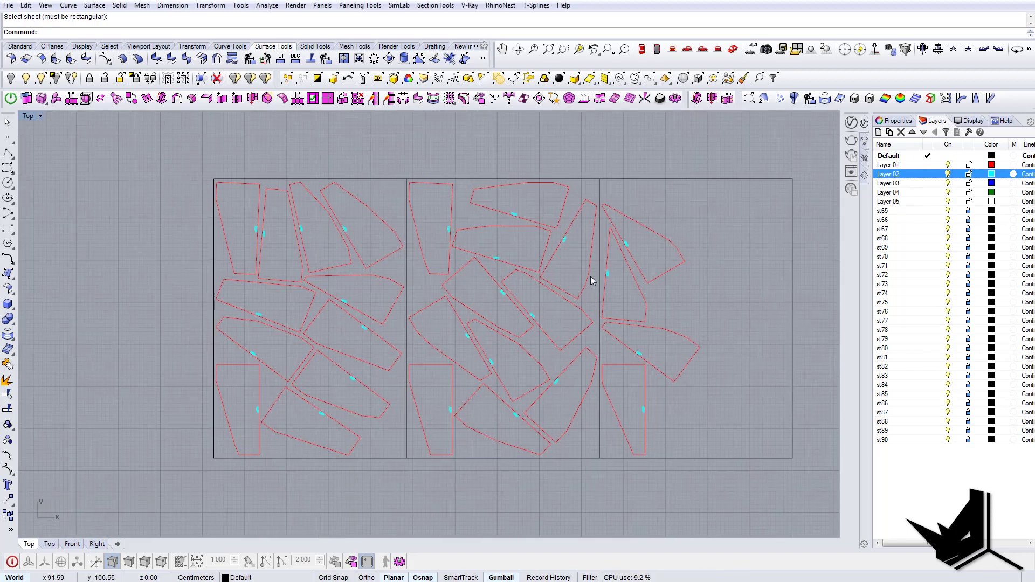
pyautogui.scroll(-4, 592, 279)
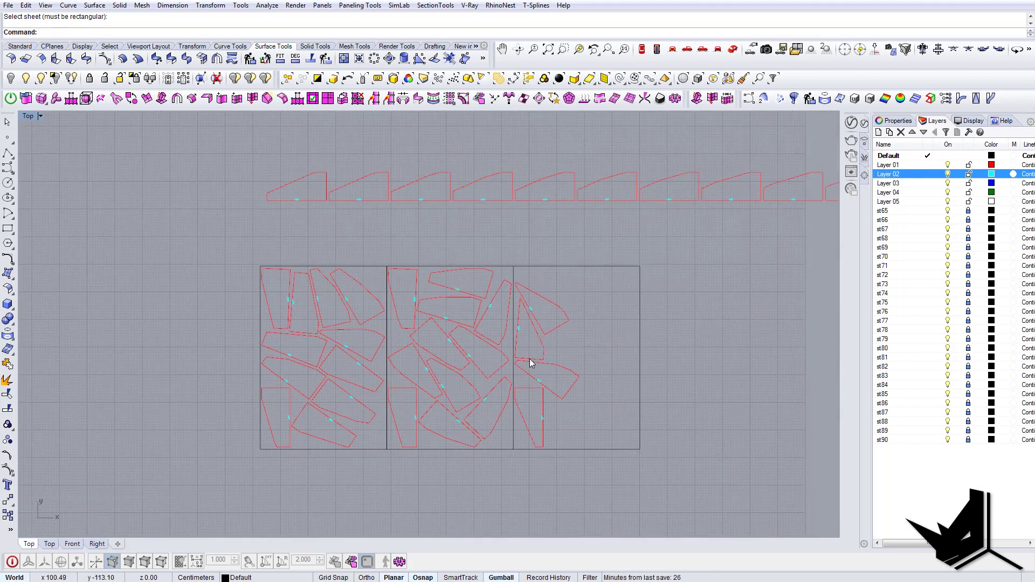
pyautogui.scroll(-5, 518, 334)
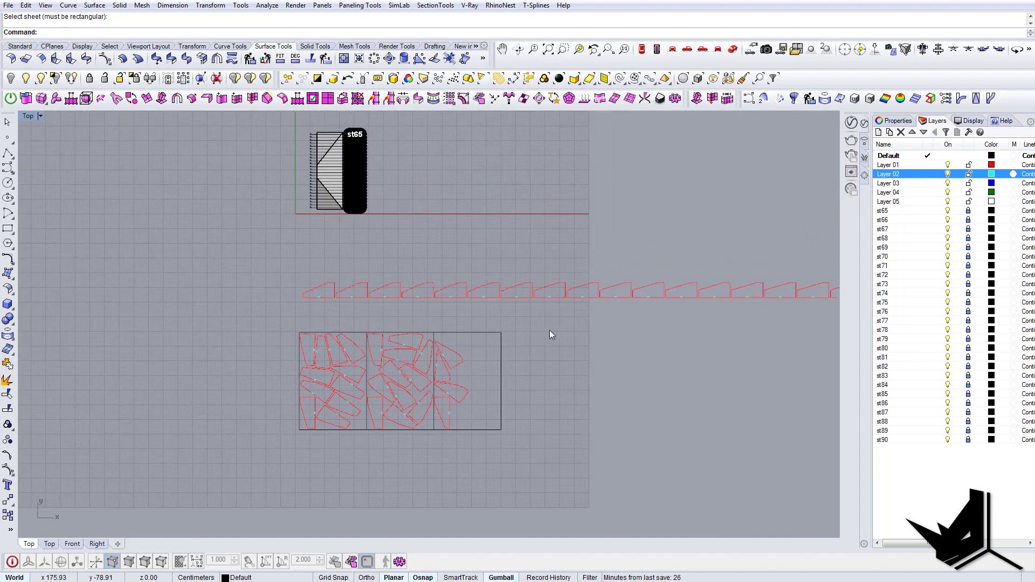
pyautogui.scroll(3, 458, 354)
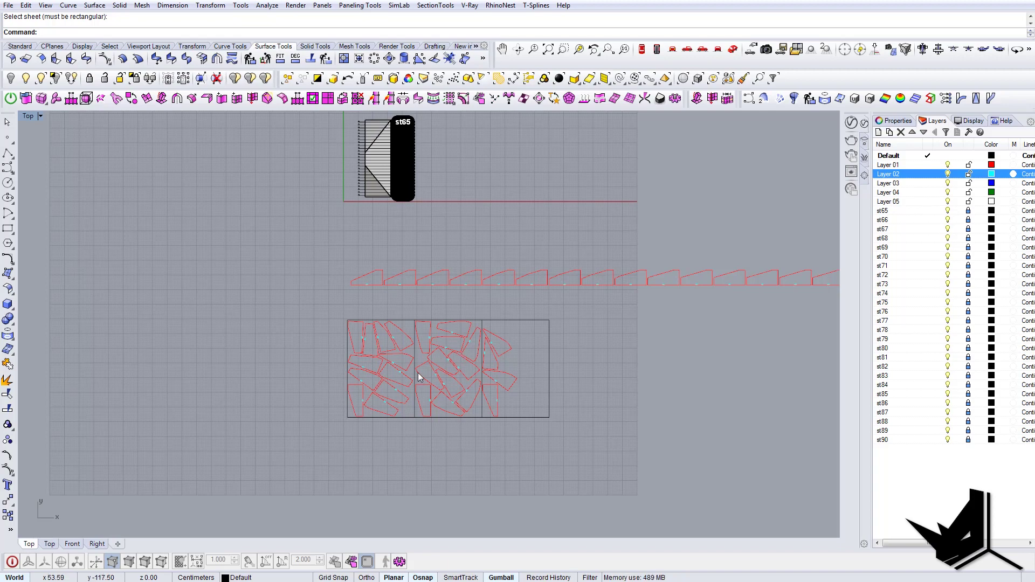
pyautogui.scroll(2, 471, 345)
pyautogui.moveTo(440, 362); pyautogui.dragTo(377, 346, button='right')
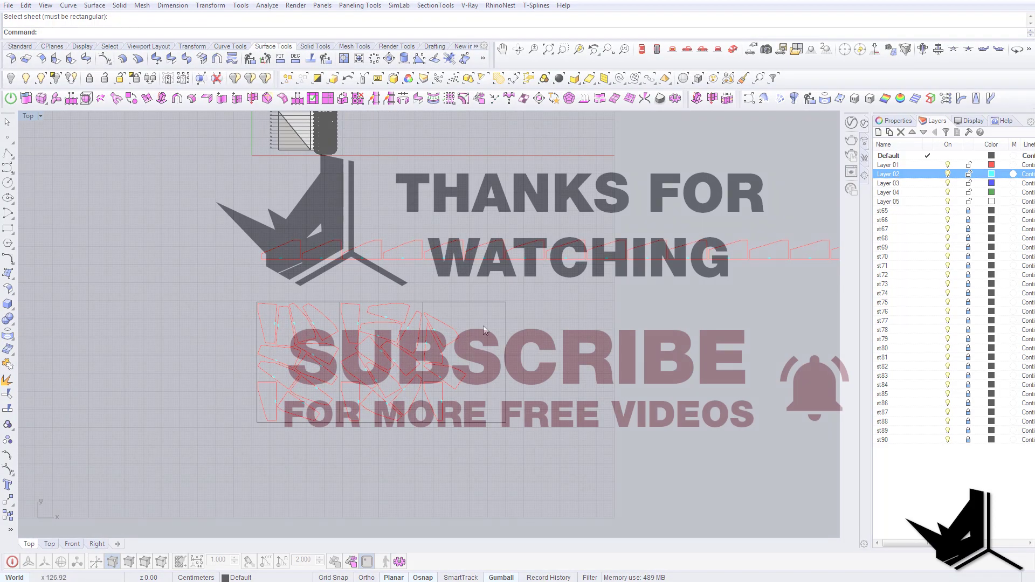